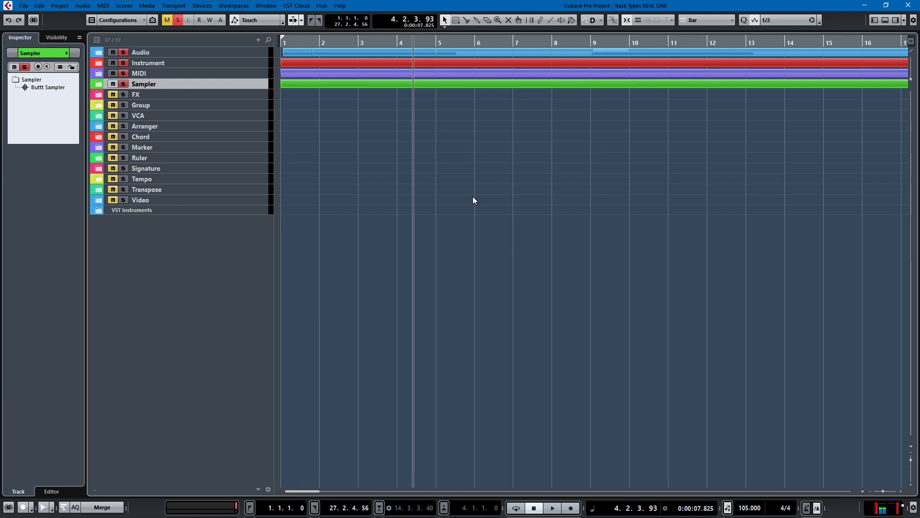
# Unsolo the Sampler, MIDI and Instrument folders, then briefly view the Add Track type list
pyautogui.click(123, 84)
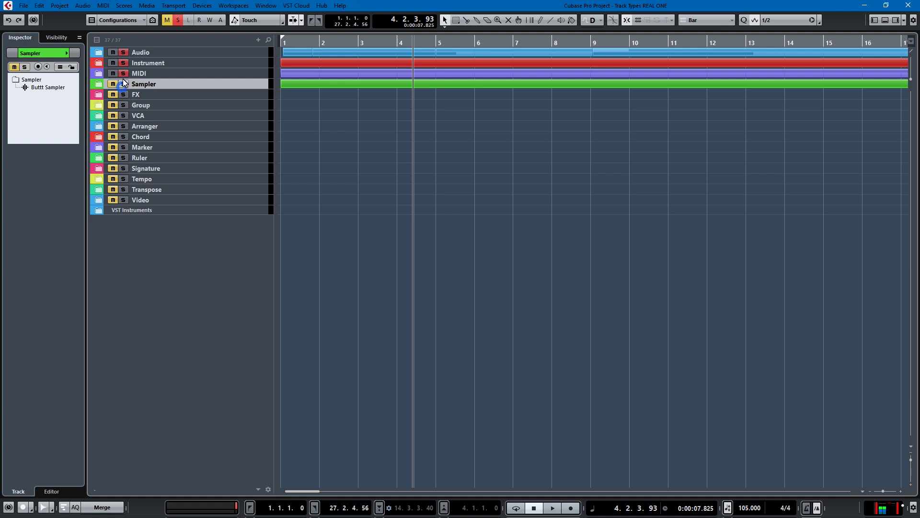
pyautogui.click(123, 73)
pyautogui.click(123, 63)
pyautogui.click(257, 39)
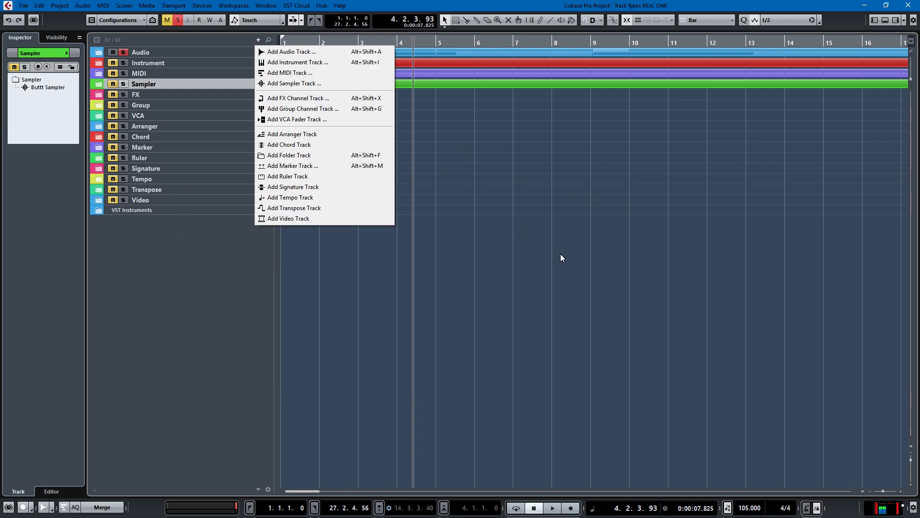
pyautogui.click(214, 314)
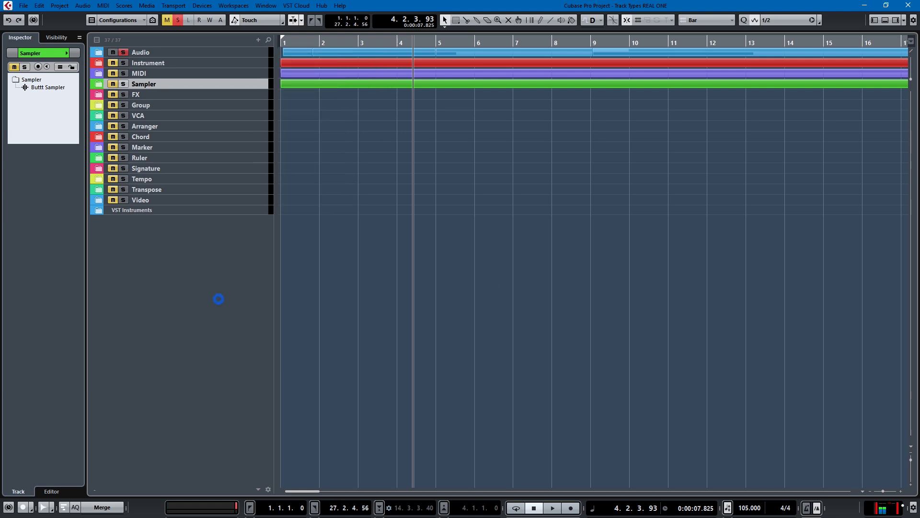
# Expand the Audio folder, place the cursor at bar 2, and make Other Singing taller
pyautogui.click(95, 53)
pyautogui.scroll(-5, 407, 161)
pyautogui.scroll(5, 409, 165)
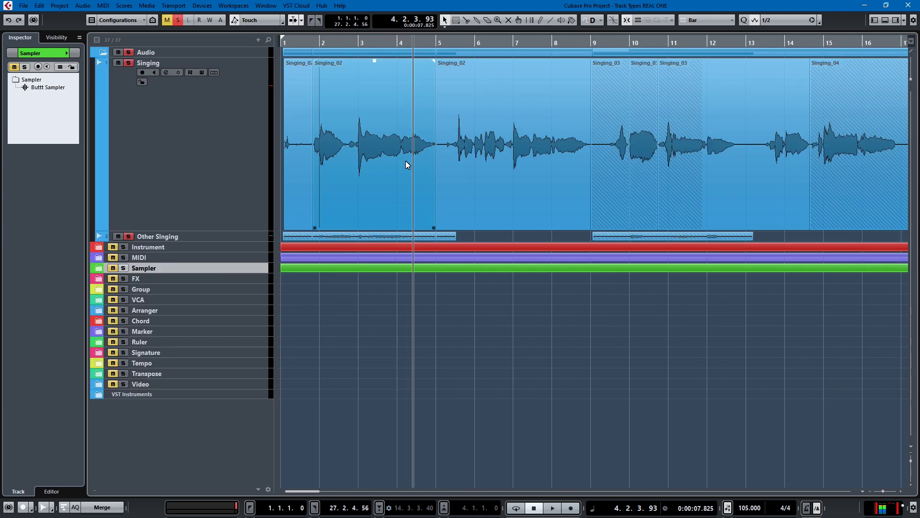
pyautogui.click(303, 46)
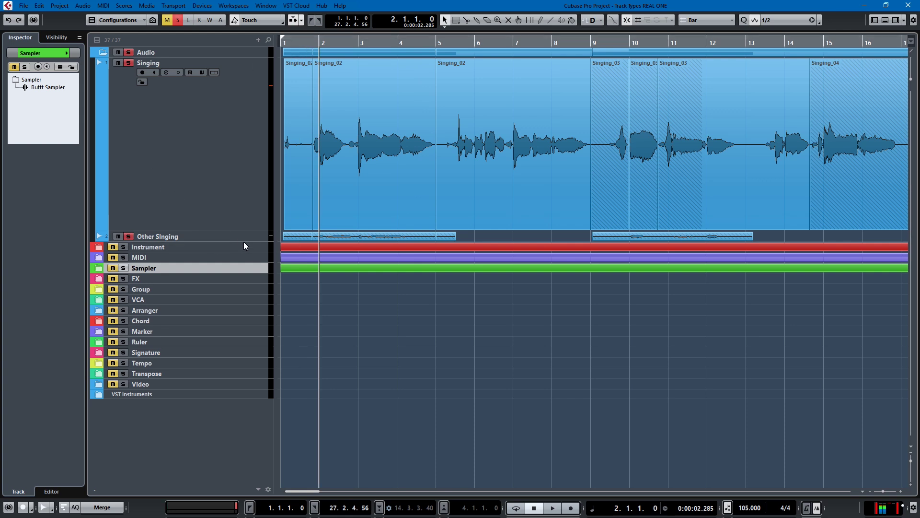
pyautogui.moveTo(243, 242); pyautogui.dragTo(246, 336)
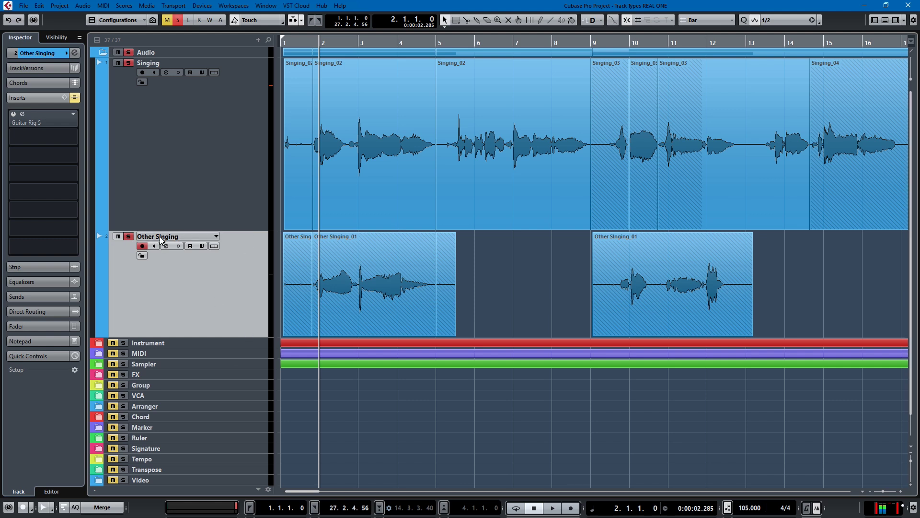
# Play the project back from near the start, stop it, and select the Singing track
pyautogui.press('KP_Subtract')
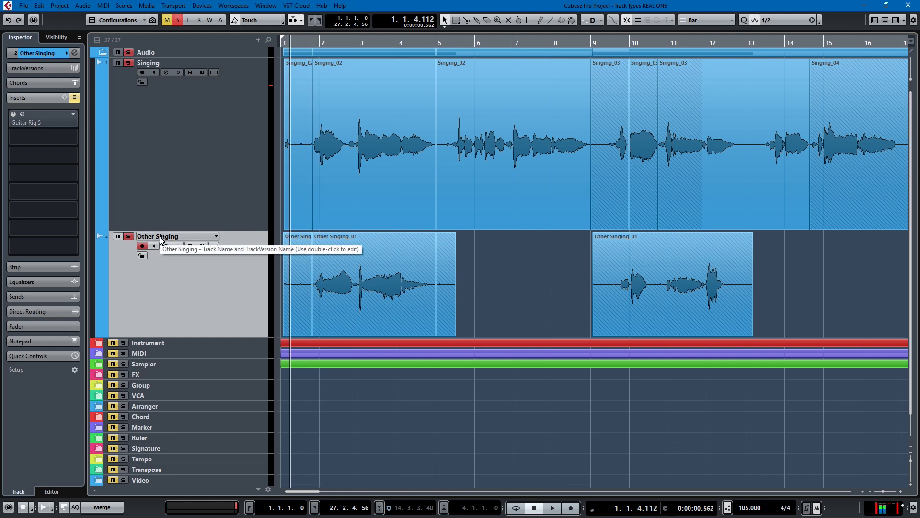
pyautogui.press('space')
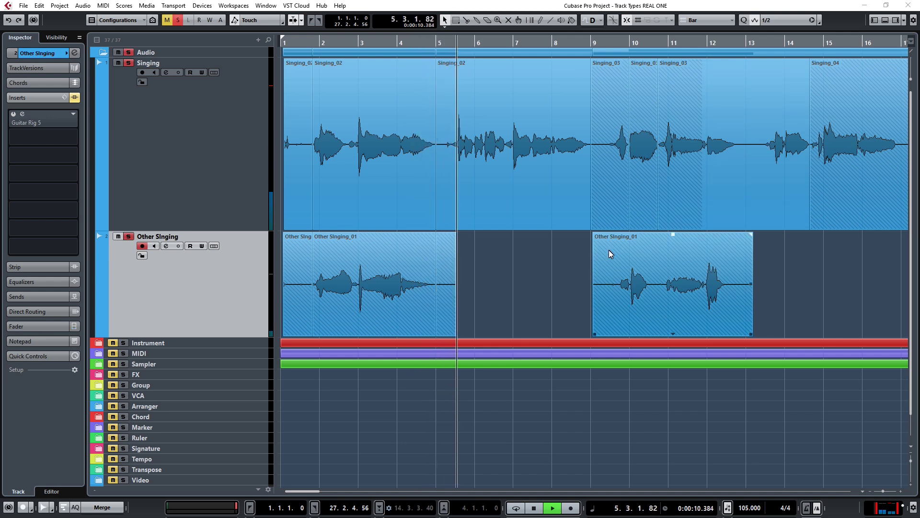
pyautogui.click(539, 259)
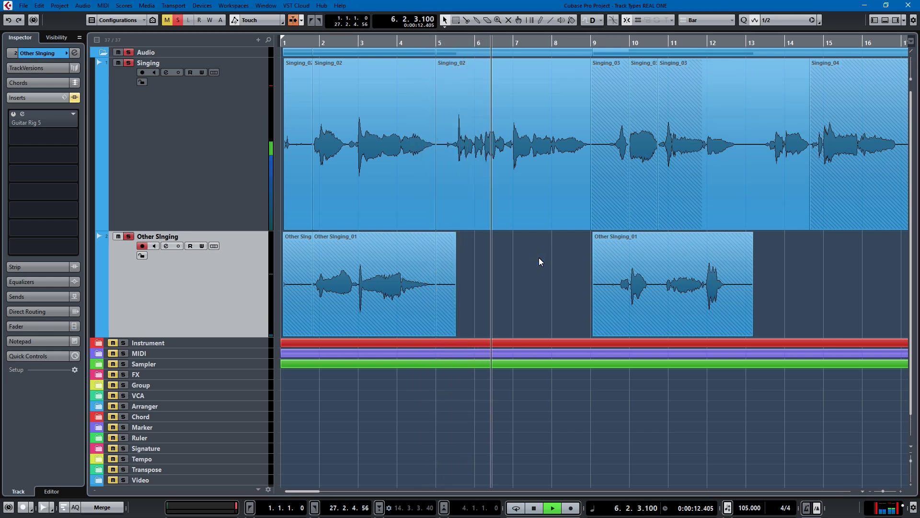
pyautogui.press('space')
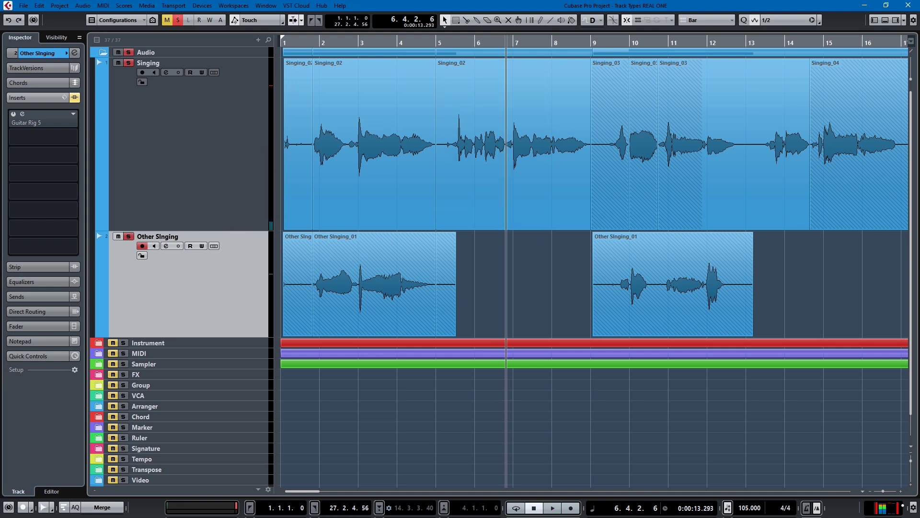
pyautogui.click(205, 127)
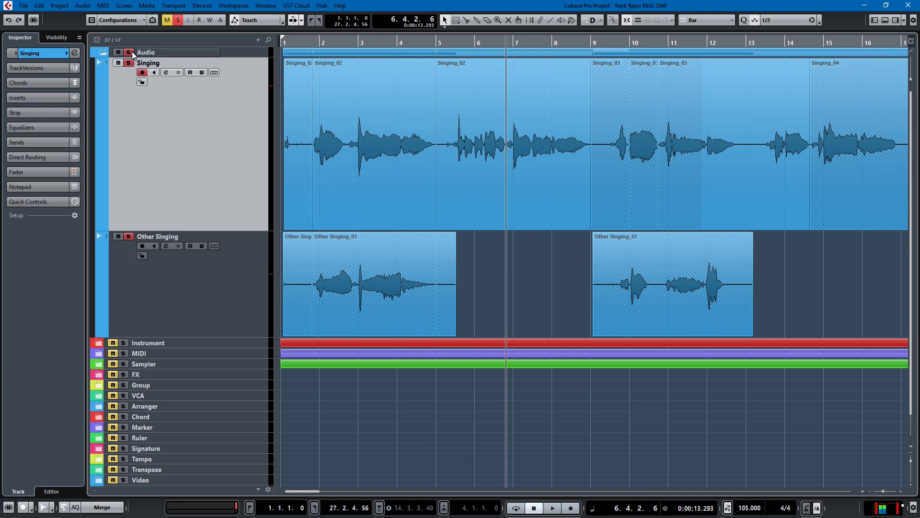
# Swap the open folder from Audio to Instrument, soloing and enlarging HALion Sonic SE 01, and preview its instrument window
pyautogui.click(101, 53)
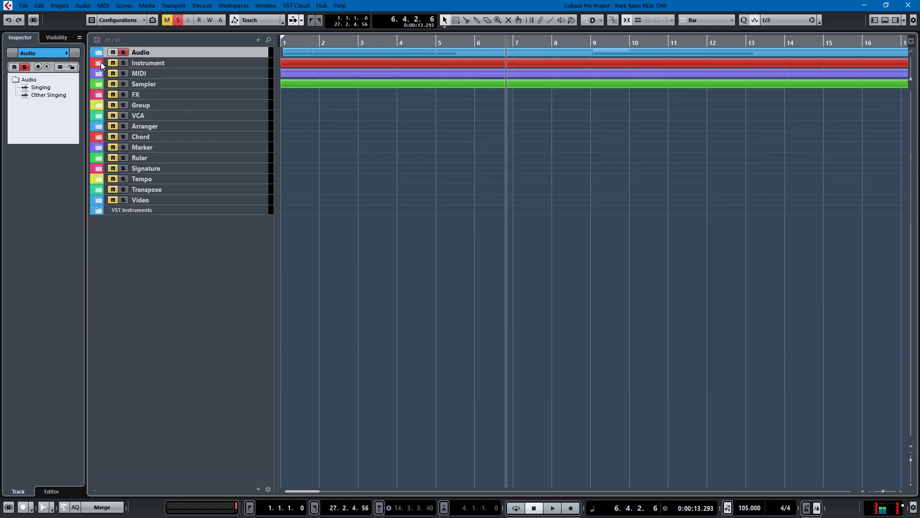
pyautogui.click(102, 63)
pyautogui.click(127, 74)
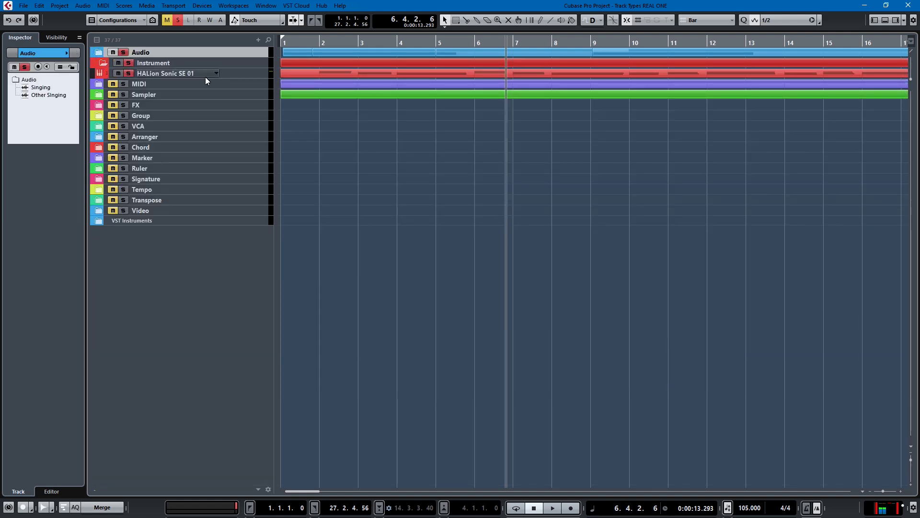
pyautogui.moveTo(209, 80); pyautogui.dragTo(200, 103)
pyautogui.click(178, 84)
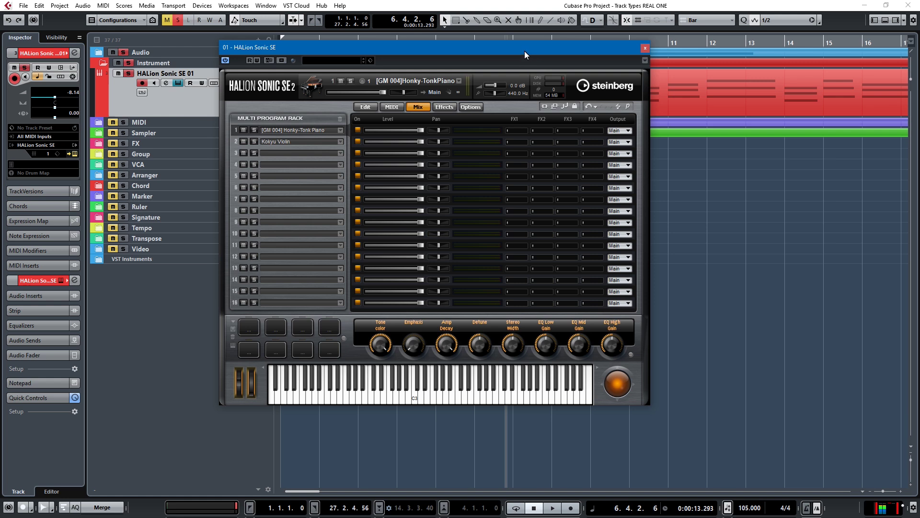
pyautogui.click(644, 49)
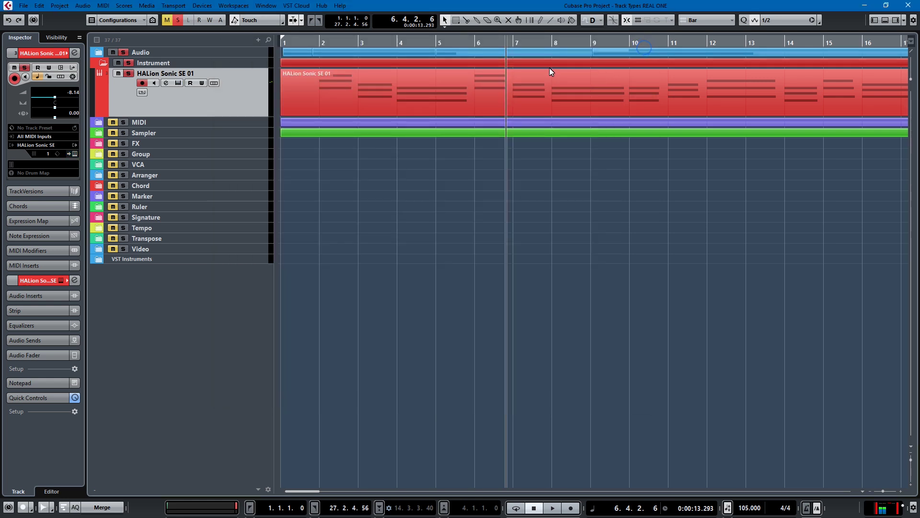
# Play the project from the start, stop, select the HALion part and collapse the Instrument folder
pyautogui.press('Home')
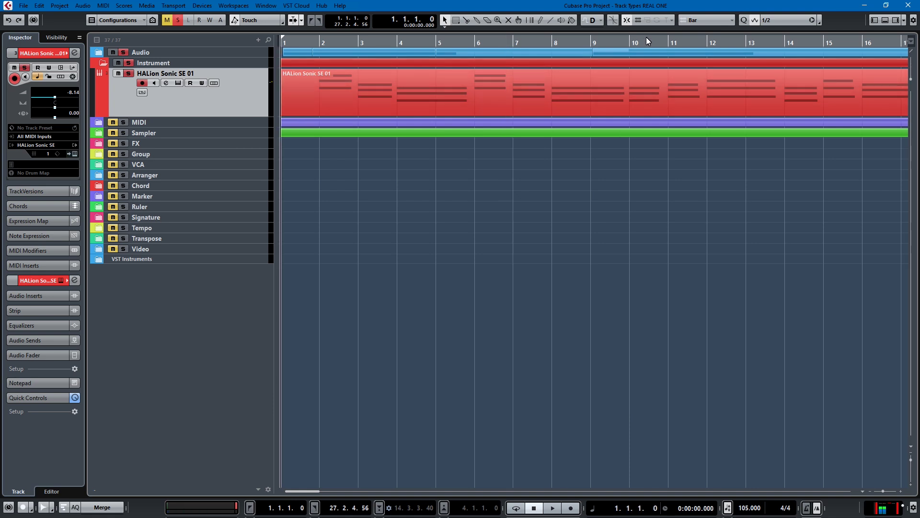
pyautogui.press('space')
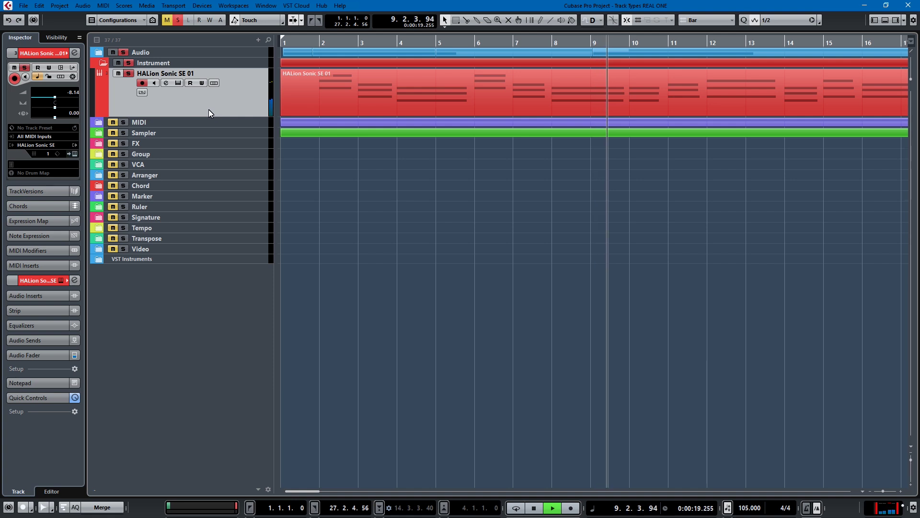
pyautogui.press('space')
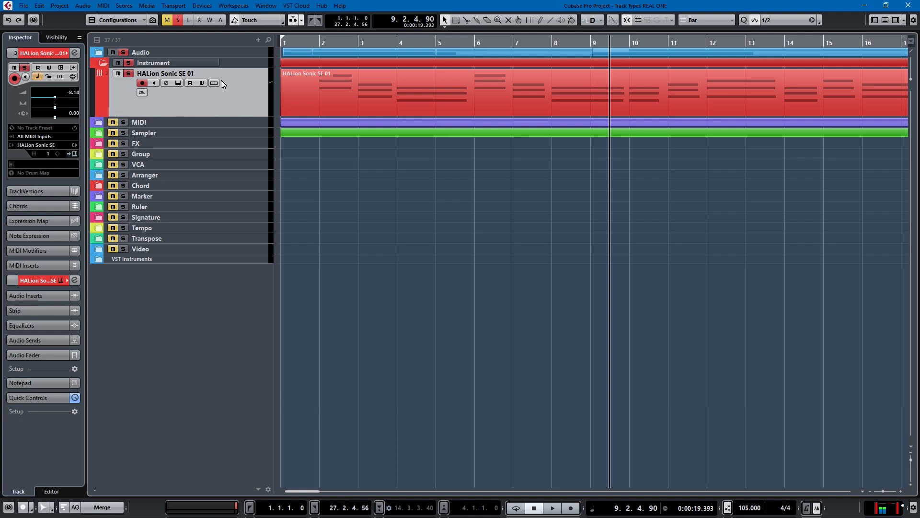
pyautogui.click(315, 84)
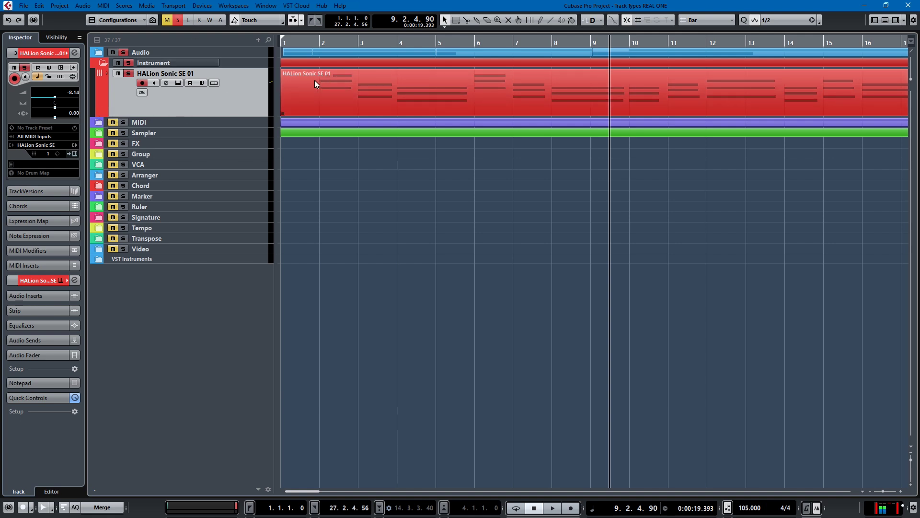
pyautogui.click(103, 63)
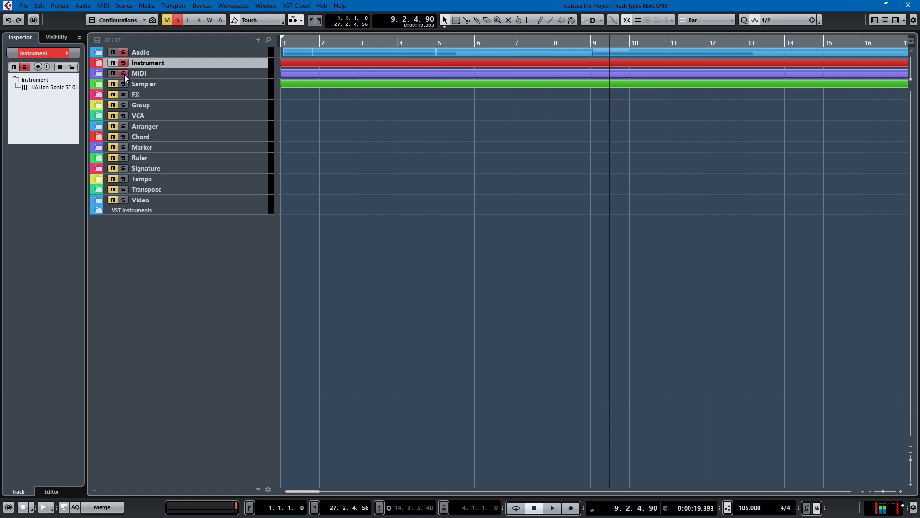
# Expand the MIDI and Instrument folders, selecting Halion Strings and HALion Sonic SE 01
pyautogui.click(98, 74)
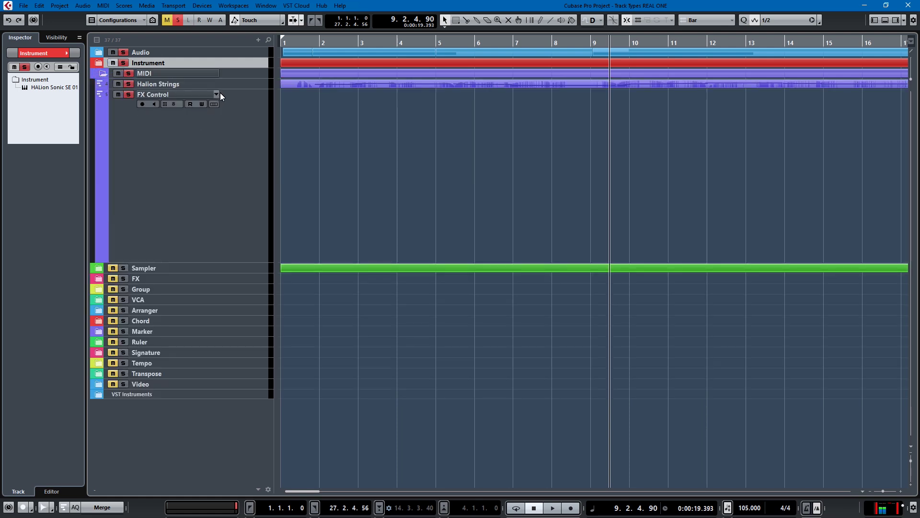
pyautogui.click(231, 89)
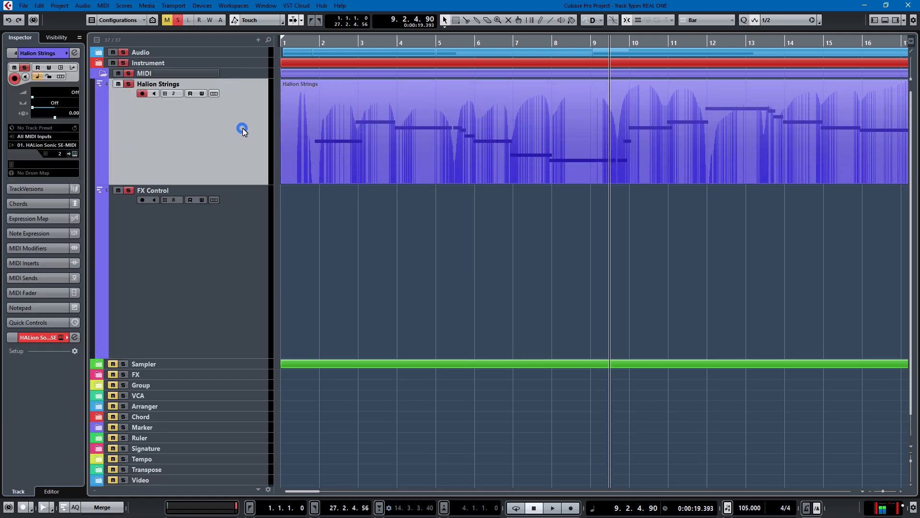
pyautogui.click(97, 63)
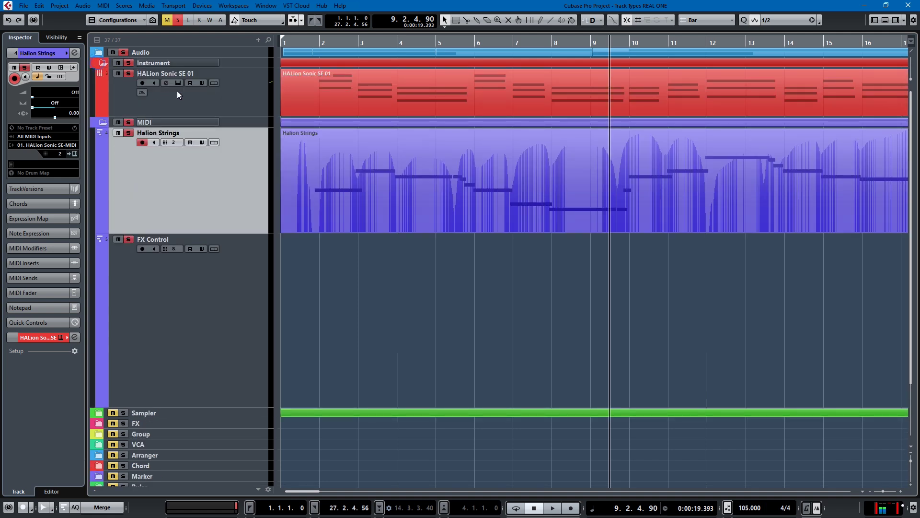
pyautogui.click(177, 89)
# In the HALion Sonic SE window, check Kokyu Violin in slot 2 and Honky-Tonk Piano in slot 1
pyautogui.click(178, 82)
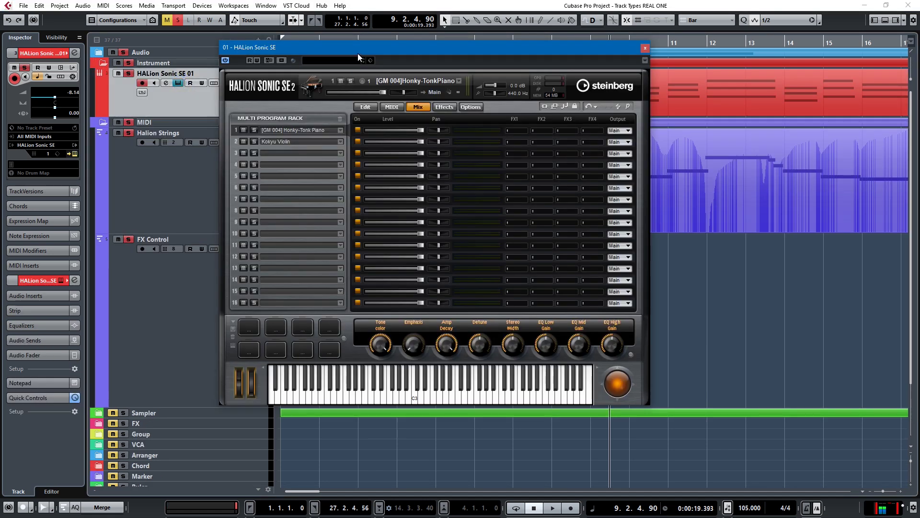
pyautogui.moveTo(357, 53); pyautogui.dragTo(507, 4)
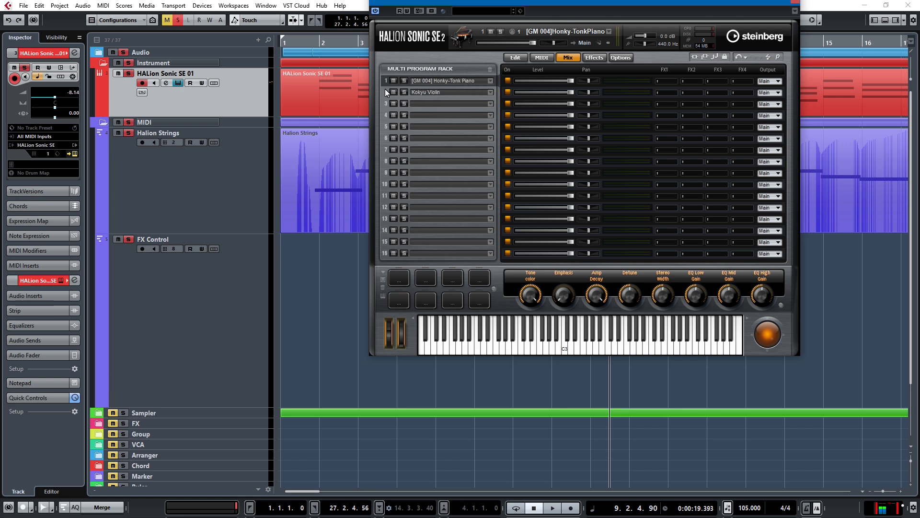
pyautogui.click(439, 93)
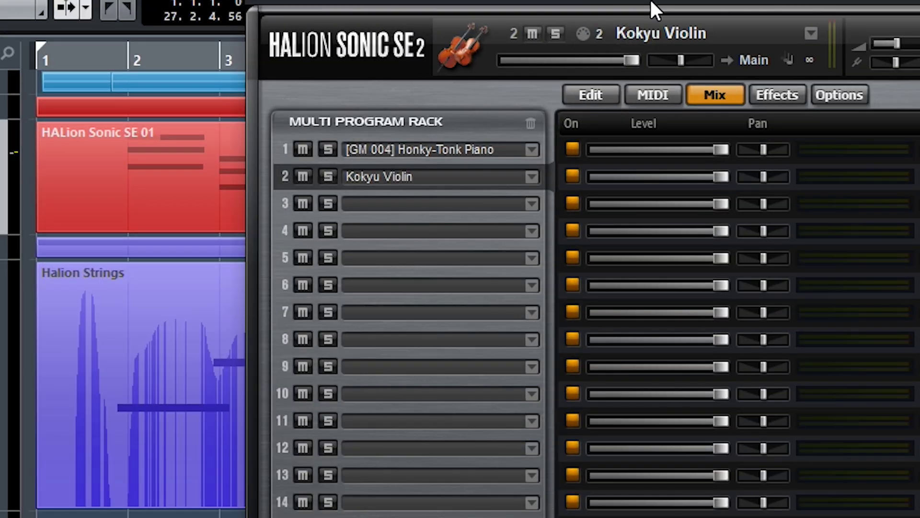
pyautogui.click(506, 149)
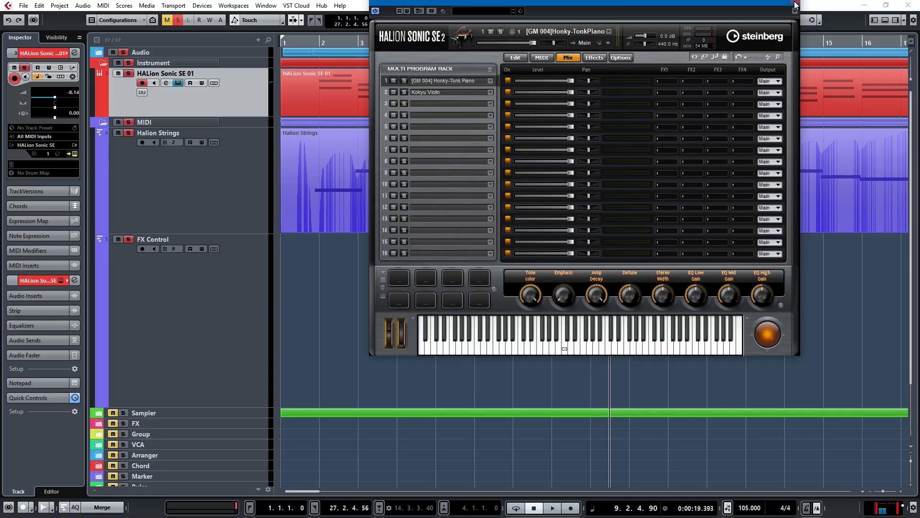
pyautogui.click(799, 7)
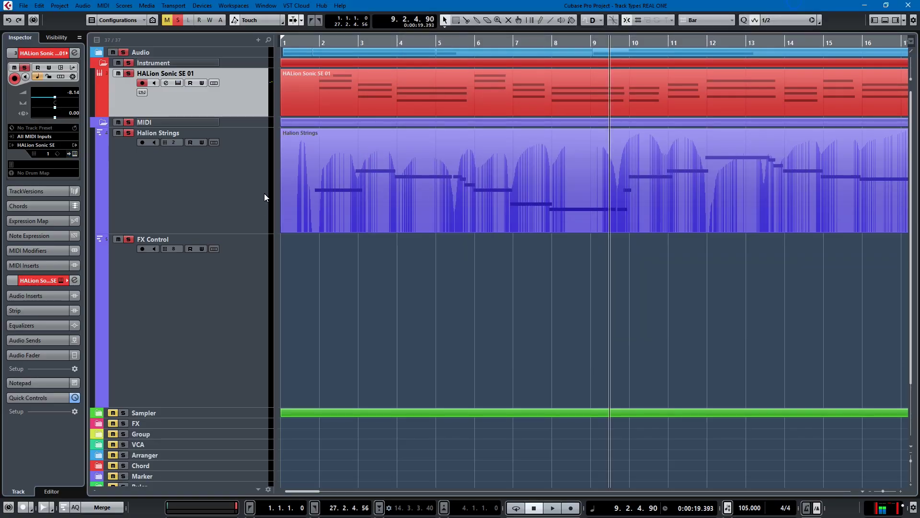
pyautogui.click(236, 175)
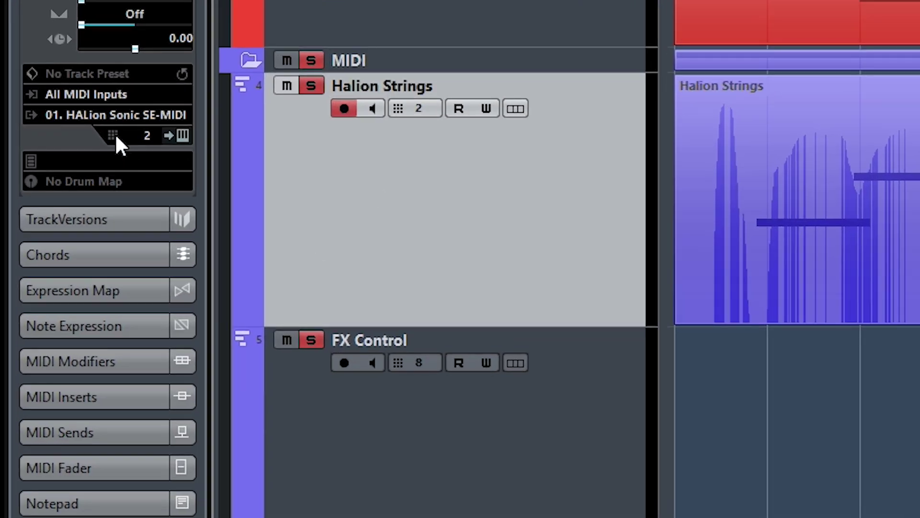
# Set the Halion Strings track's MIDI channel to 2
pyautogui.click(114, 134)
pyautogui.click(142, 137)
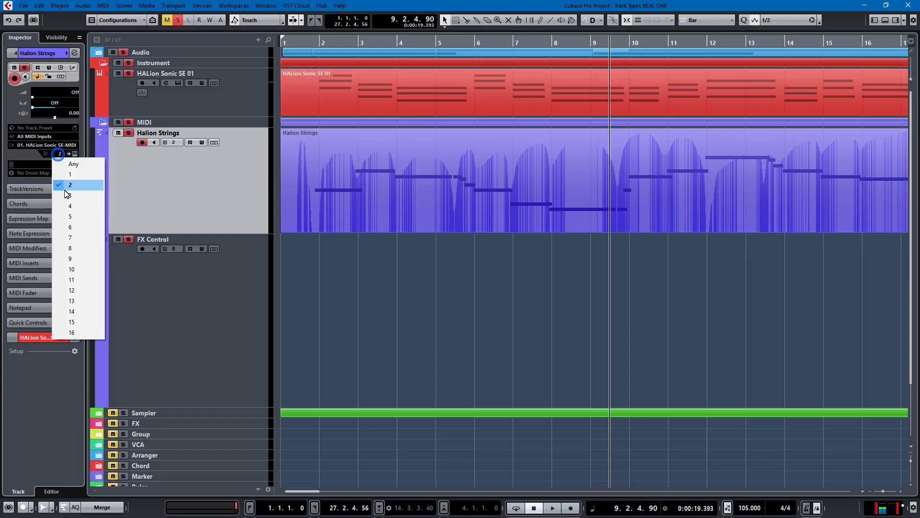
pyautogui.click(165, 215)
# During playback, mute HALion Sonic SE 01 and the Audio folder, then solo HALion and unmute Audio
pyautogui.press('KP_Subtract')
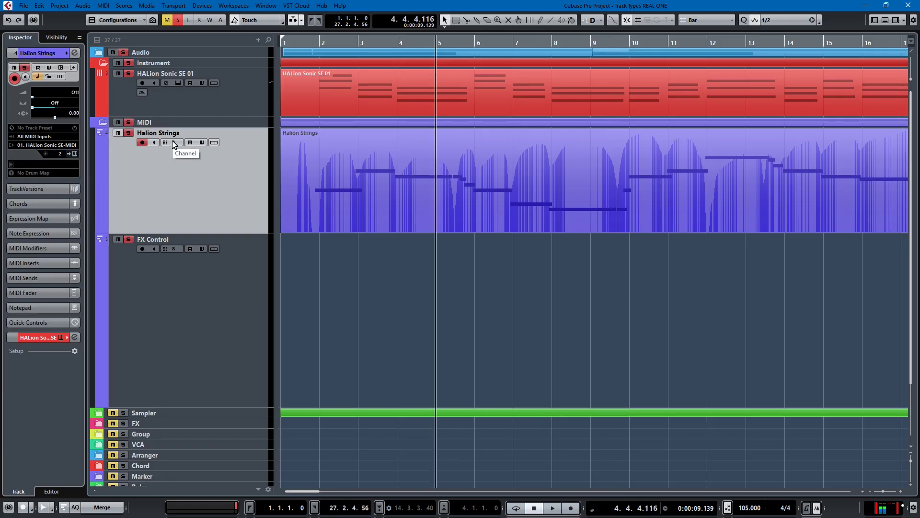
pyautogui.press('space')
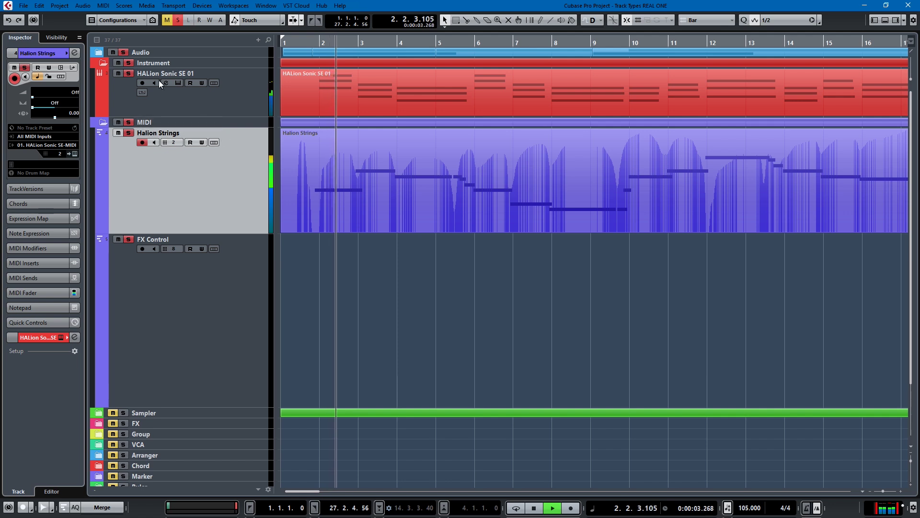
pyautogui.click(118, 74)
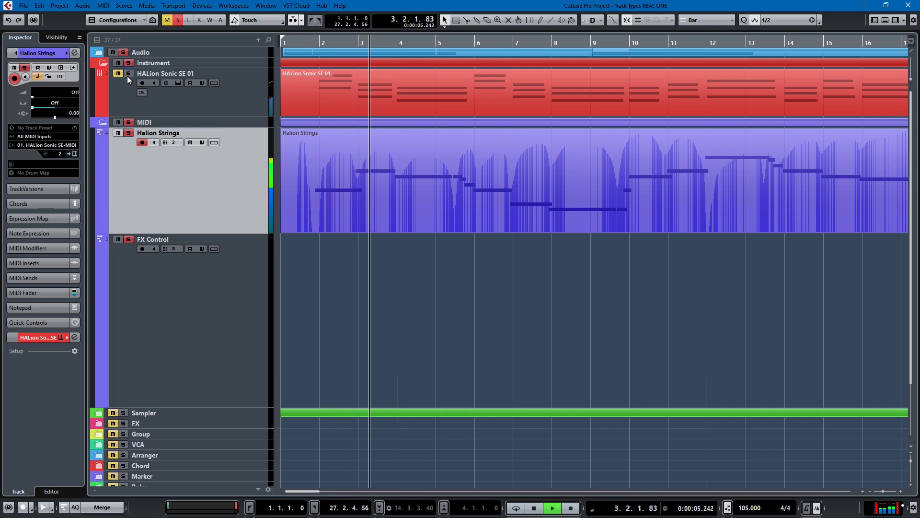
pyautogui.click(113, 52)
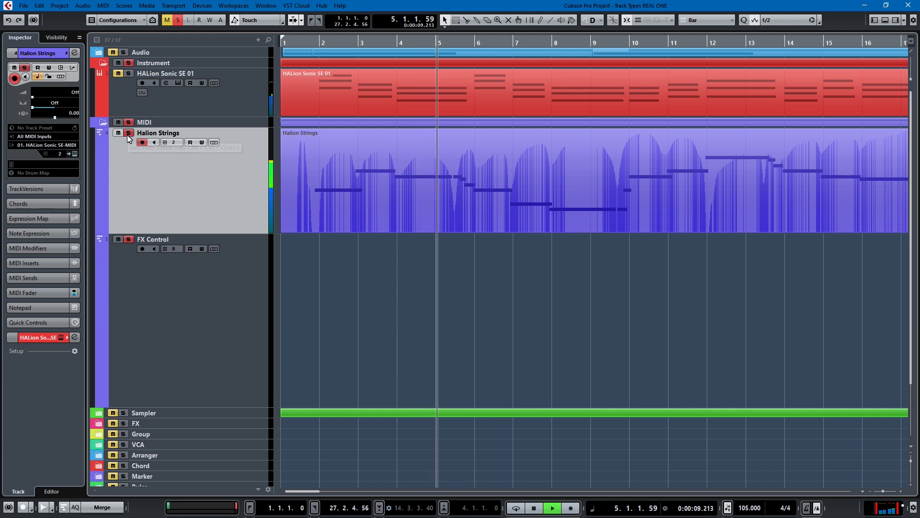
pyautogui.press('space')
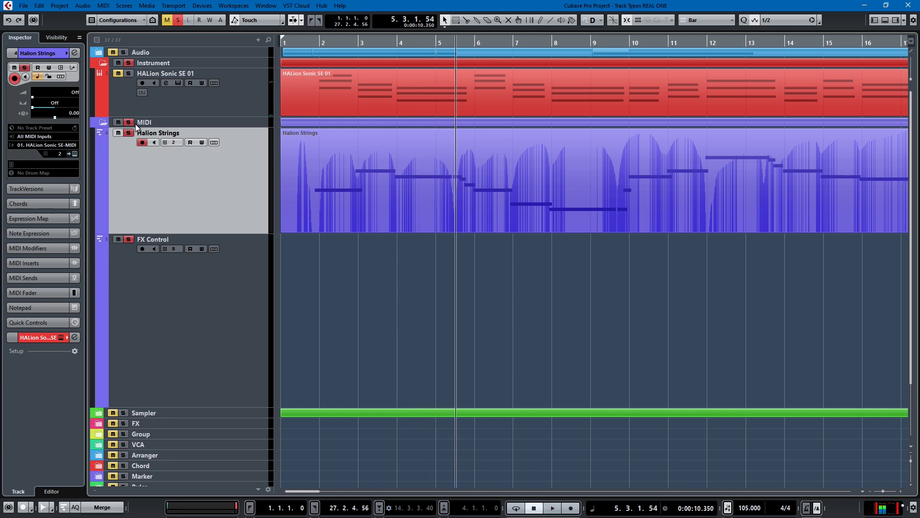
pyautogui.click(154, 96)
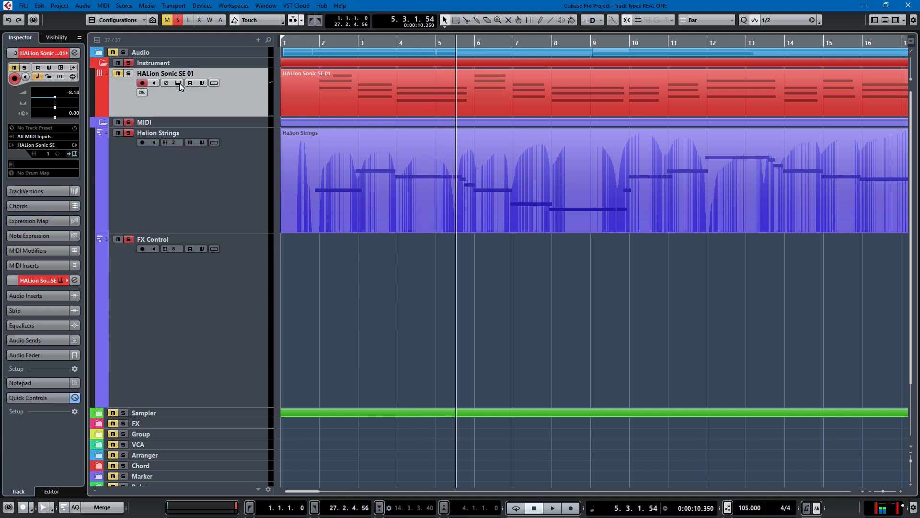
pyautogui.click(129, 73)
pyautogui.click(112, 51)
pyautogui.click(197, 203)
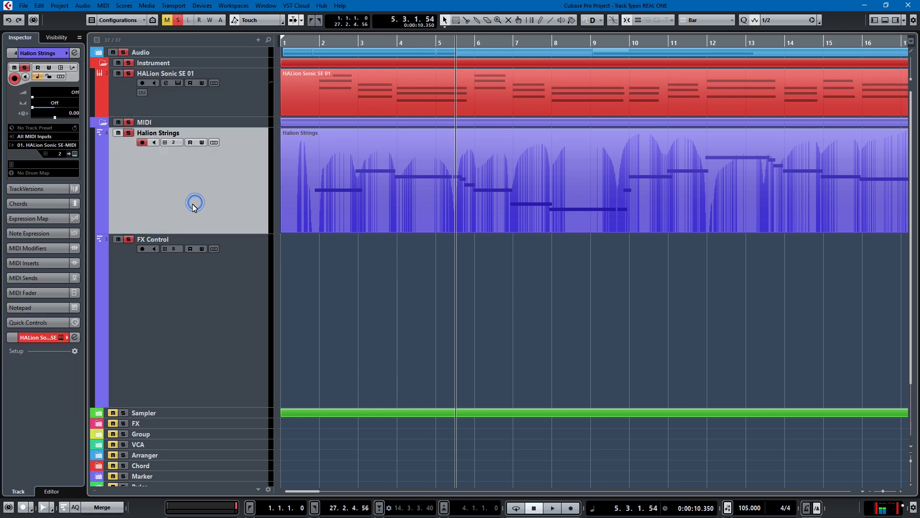
# Expand the Audio folder and load Guitar Rig 5 into the Singing track's first insert slot
pyautogui.click(168, 277)
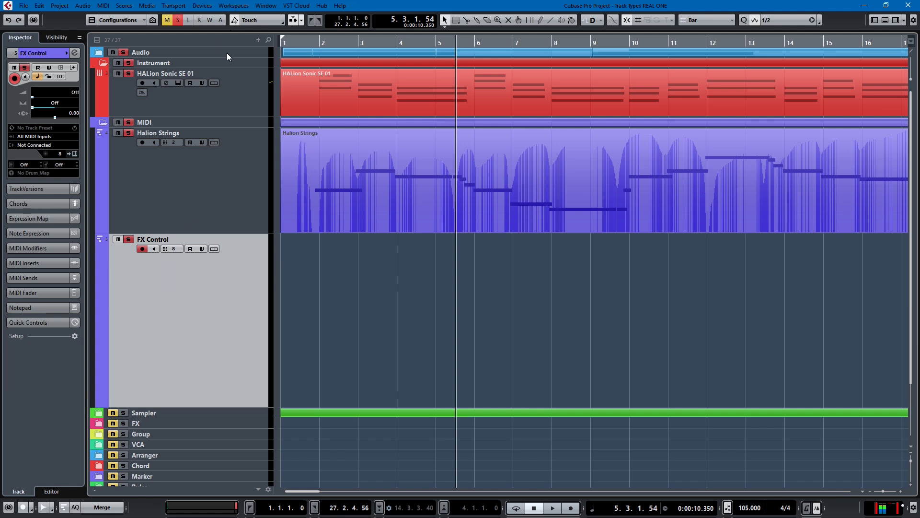
pyautogui.click(97, 54)
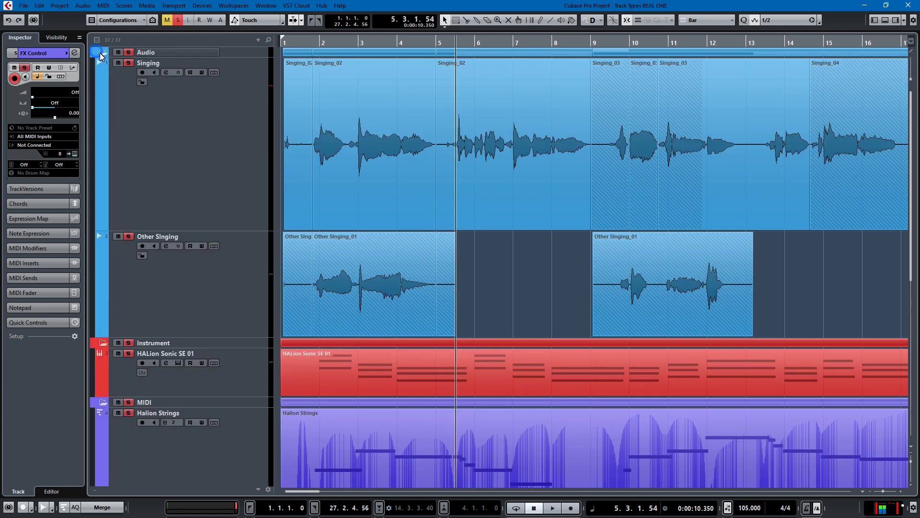
pyautogui.click(204, 124)
pyautogui.click(52, 94)
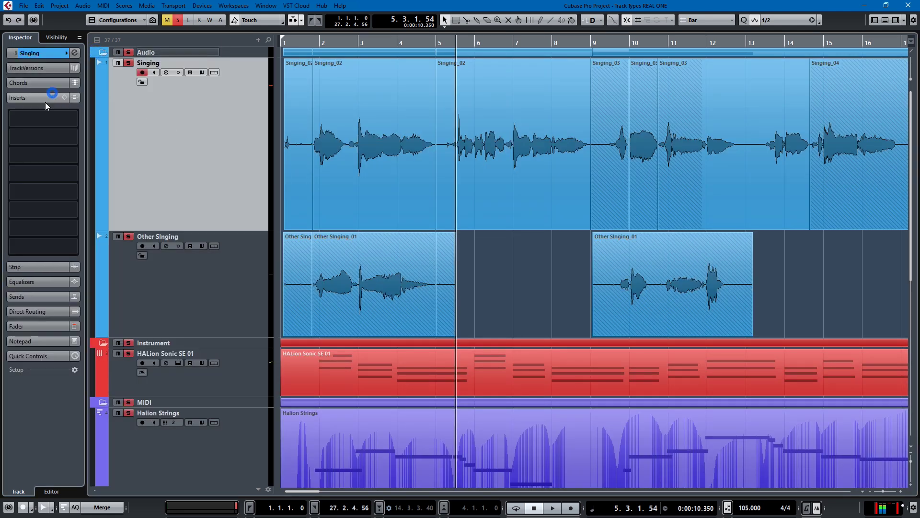
pyautogui.click(43, 118)
pyautogui.write('gui')
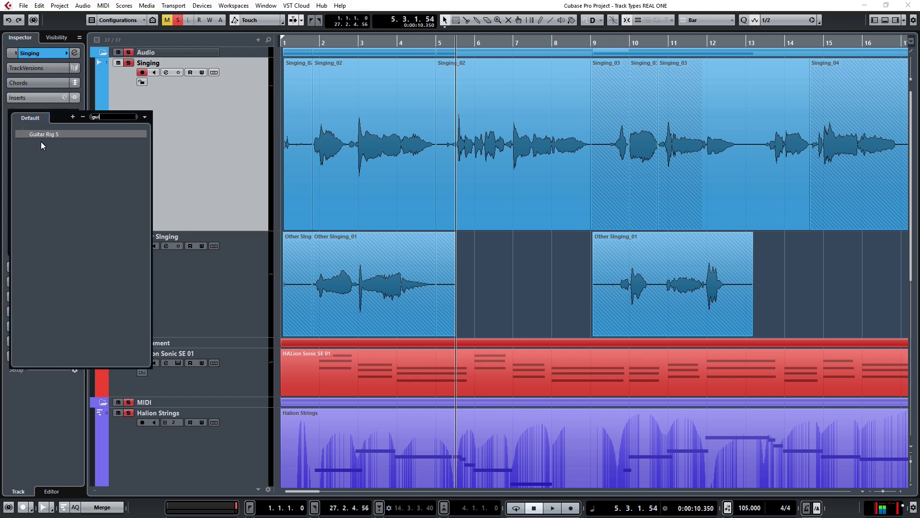
pyautogui.click(47, 134)
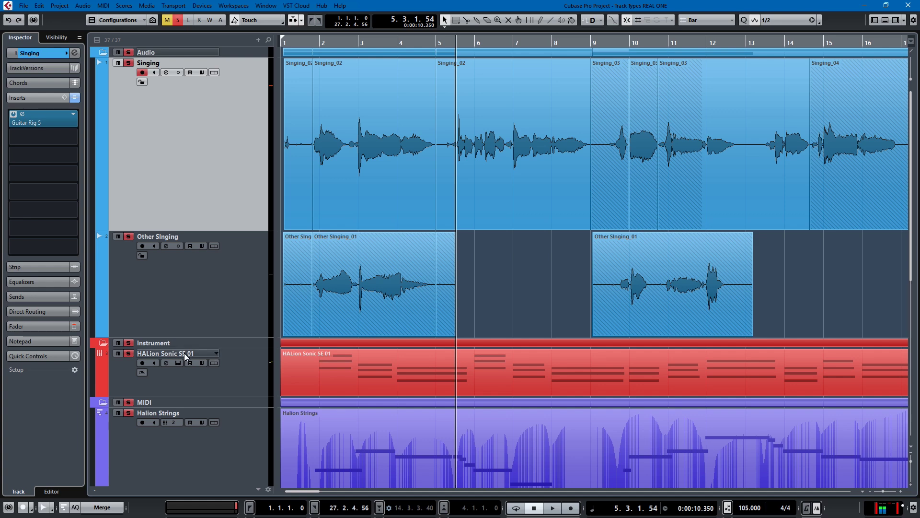
# Toggle the Singing track's Quick Controls section and return to the Inserts section
pyautogui.click(207, 313)
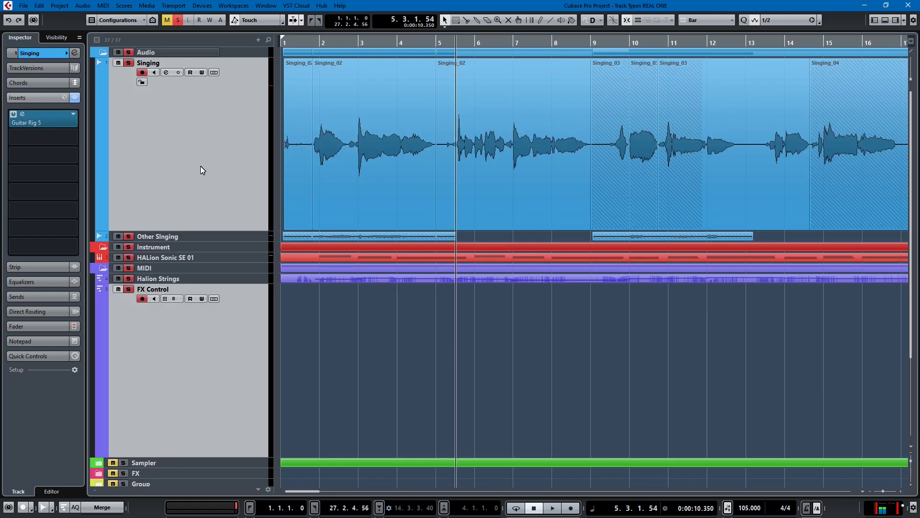
pyautogui.click(37, 356)
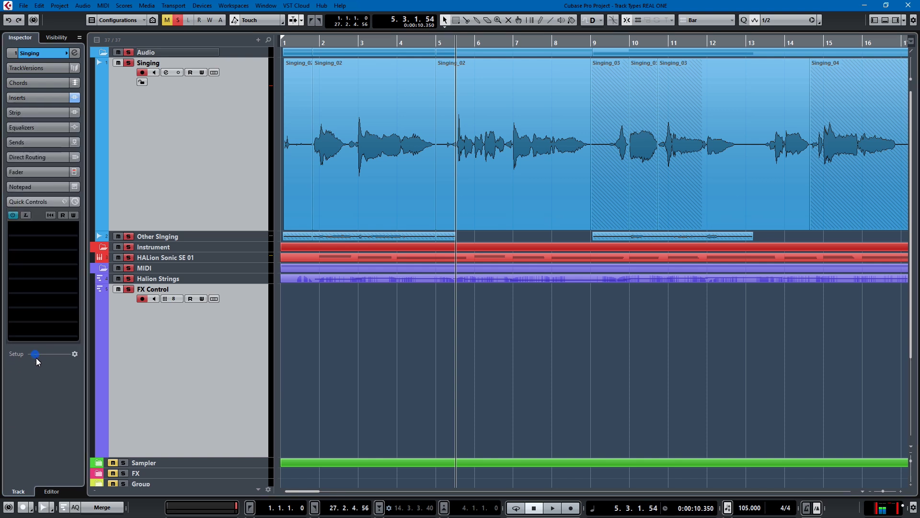
pyautogui.click(36, 200)
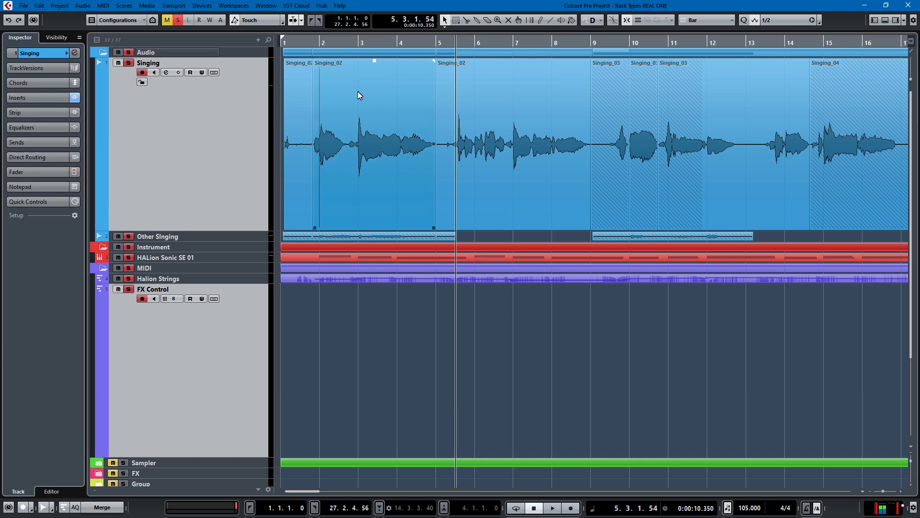
pyautogui.click(43, 98)
# Add the Wahwah module from Guitar Rig 5's Filters components into its rack
pyautogui.click(45, 118)
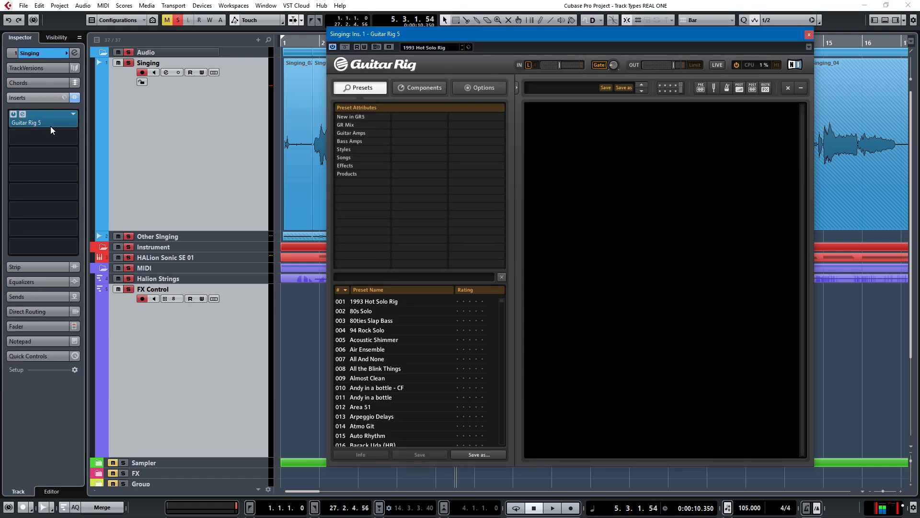
pyautogui.click(422, 89)
pyautogui.click(413, 187)
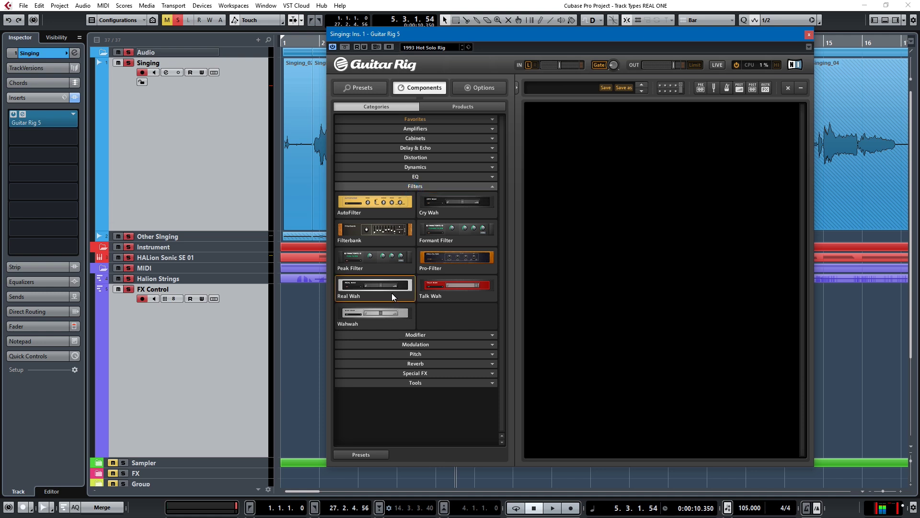
pyautogui.moveTo(386, 312); pyautogui.dragTo(709, 143)
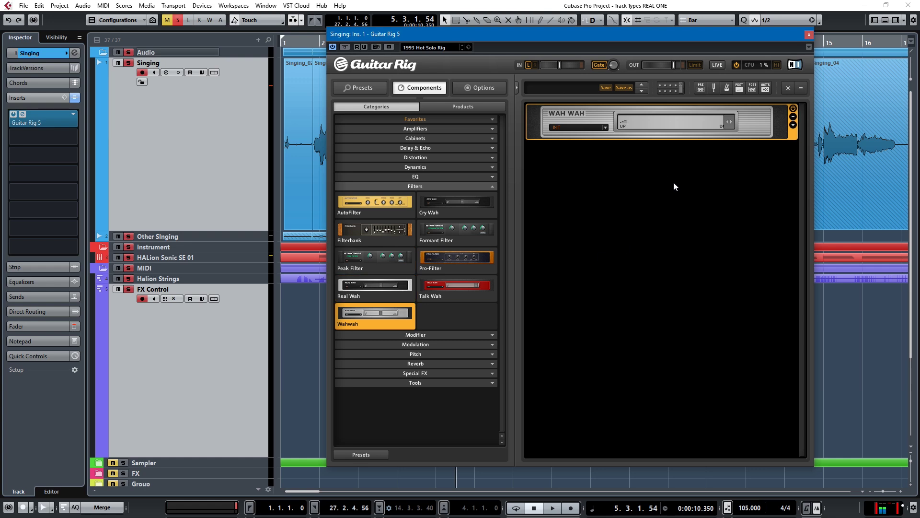
pyautogui.click(166, 360)
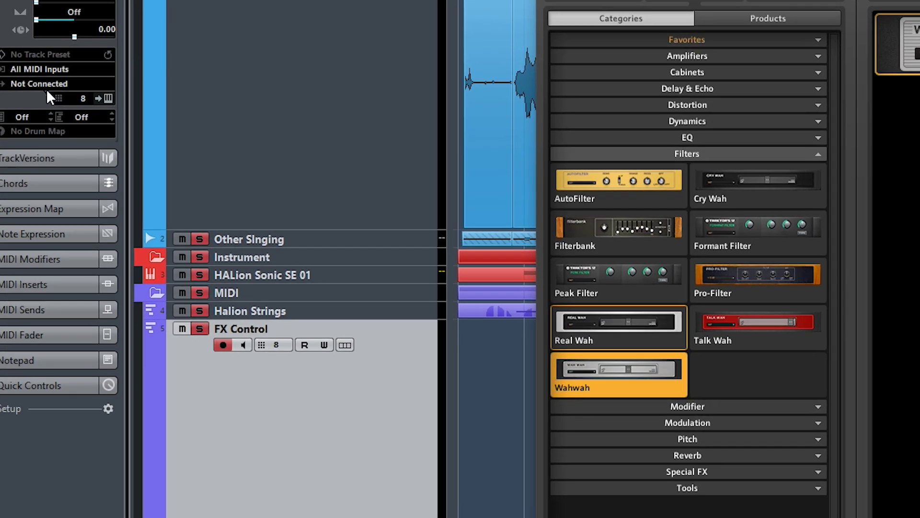
# Route FX Control's MIDI output to 'Singing: Ins. 1. Guitar Rig 5 - MIDI In', then reselect Singing
pyautogui.click(41, 149)
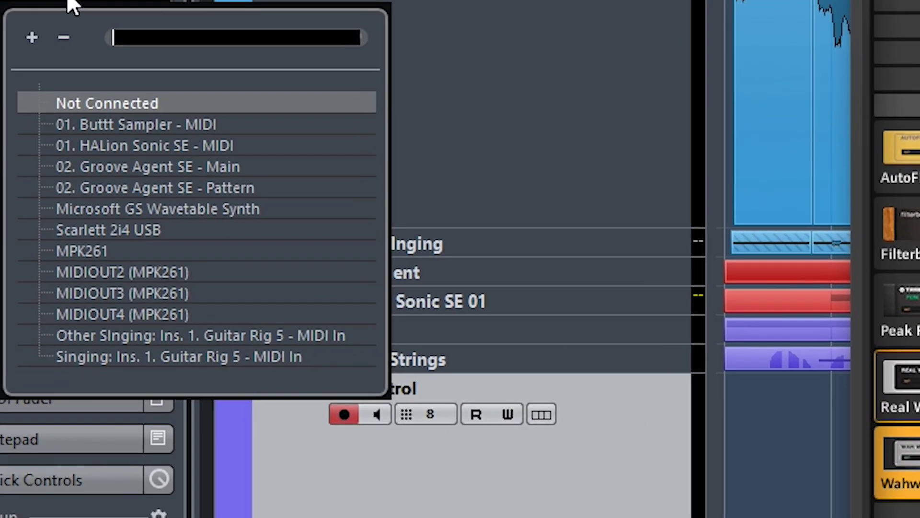
pyautogui.click(213, 364)
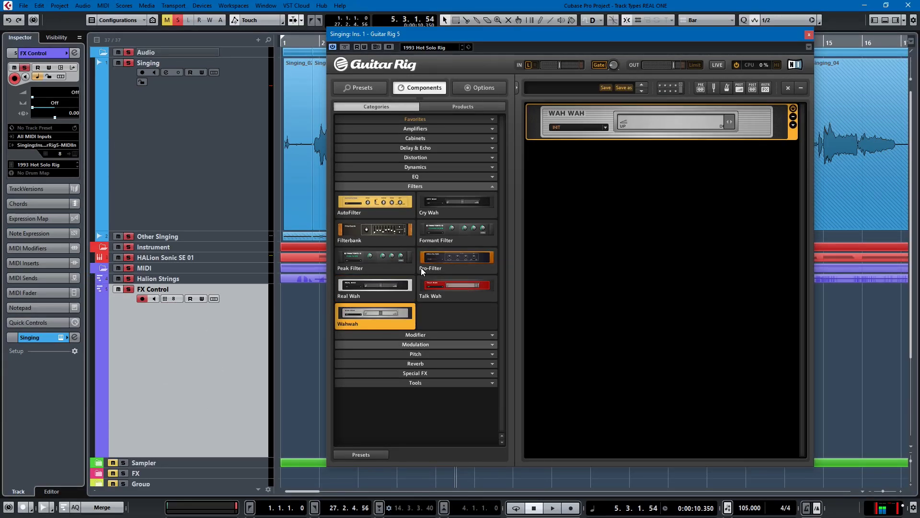
pyautogui.click(228, 150)
# Have the Wah Wah pedal learn a hardware MIDI controller during playback and confirm the notice
pyautogui.rightClick(732, 126)
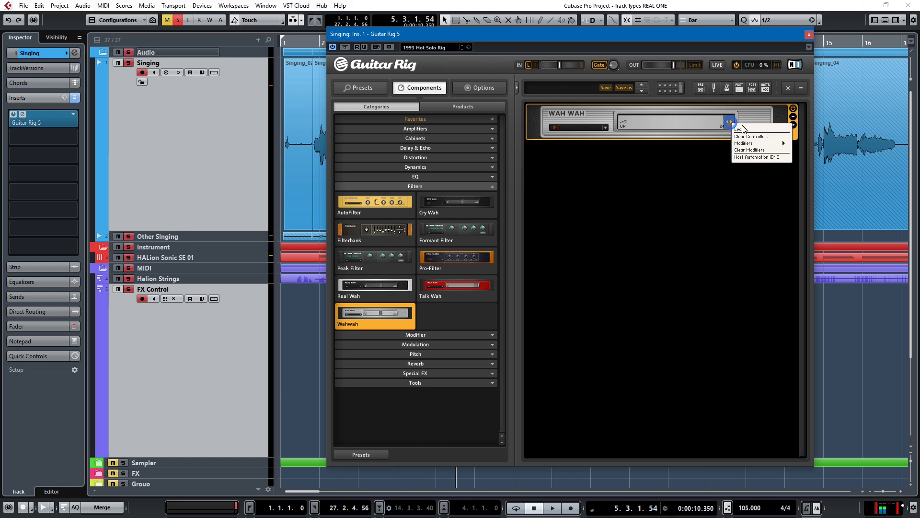
pyautogui.click(743, 129)
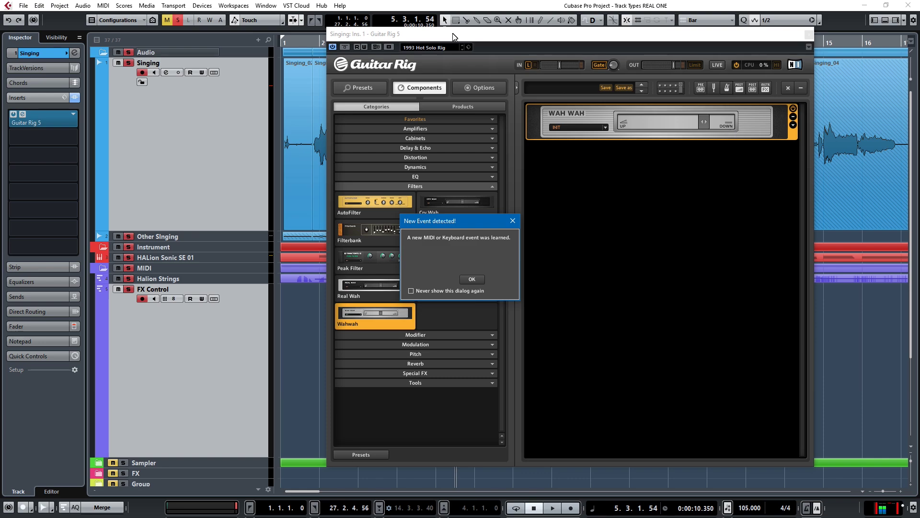
pyautogui.click(129, 236)
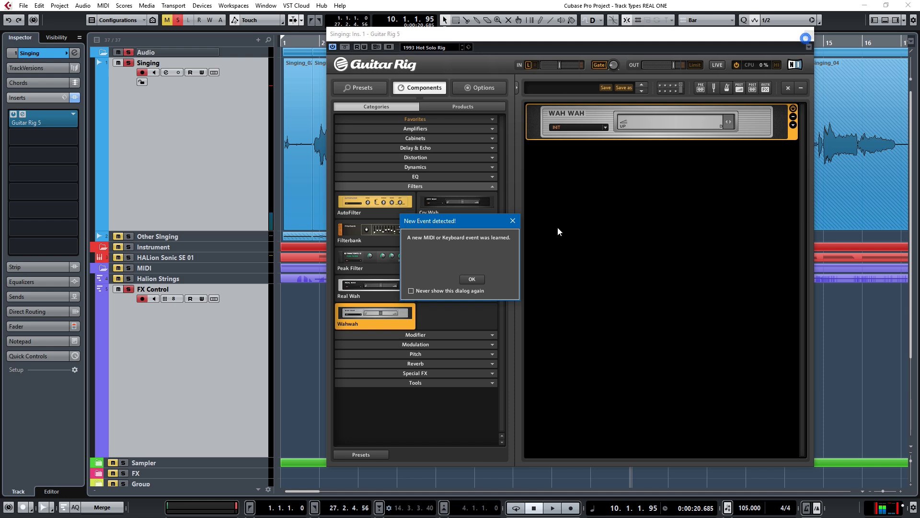
pyautogui.click(512, 221)
# Bypass the Guitar Rig 5 insert and open the Groove Agent SE editor from the instrument rack
pyautogui.click(809, 34)
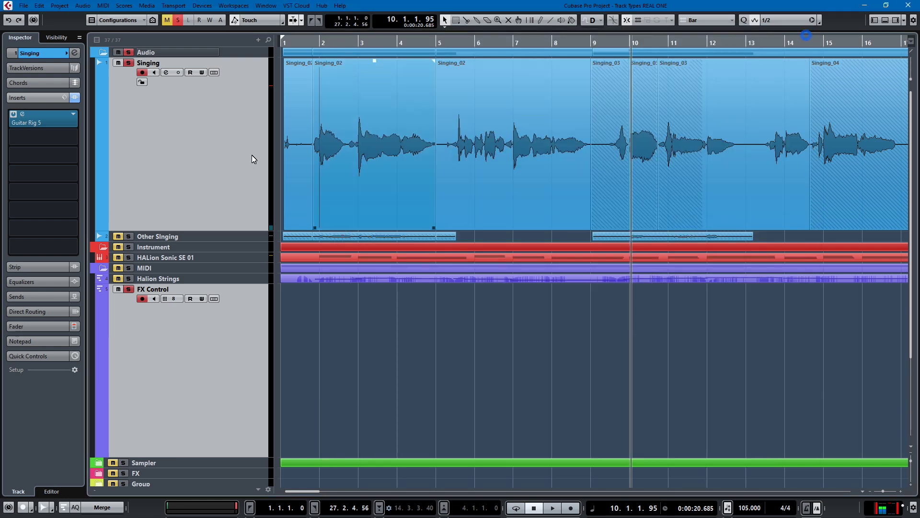
pyautogui.click(13, 115)
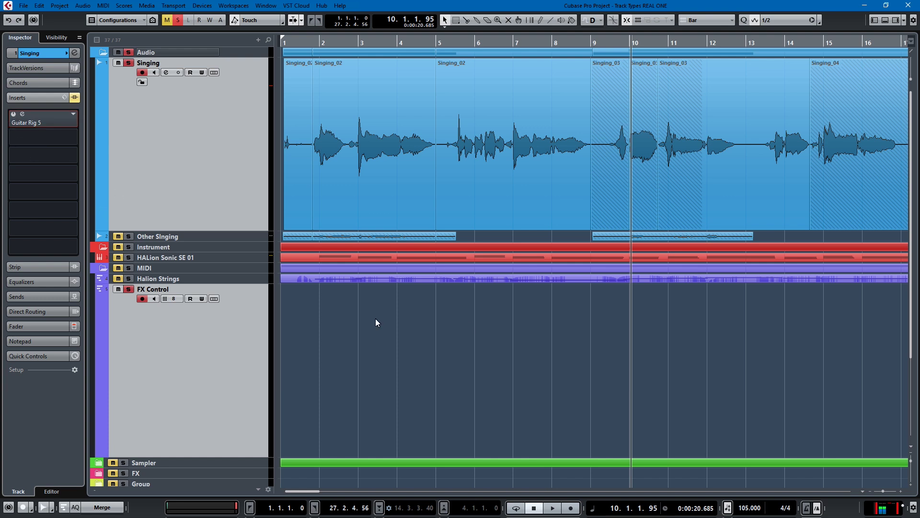
pyautogui.click(895, 20)
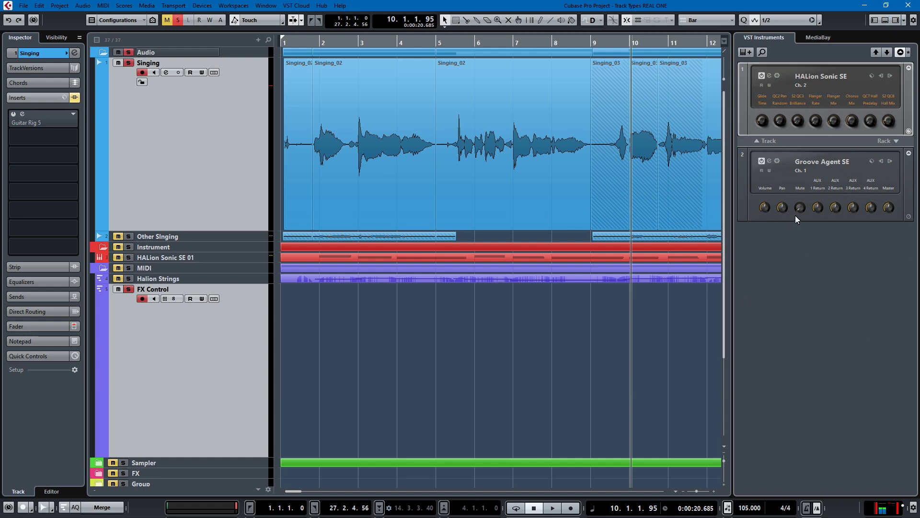
pyautogui.click(769, 162)
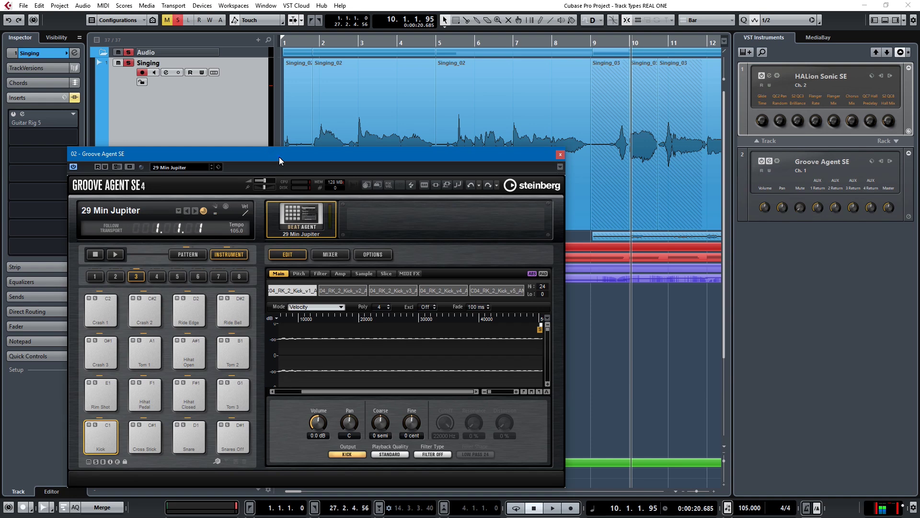
pyautogui.moveTo(279, 156); pyautogui.dragTo(442, 105)
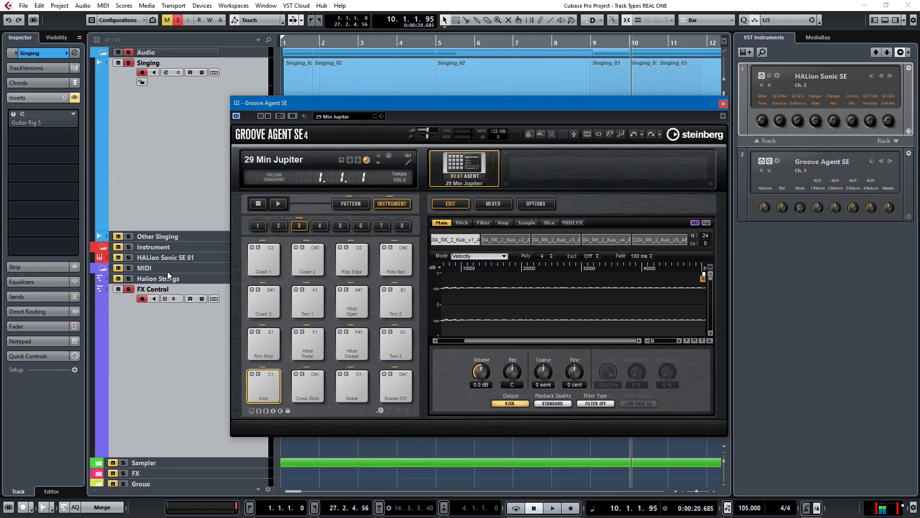
# Add a MIDI track named ga inside the MIDI folder, with input from 02. Groove Agent SE - Main
pyautogui.click(223, 268)
pyautogui.rightClick(224, 269)
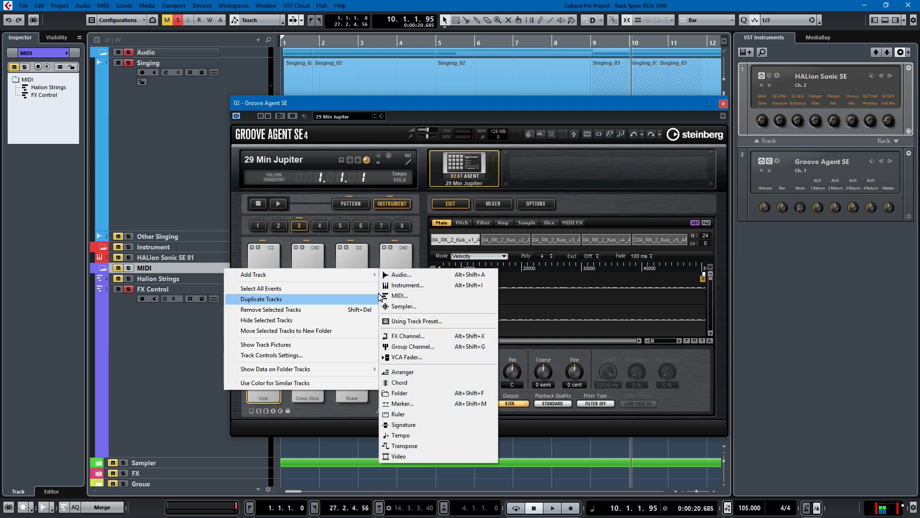
pyautogui.moveTo(320, 274)
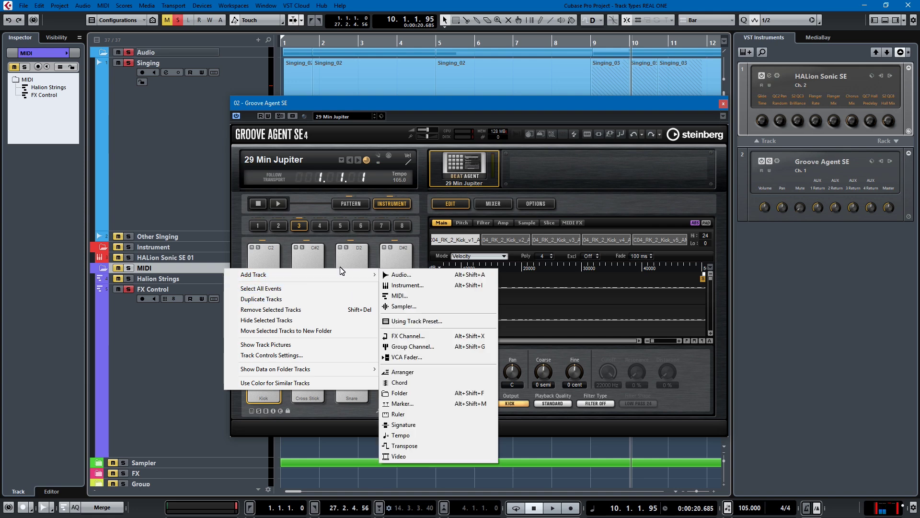
pyautogui.click(398, 296)
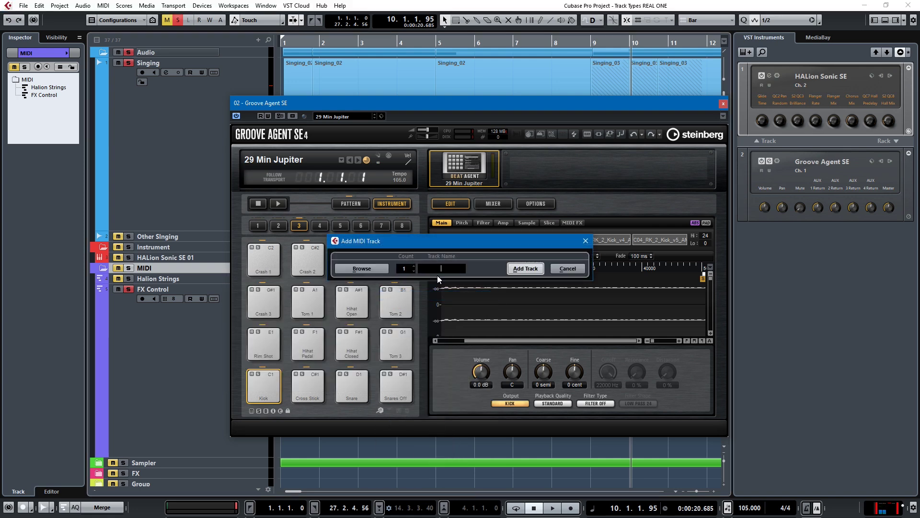
pyautogui.write('ga')
pyautogui.press('Return')
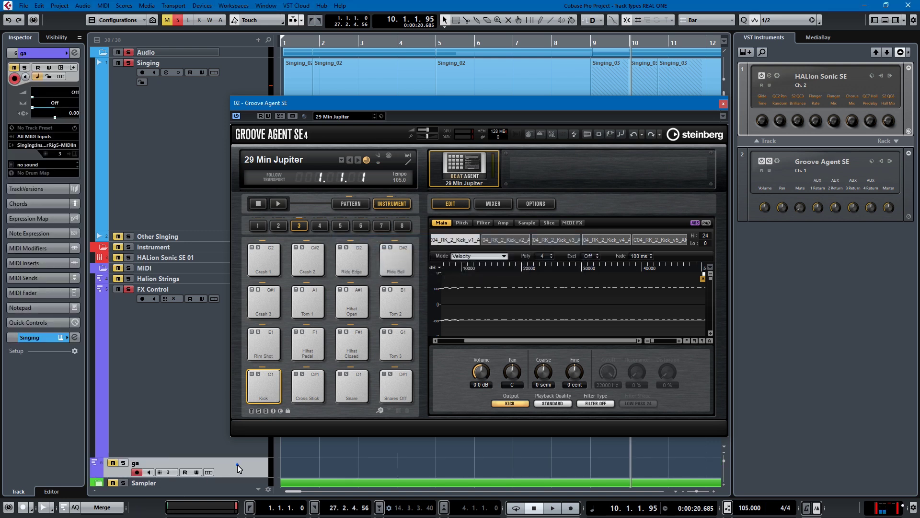
pyautogui.moveTo(238, 465); pyautogui.dragTo(183, 271)
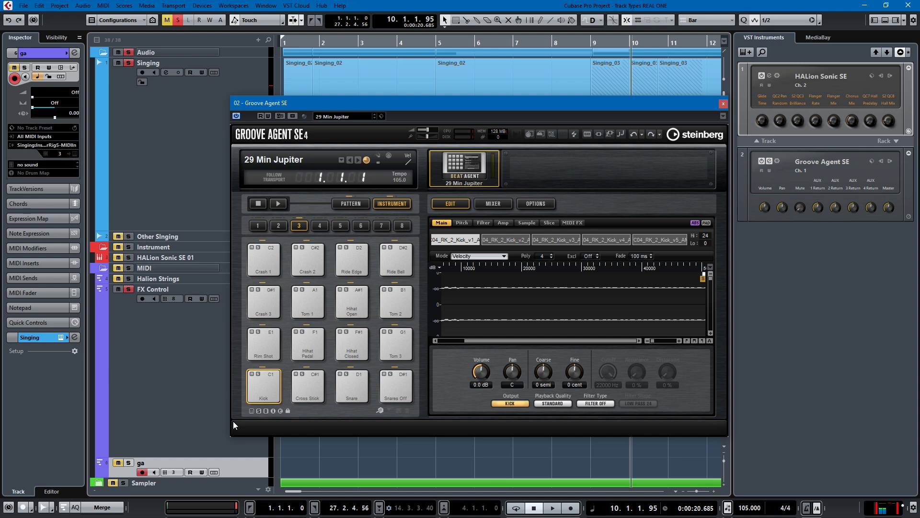
pyautogui.click(42, 146)
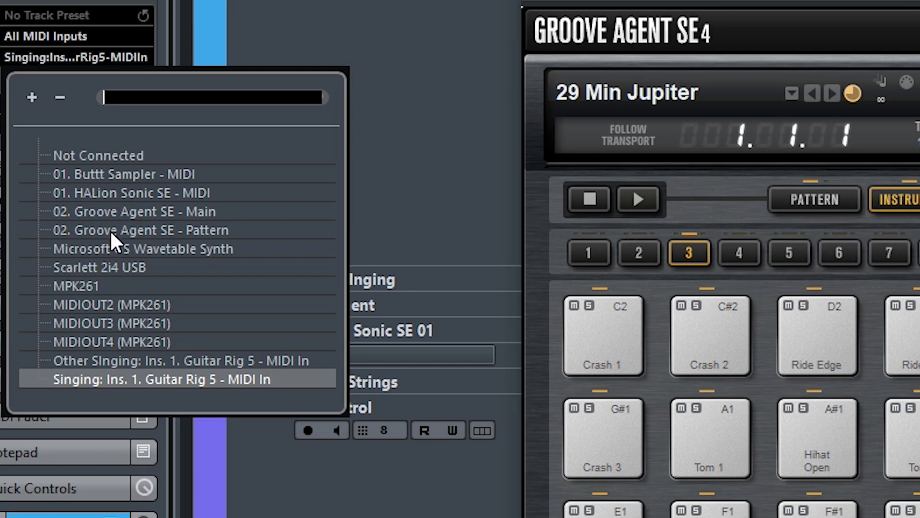
pyautogui.click(114, 215)
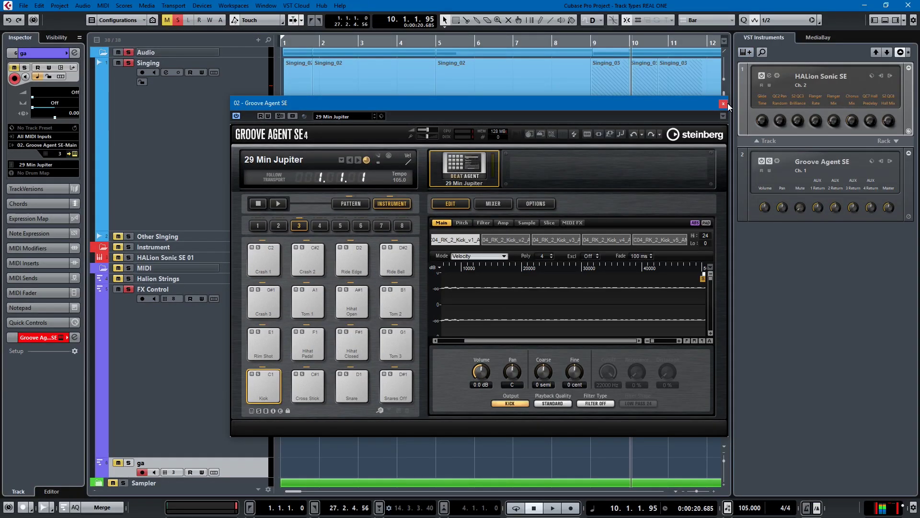
# Close the Groove Agent SE window, expand the VST Instruments folder, and solo the Master track
pyautogui.click(724, 103)
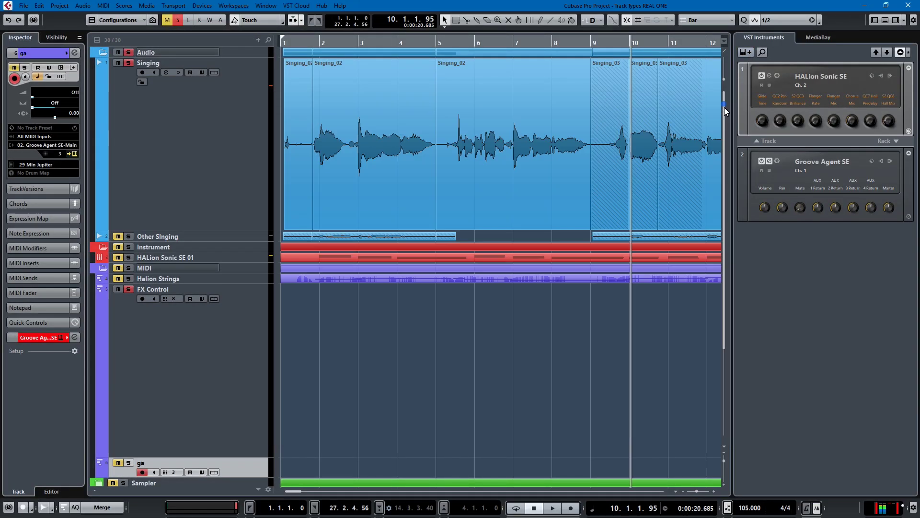
pyautogui.scroll(-5, 163, 461)
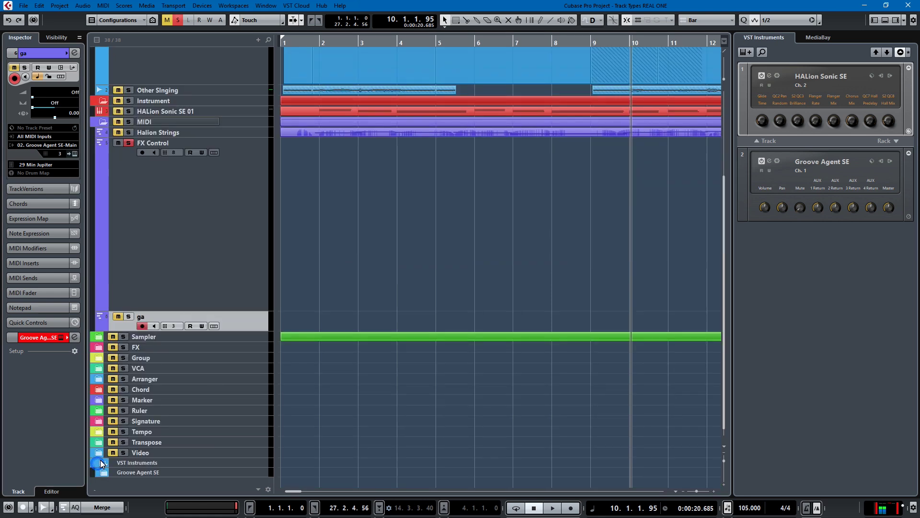
pyautogui.scroll(-1, 99, 466)
pyautogui.click(99, 462)
pyautogui.click(128, 481)
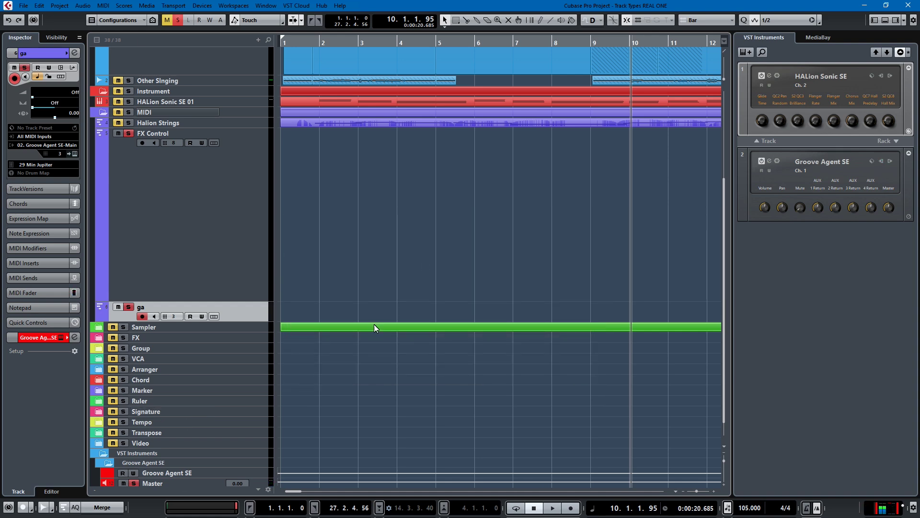
# Solo the Other Singing track and collapse the Audio folder
pyautogui.scroll(-2, 328, 271)
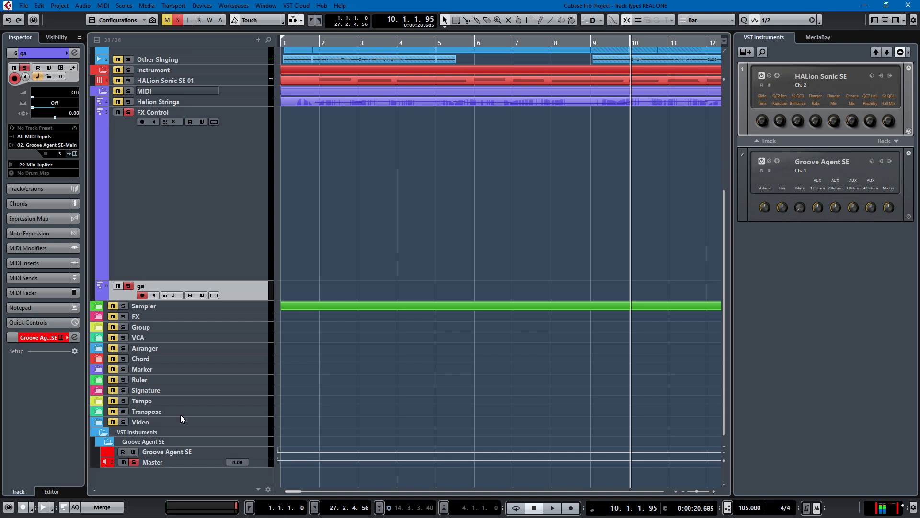
pyautogui.scroll(2, 114, 445)
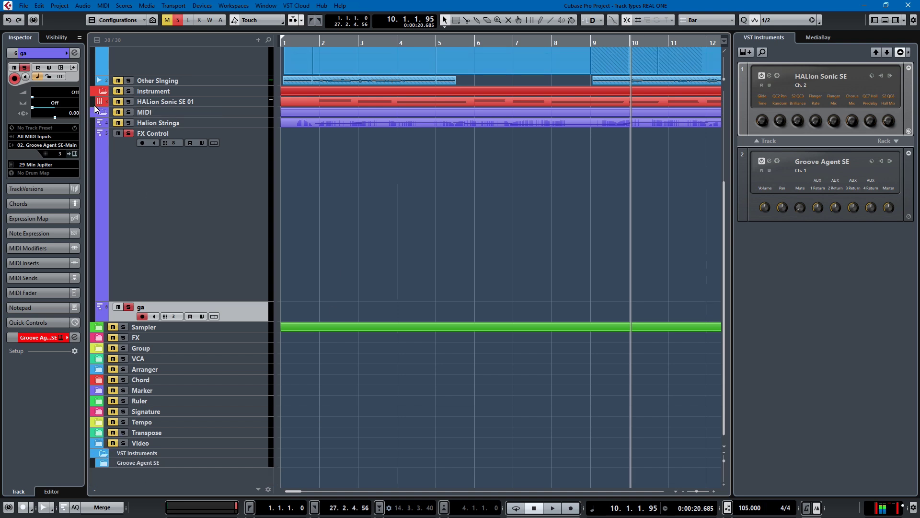
pyautogui.scroll(5, 128, 93)
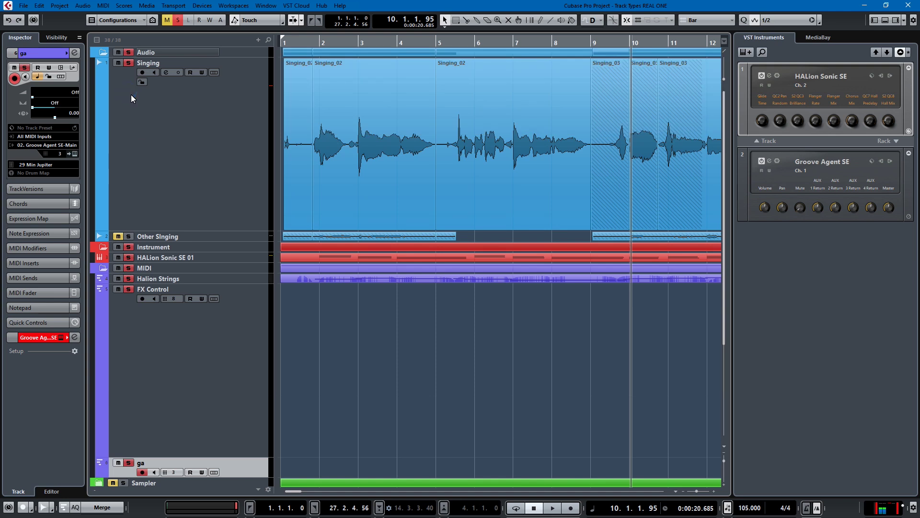
pyautogui.click(129, 236)
pyautogui.click(103, 52)
# Collapse the Instrument and MIDI folders during playback, then stop and select the Sampler track
pyautogui.click(105, 76)
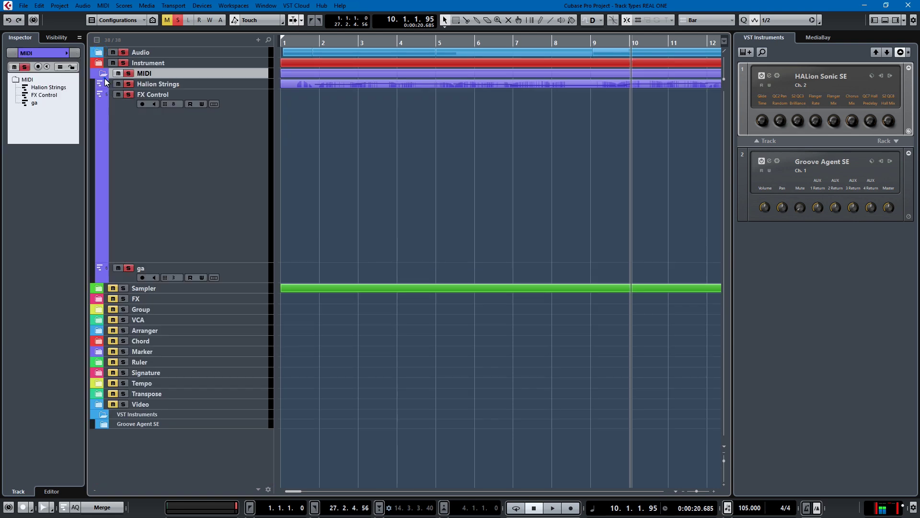
pyautogui.press('space')
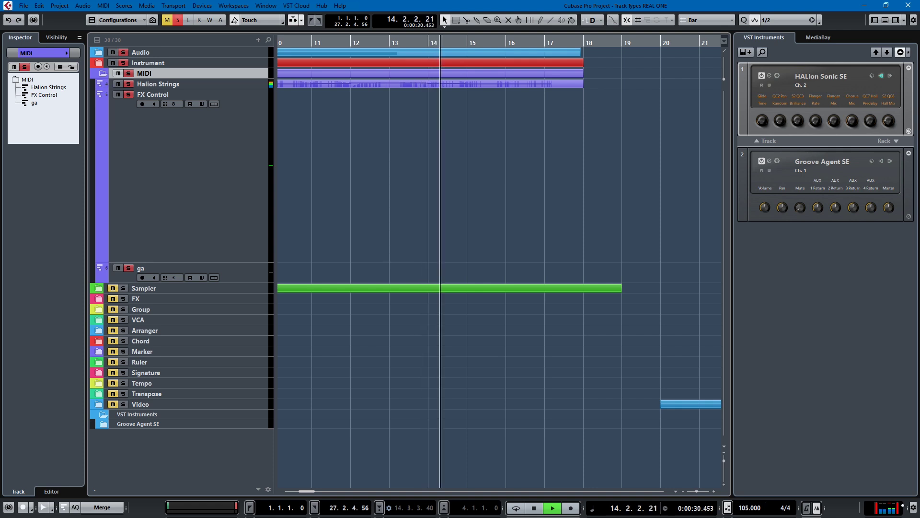
pyautogui.click(103, 72)
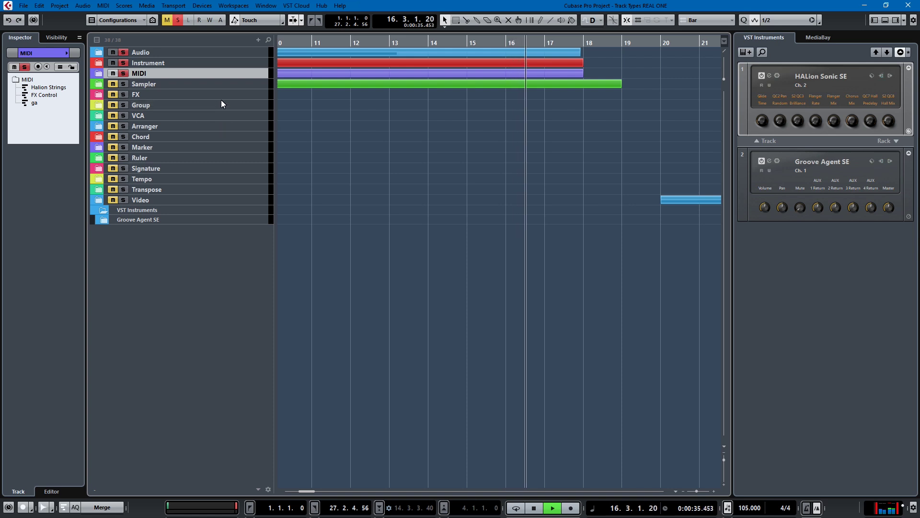
pyautogui.press('space')
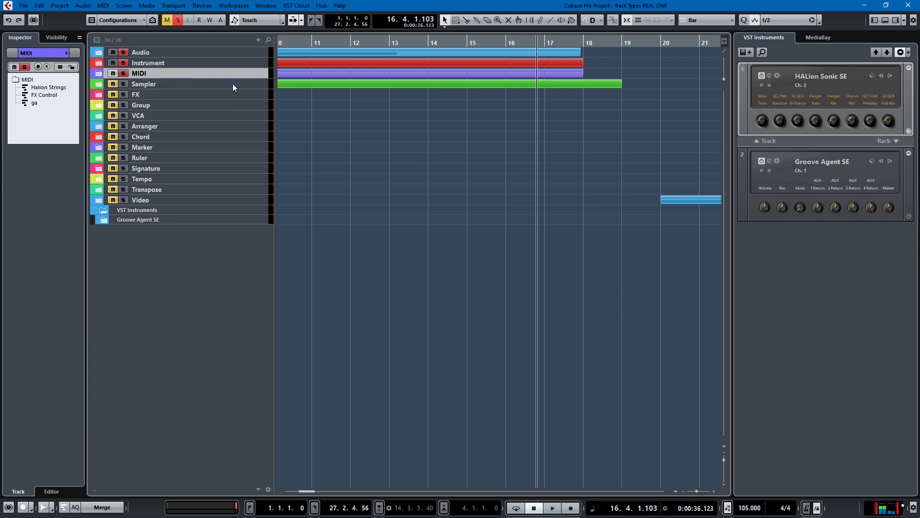
pyautogui.click(232, 84)
# Show the Sampler Control editor in the lower zone and expand the Audio folder
pyautogui.doubleClick(160, 93)
pyautogui.click(885, 20)
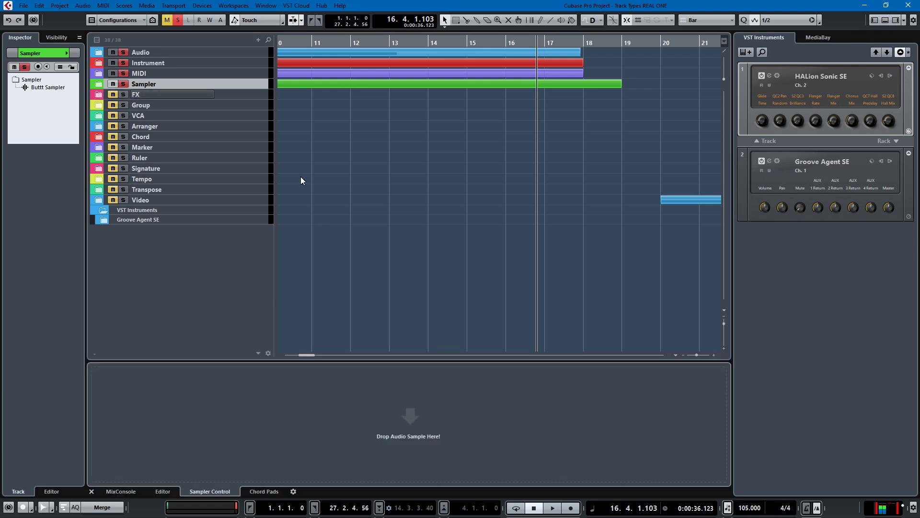
pyautogui.click(235, 56)
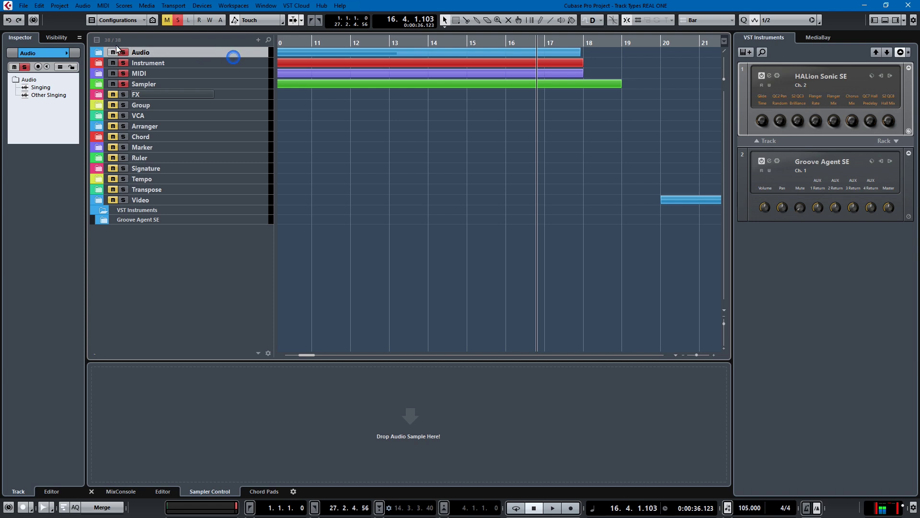
pyautogui.click(101, 54)
pyautogui.scroll(-5, 508, 162)
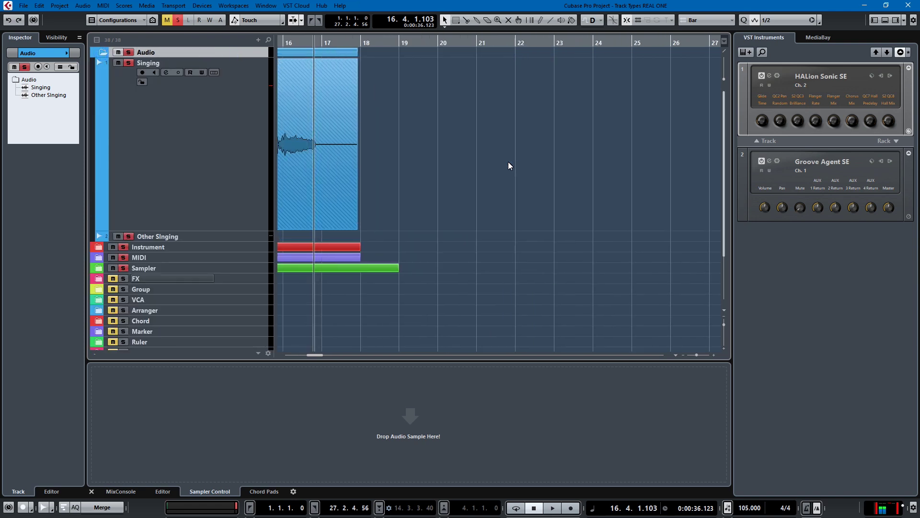
pyautogui.scroll(5, 508, 162)
# Set the locators around the Singing_03 event and loop it with cycle playback
pyautogui.click(510, 163)
pyautogui.click(510, 163)
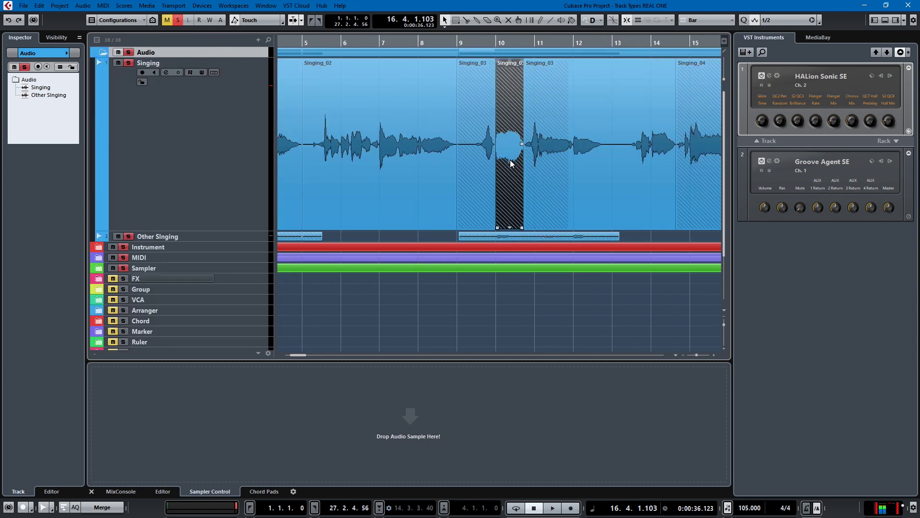
pyautogui.press('p')
pyautogui.press('KP_Divide')
pyautogui.press('space')
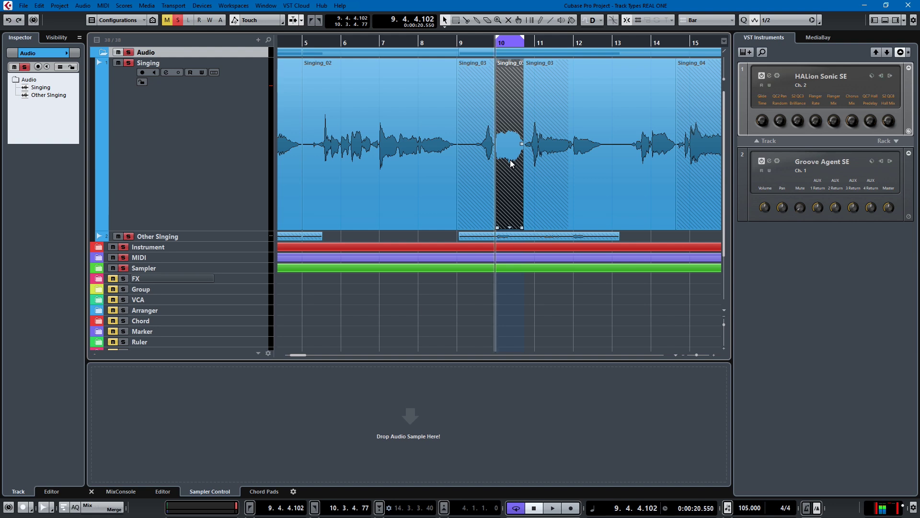
# Unsolo Other Singing and the Instrument, MIDI and Sampler folders, then stop playback
pyautogui.click(128, 236)
pyautogui.click(123, 247)
pyautogui.click(123, 258)
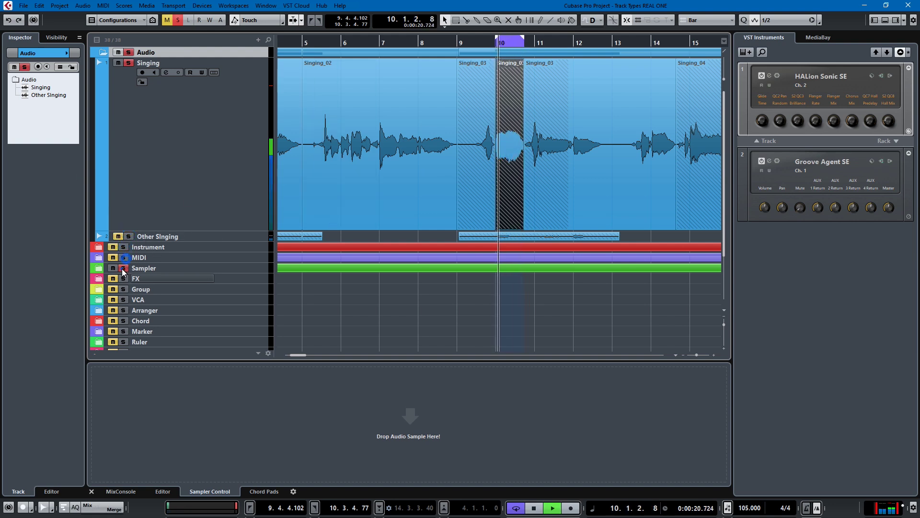
pyautogui.click(123, 267)
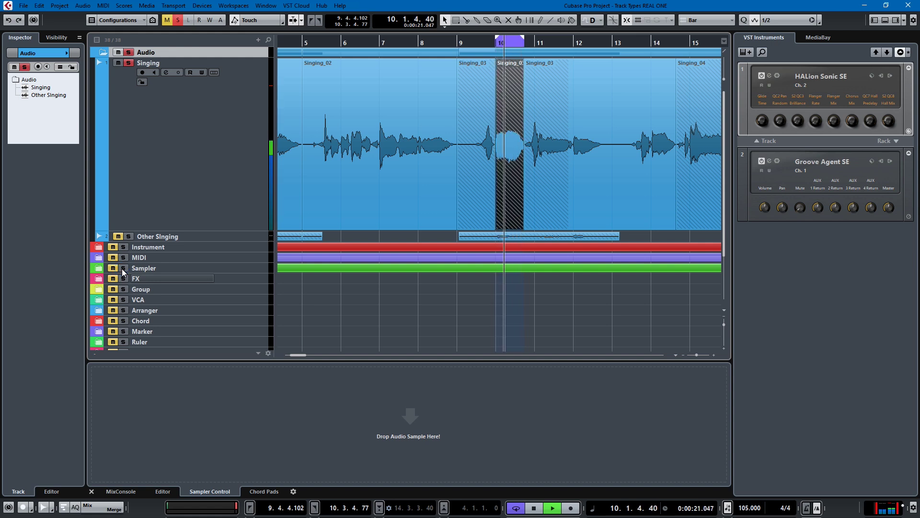
pyautogui.press('space')
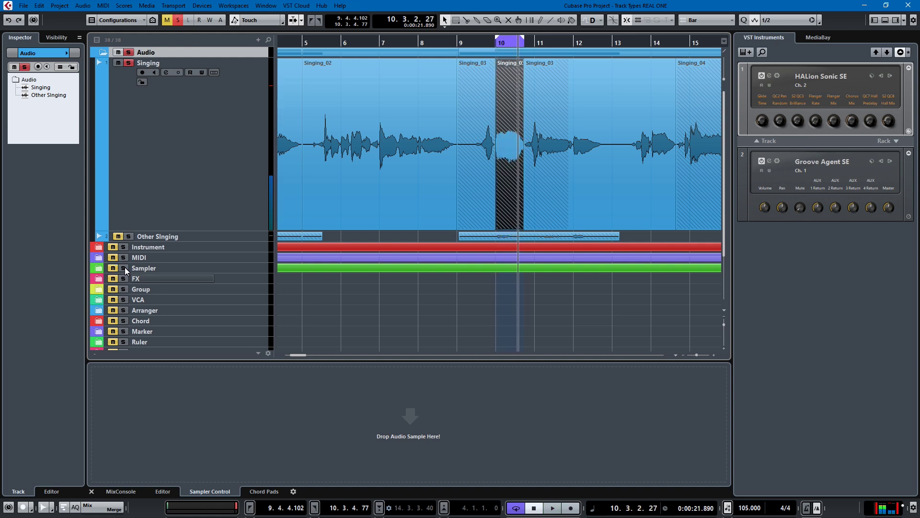
# Re-solo the Sampler, MIDI and Instrument folders, expand Sampler, and play the Buttt Sampler track
pyautogui.click(123, 268)
pyautogui.click(123, 257)
pyautogui.click(124, 247)
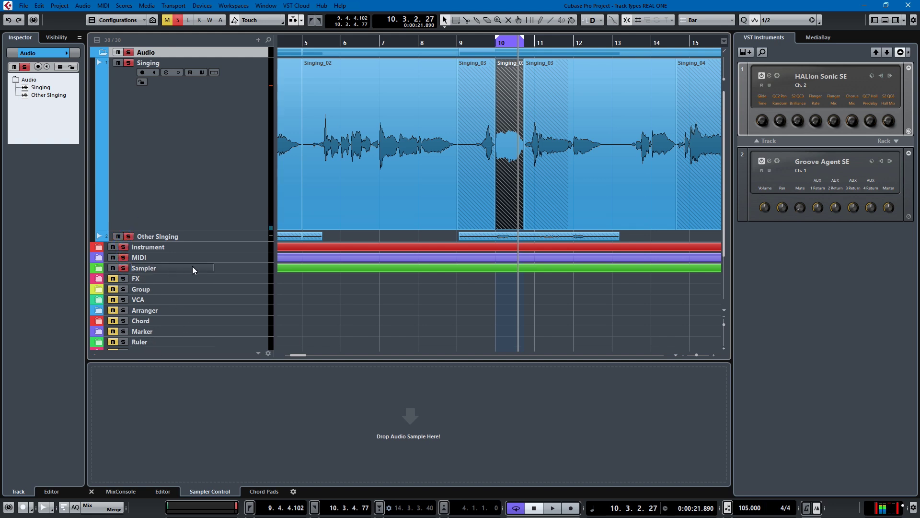
pyautogui.click(97, 271)
pyautogui.click(205, 303)
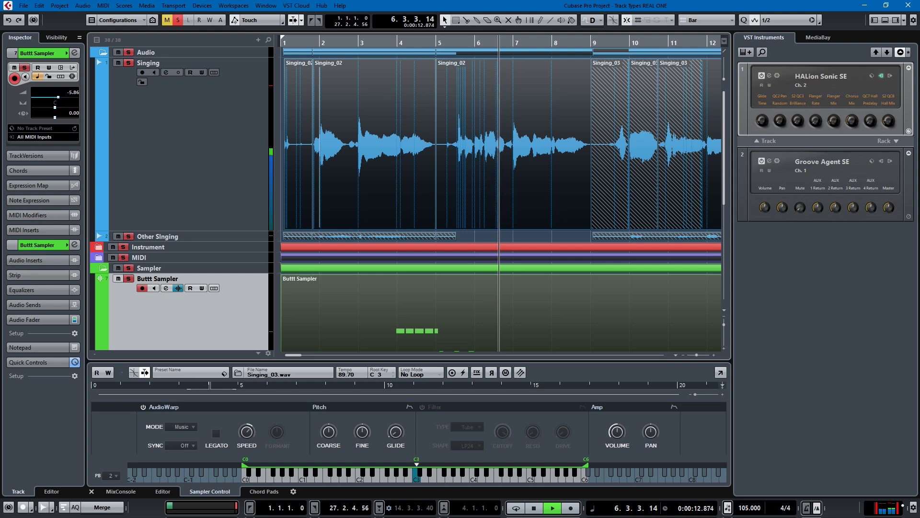
pyautogui.scroll(-4, 381, 347)
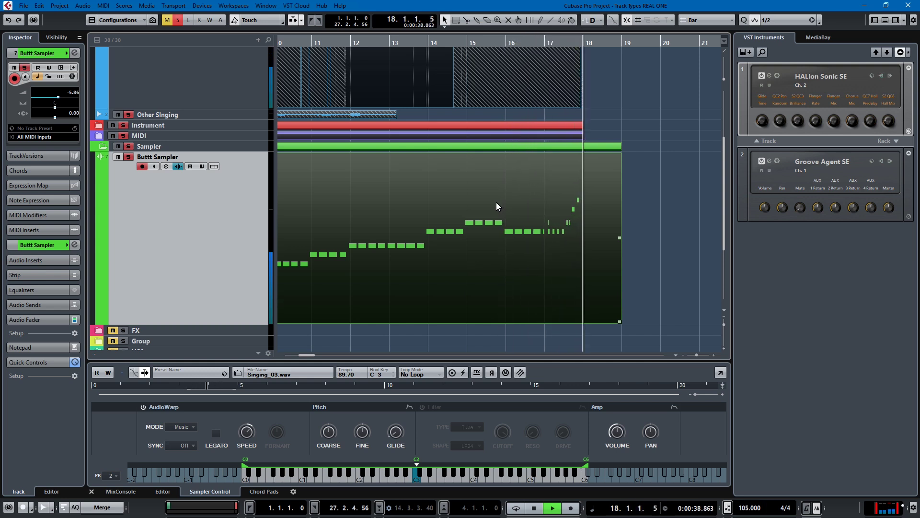
pyautogui.press('space')
# Collapse the Sampler and Audio folders and select the FX folder
pyautogui.click(102, 146)
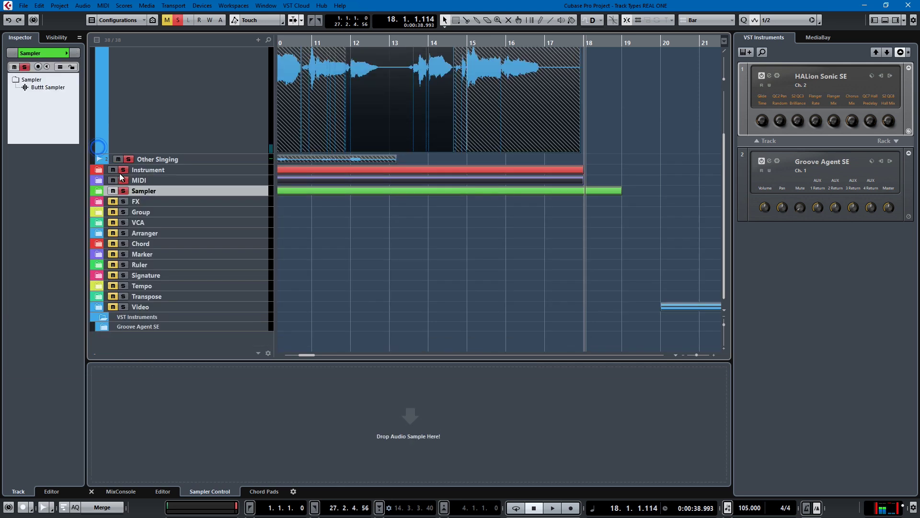
pyautogui.scroll(3, 101, 148)
pyautogui.click(101, 52)
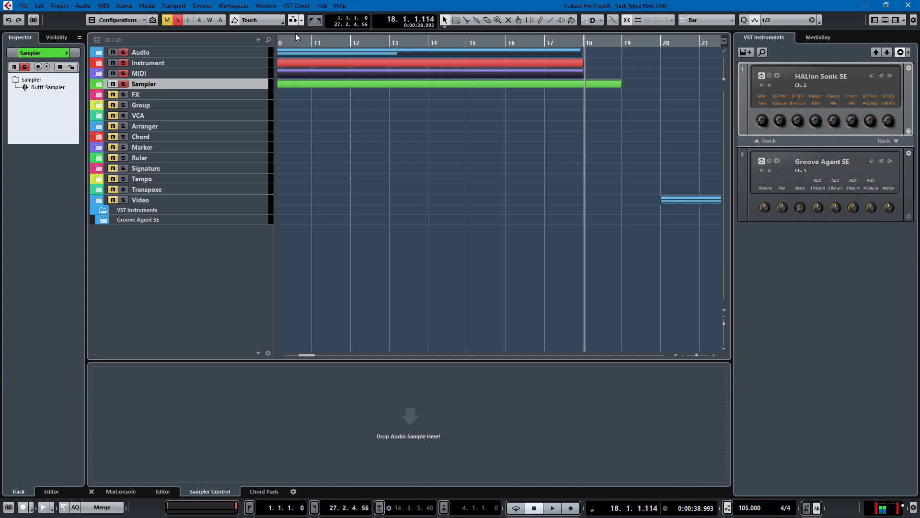
pyautogui.click(266, 94)
# Expand the FX folder, inspect the reverb track's RoomWorks insert, then reopen the Audio folder
pyautogui.click(98, 99)
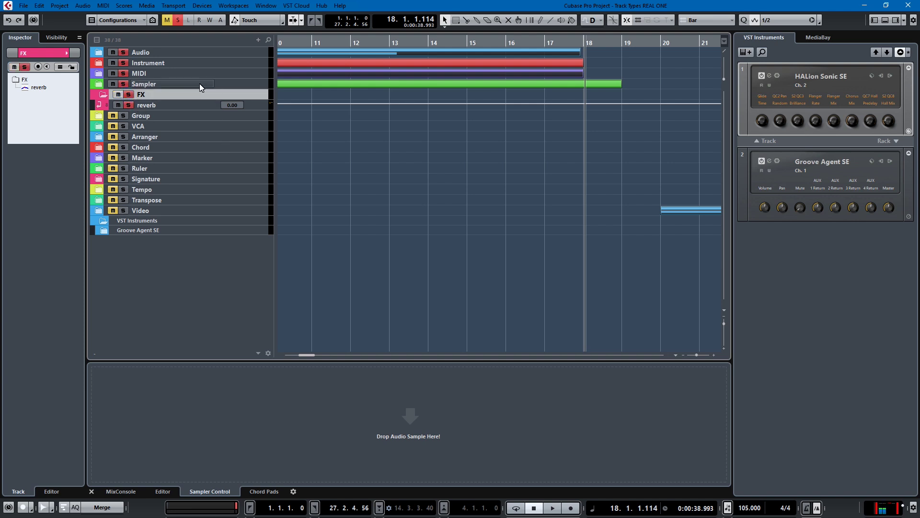
pyautogui.click(199, 109)
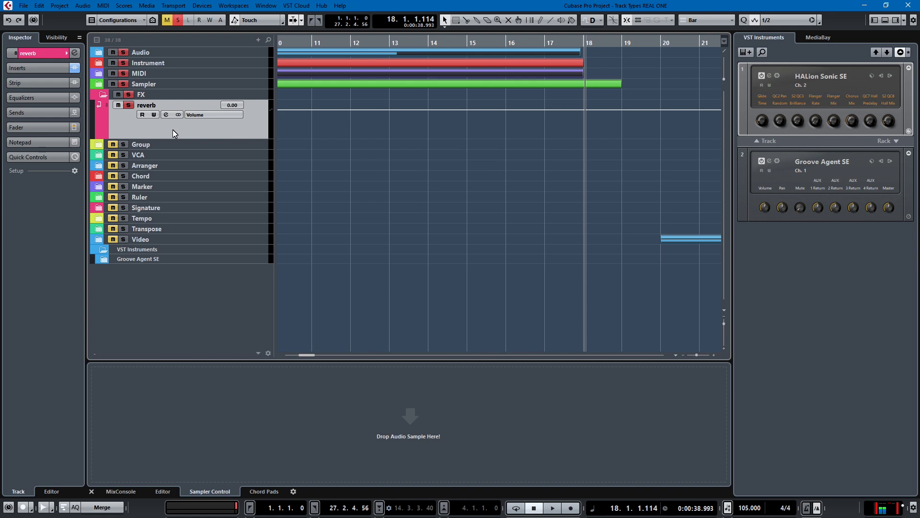
pyautogui.click(38, 70)
pyautogui.click(36, 89)
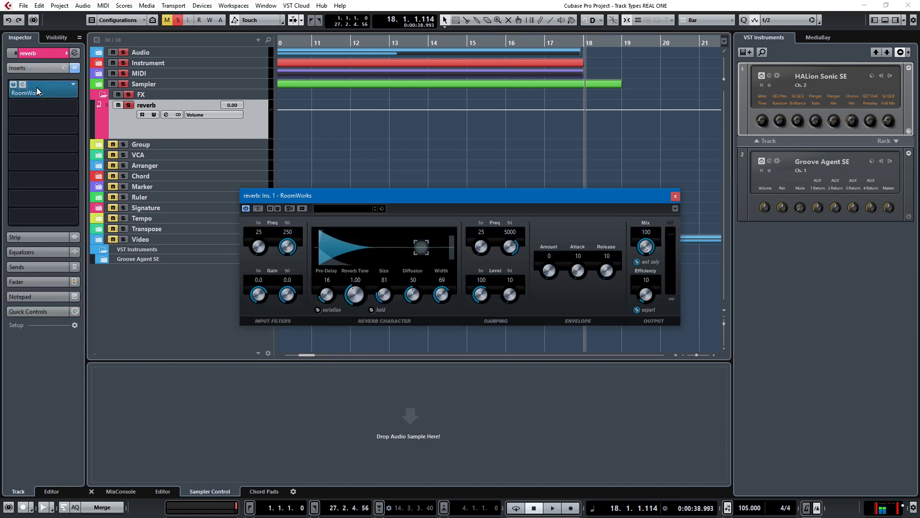
pyautogui.click(675, 197)
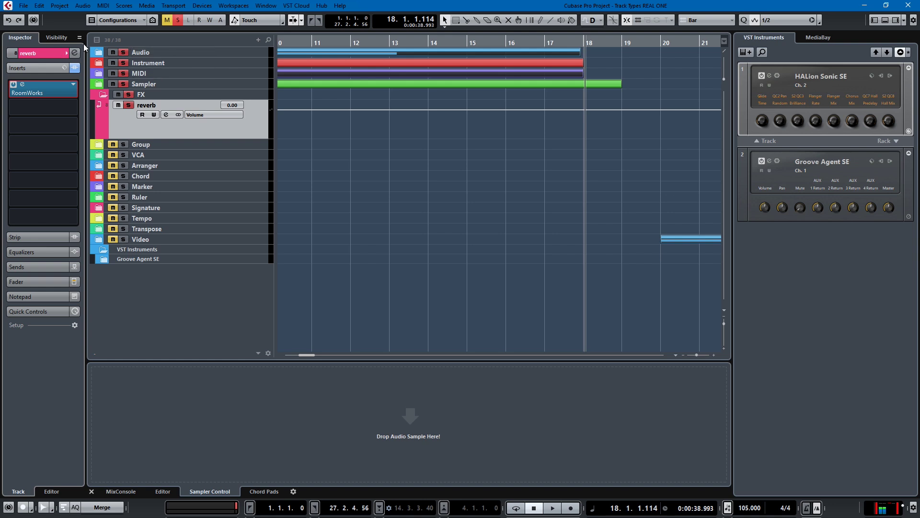
pyautogui.click(99, 52)
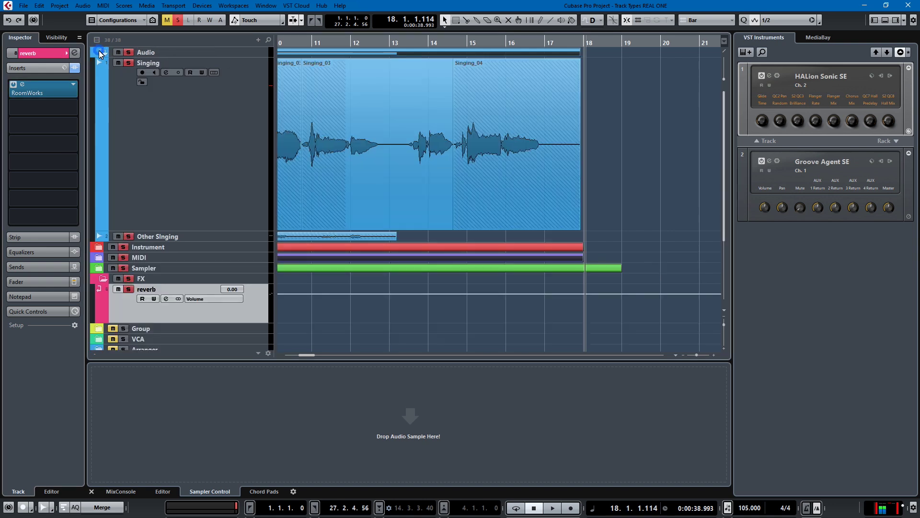
# Switch on the reverb send for both the Singing and Other Singing tracks
pyautogui.click(245, 175)
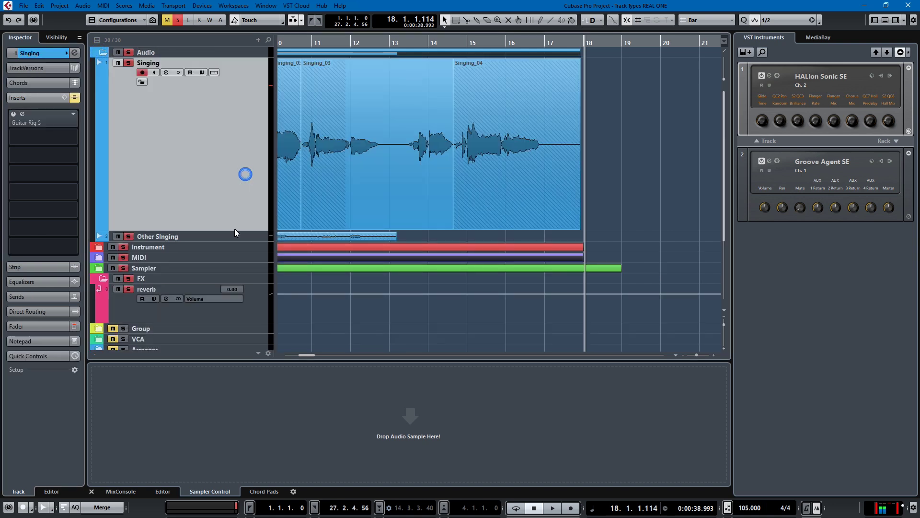
pyautogui.click(34, 295)
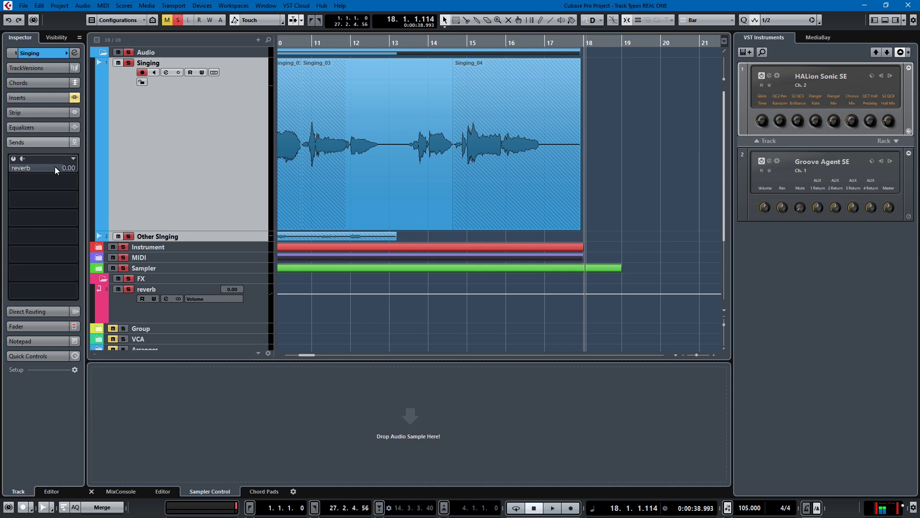
pyautogui.click(13, 159)
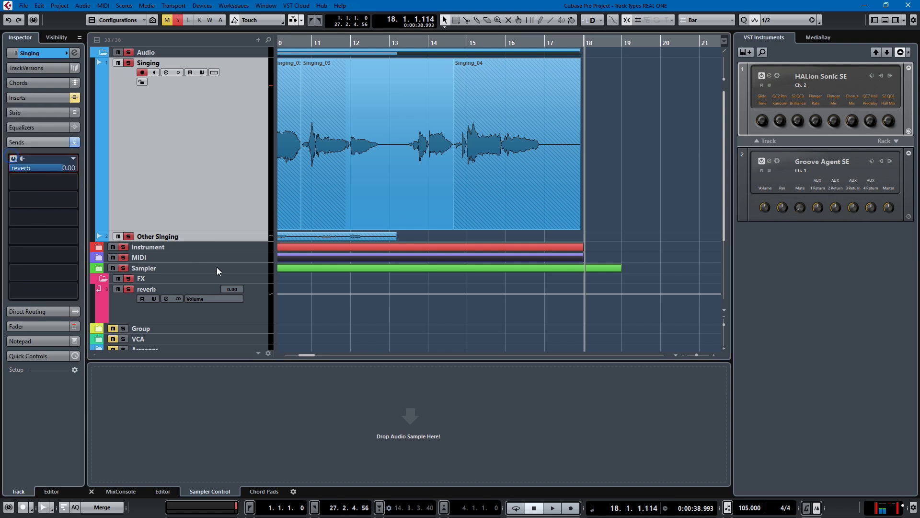
pyautogui.rightClick(211, 237)
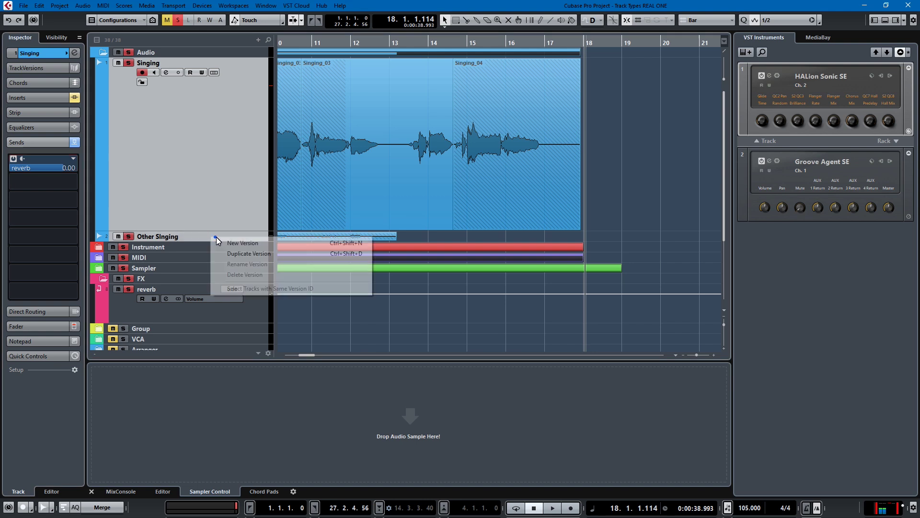
pyautogui.click(235, 194)
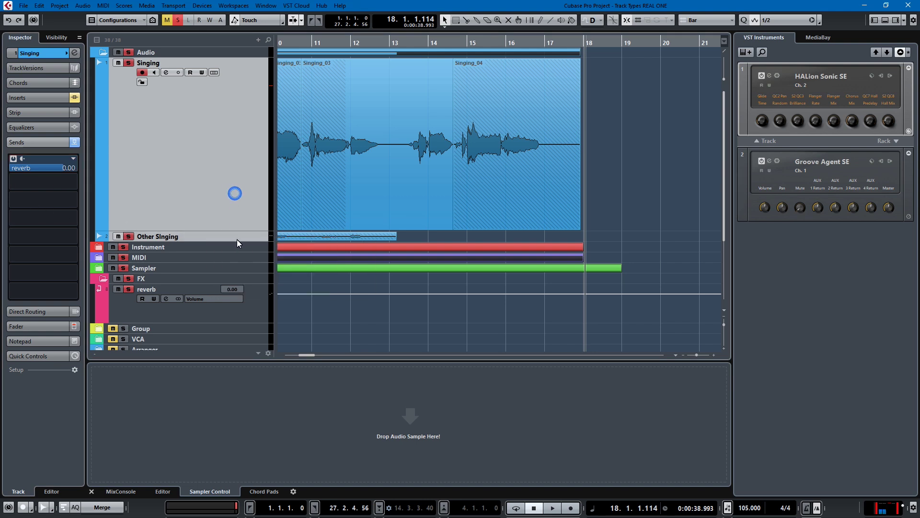
pyautogui.click(235, 235)
pyautogui.click(13, 158)
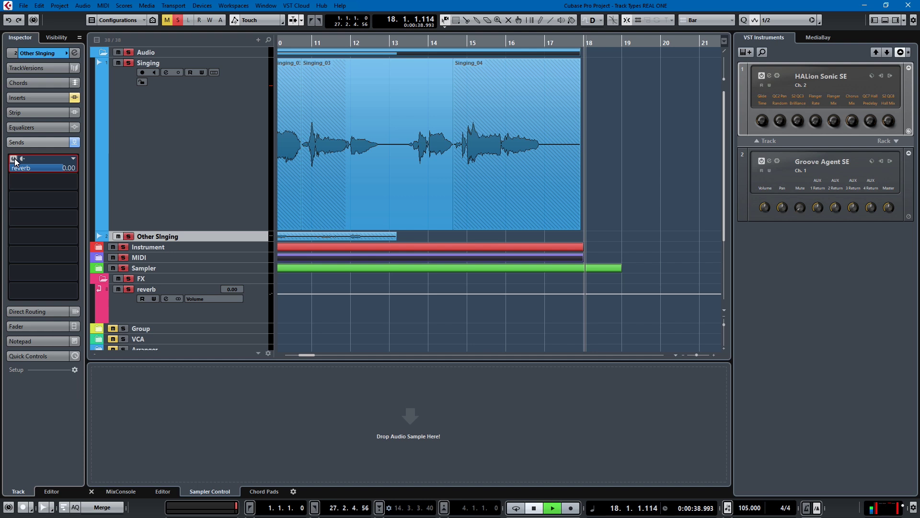
# Stop, deselect the events, and restart playback from bar 1
pyautogui.press('space')
pyautogui.click(623, 164)
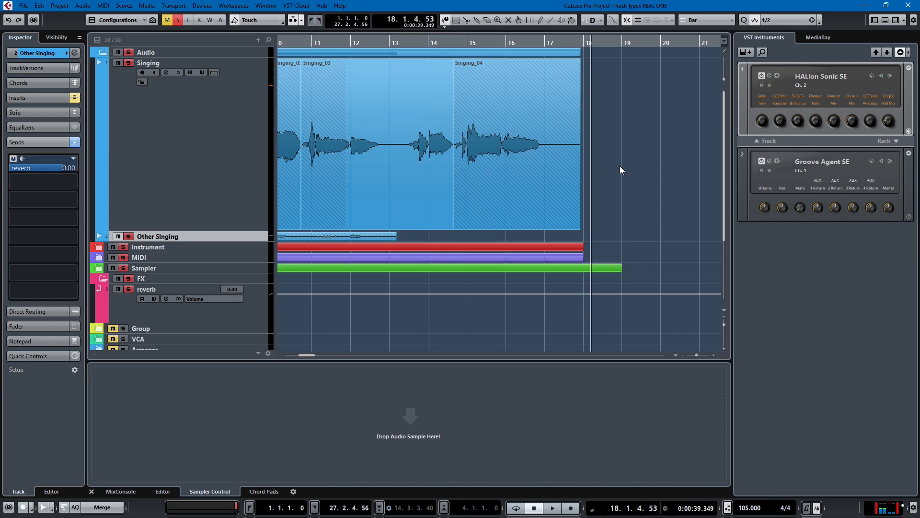
pyautogui.press('Home')
pyautogui.press('space')
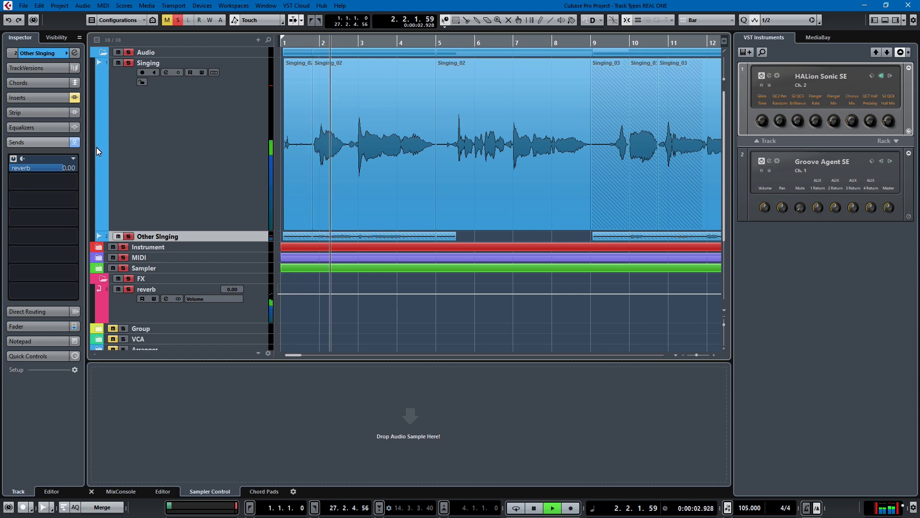
# In the MixConsole, lower the Singing reverb send to -3.79 and raise the reverb fader to 0 dB
pyautogui.press('F3')
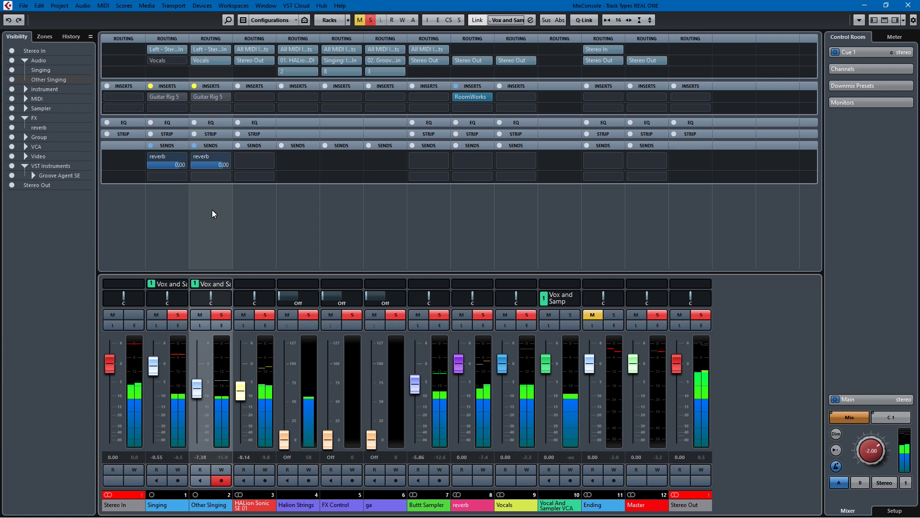
pyautogui.click(171, 212)
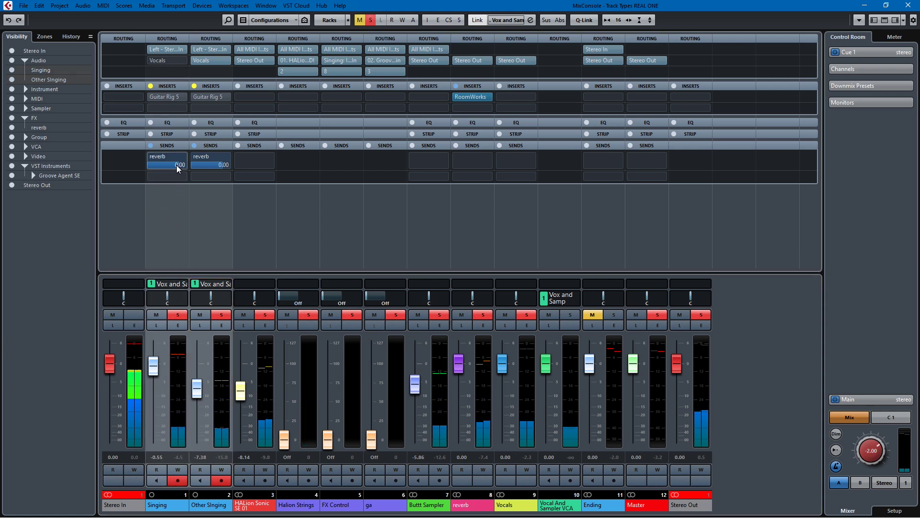
pyautogui.moveTo(177, 165)
pyautogui.mouseDown()
pyautogui.moveTo(149, 165)
pyautogui.moveTo(191, 163)
pyautogui.moveTo(169, 168)
pyautogui.mouseUp()
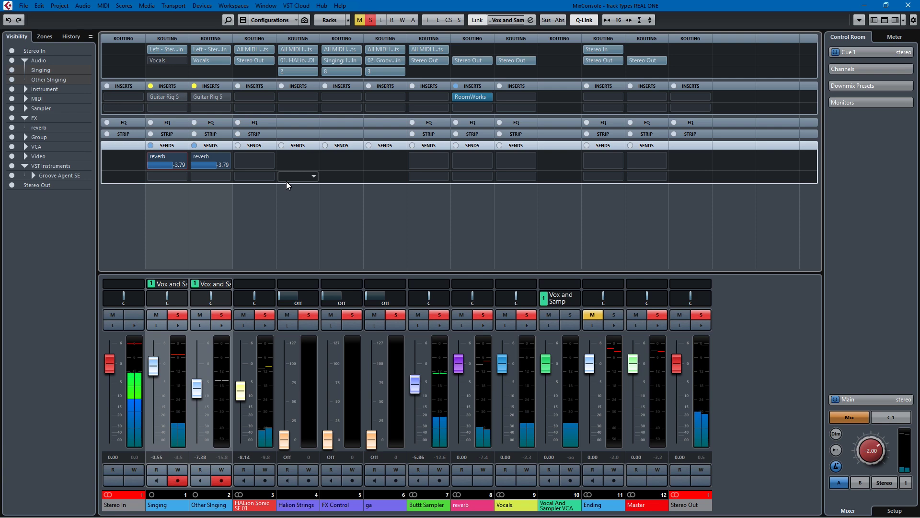
pyautogui.press('F3')
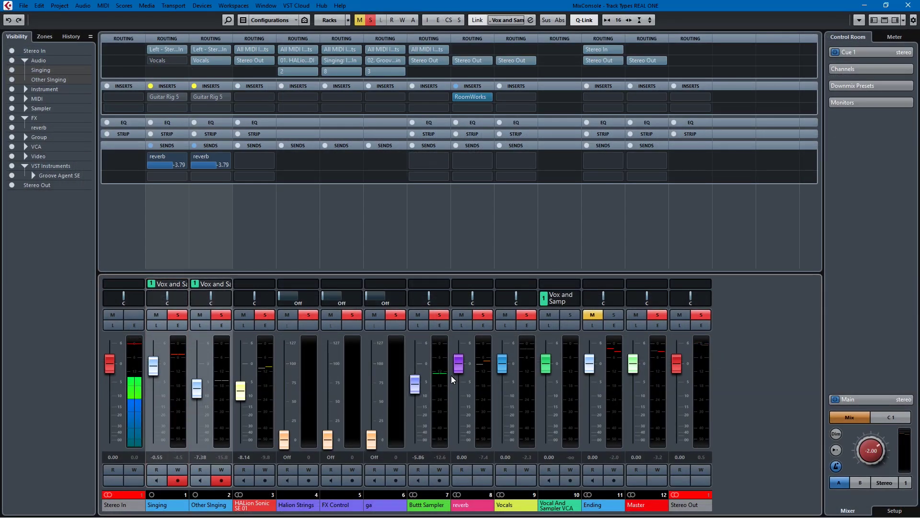
pyautogui.moveTo(466, 401); pyautogui.dragTo(459, 364)
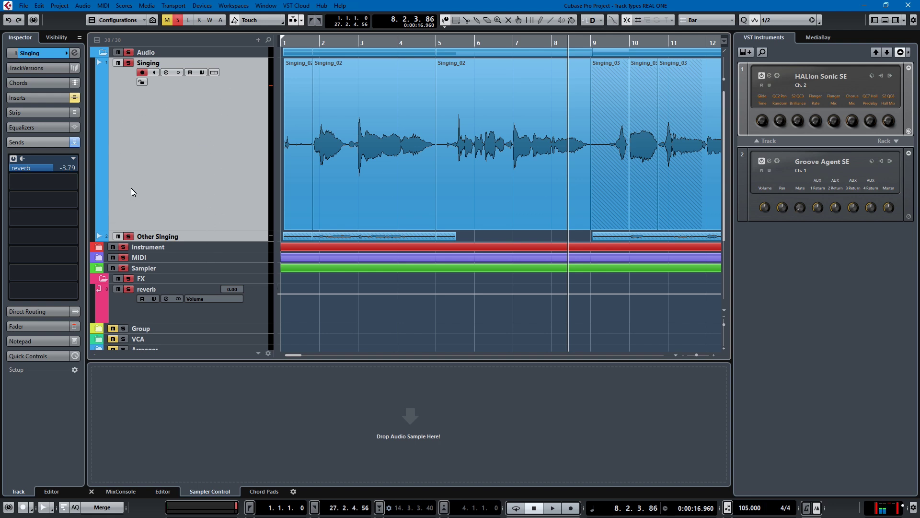
# Collapse the FX folder, expand the Group folder to show Vocals, and reopen the MixConsole
pyautogui.press('F3')
pyautogui.click(100, 282)
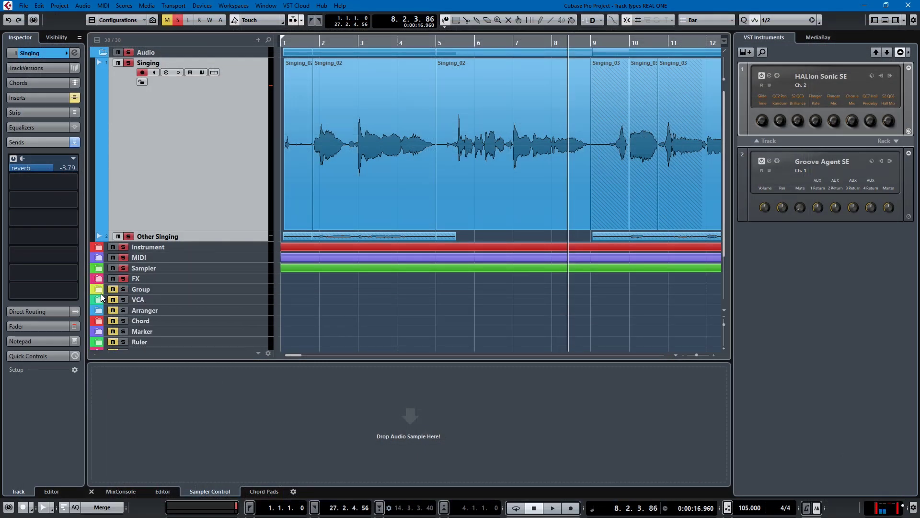
pyautogui.click(99, 290)
pyautogui.scroll(-3, 101, 293)
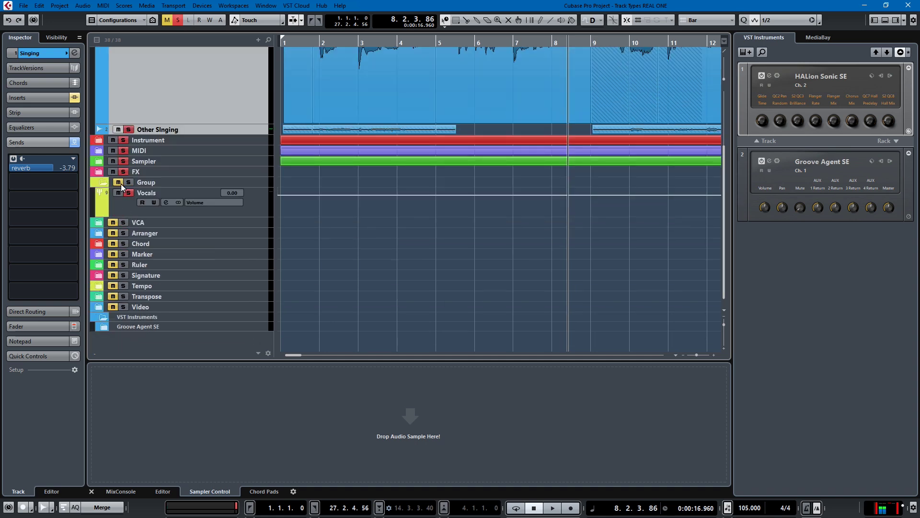
pyautogui.press('F3')
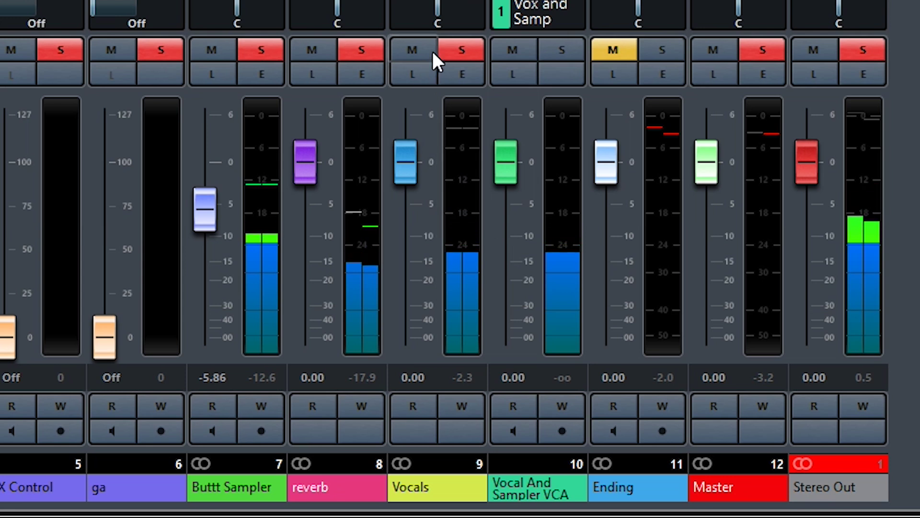
# Toggle Solo and Solo Defeat on the Vocals channel, leaving it soloed
pyautogui.click(459, 46)
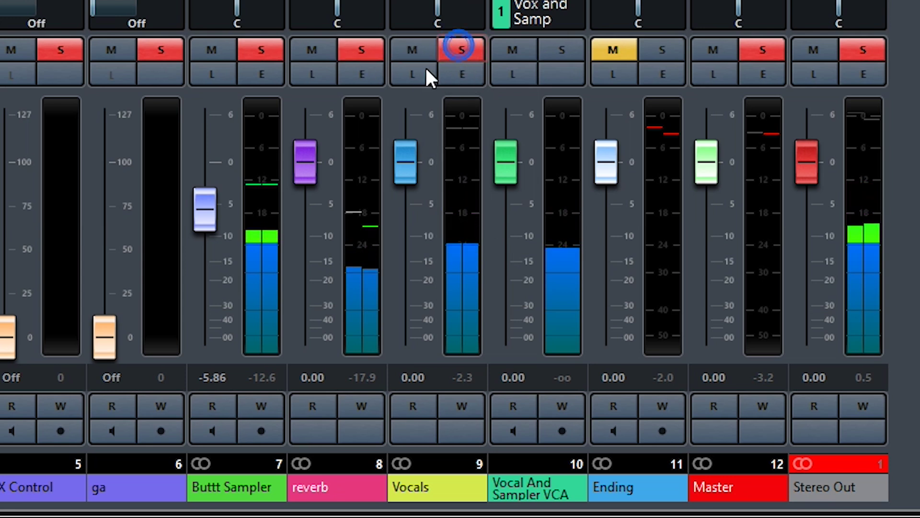
pyautogui.click(466, 52)
pyautogui.keyDown('alt'); pyautogui.click(470, 48); pyautogui.keyUp('alt')
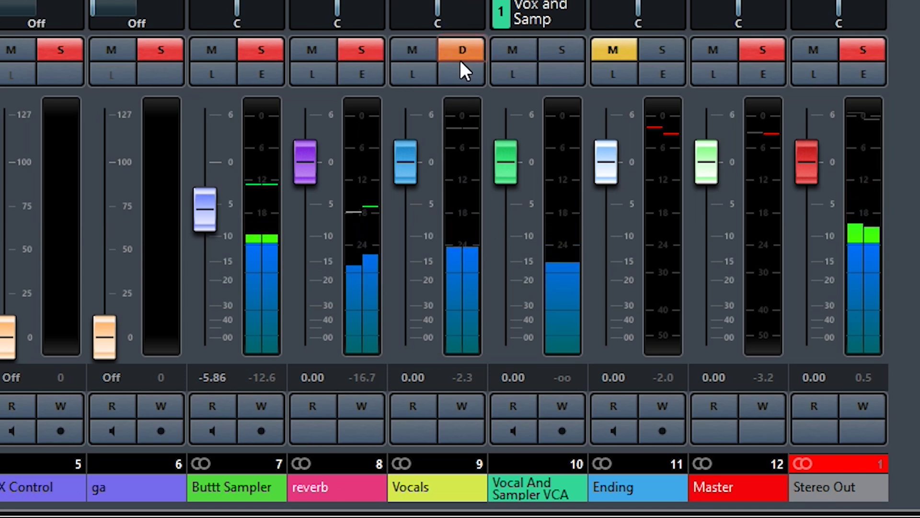
pyautogui.click(465, 48)
pyautogui.click(466, 49)
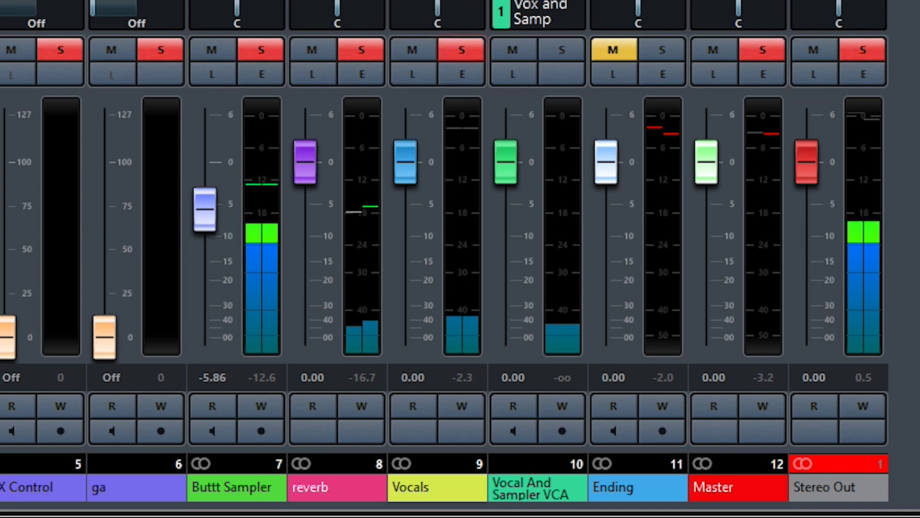
# Turn off solo on the leftmost, ga, Buttt Sampler and reverb channels
pyautogui.click(76, 48)
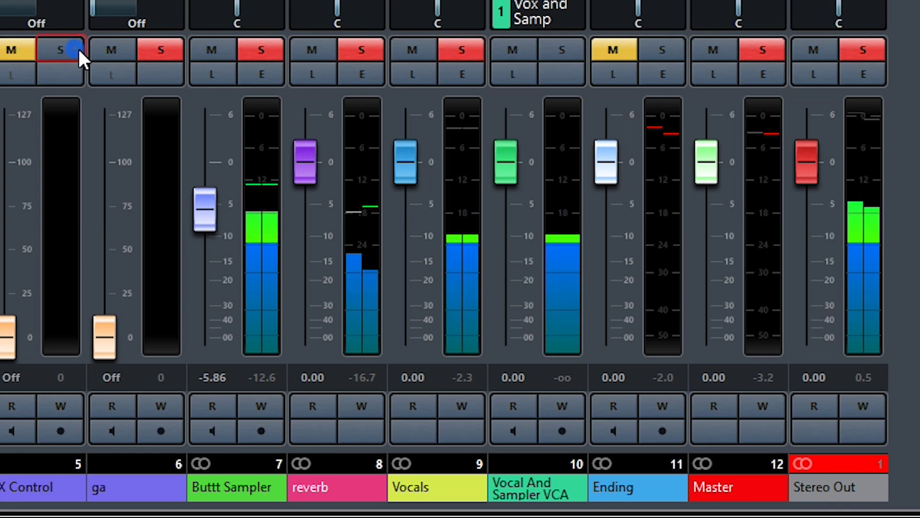
pyautogui.click(153, 49)
pyautogui.click(260, 48)
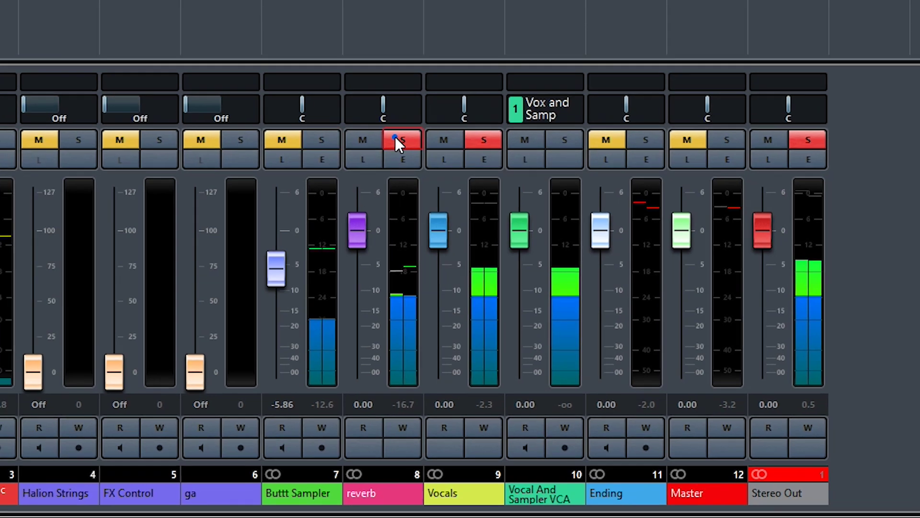
pyautogui.click(366, 67)
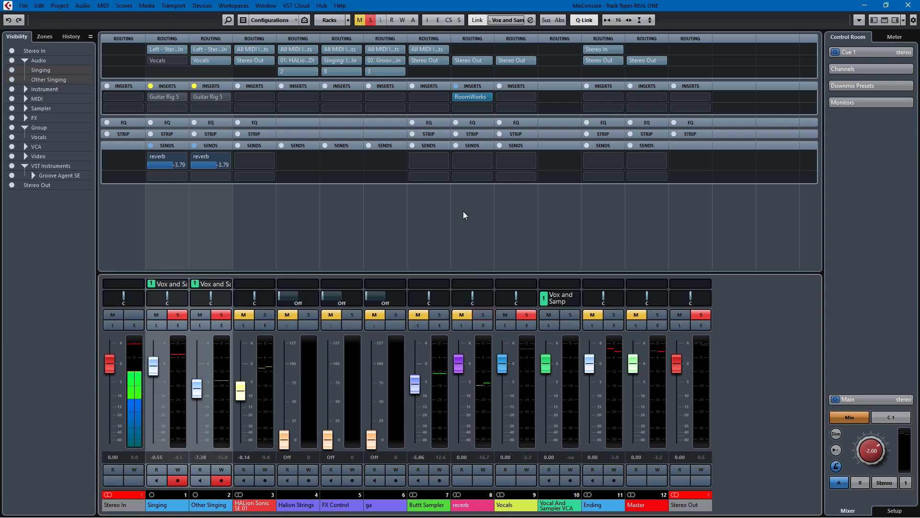
# Return to the arrangement, select the Vocals track and expand the VCA folder
pyautogui.press('F3')
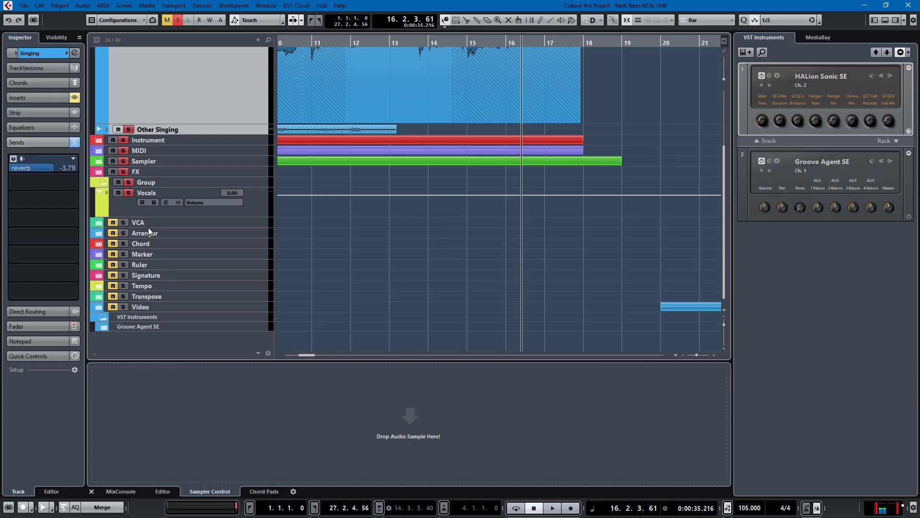
pyautogui.click(126, 203)
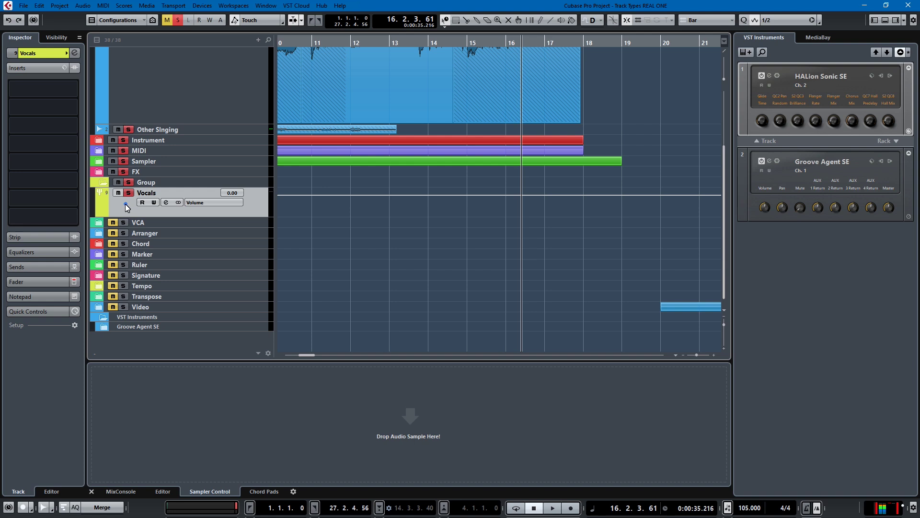
pyautogui.click(99, 222)
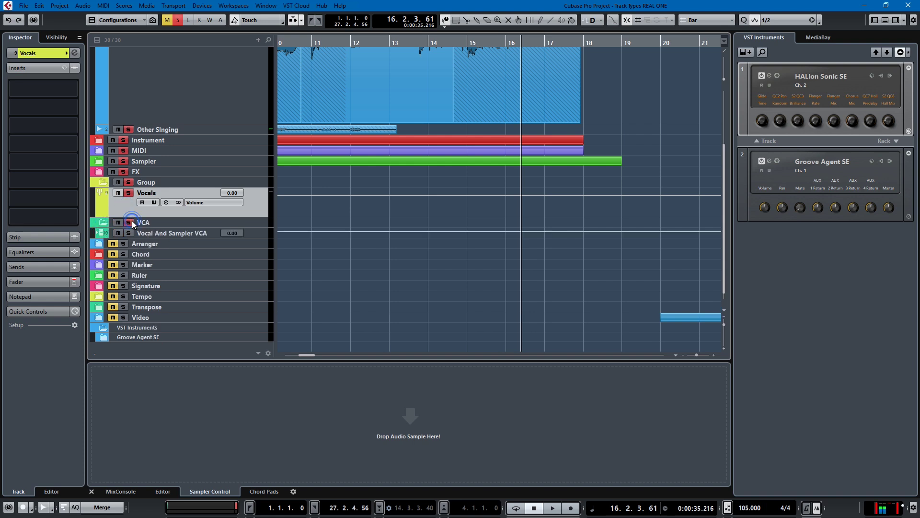
# Check the MixConsole briefly, then select the Vocal And Sampler VCA track
pyautogui.press('F3')
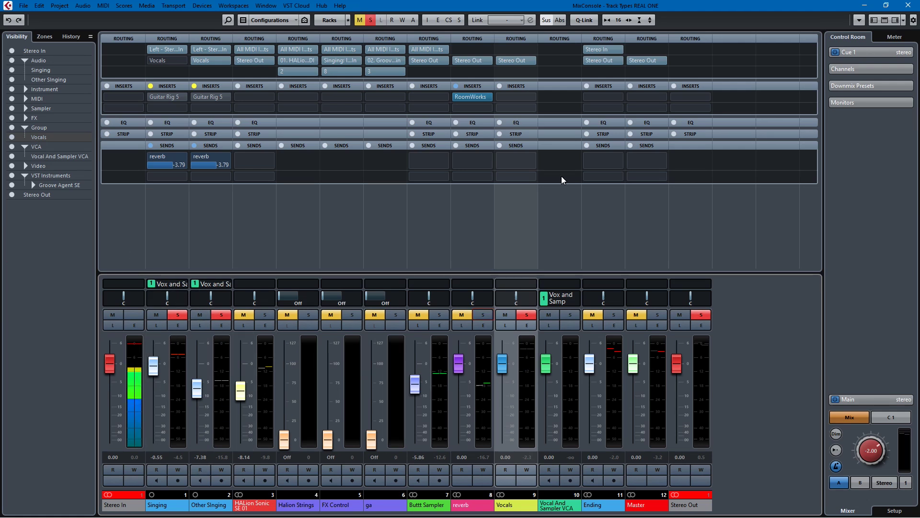
pyautogui.press('F3')
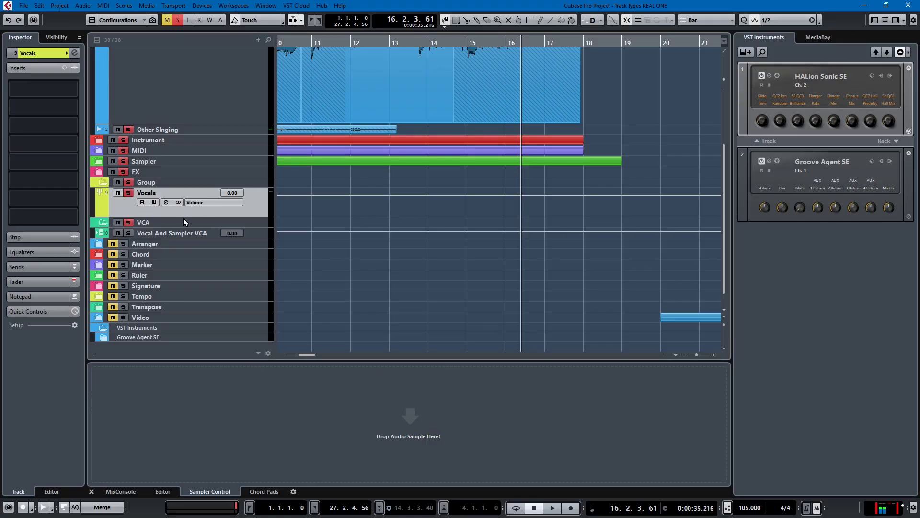
pyautogui.click(260, 234)
# In the MixConsole, include Buttt Sampler in the '1. Vox and Samp' link group
pyautogui.press('F3')
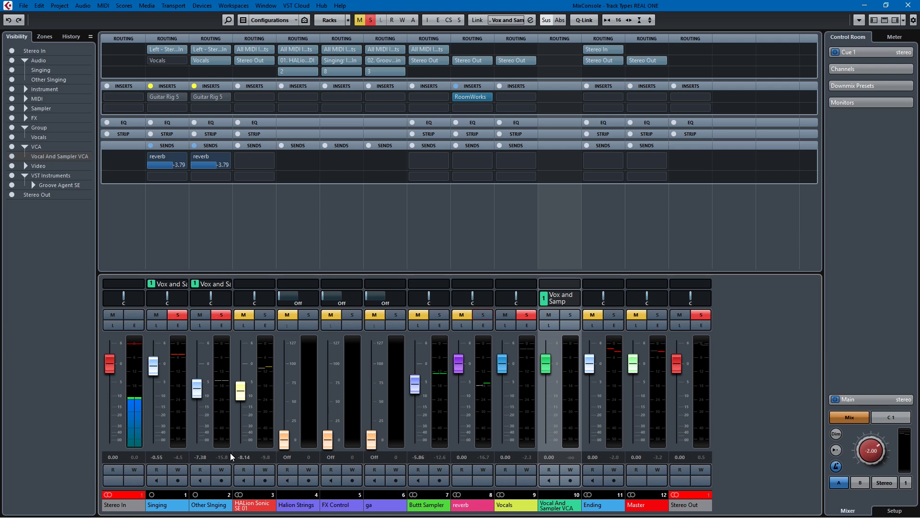
pyautogui.click(446, 286)
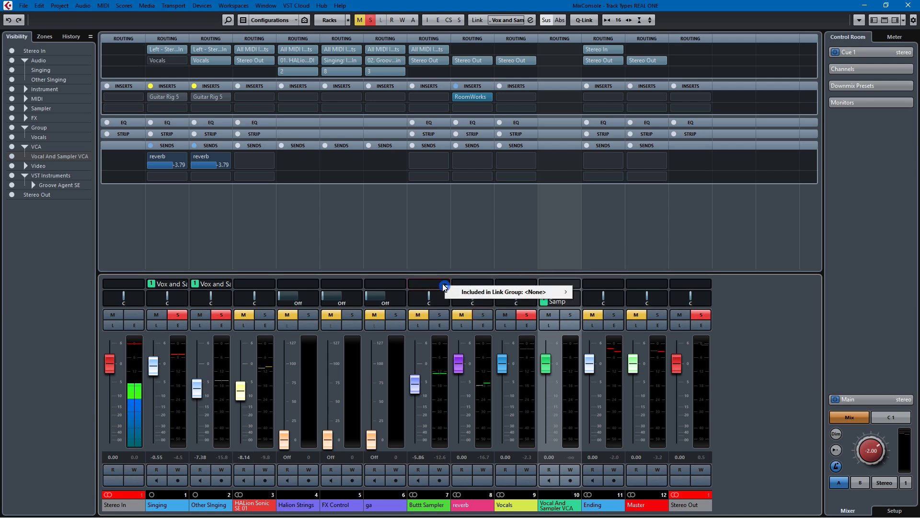
pyautogui.moveTo(558, 291)
pyautogui.click(596, 306)
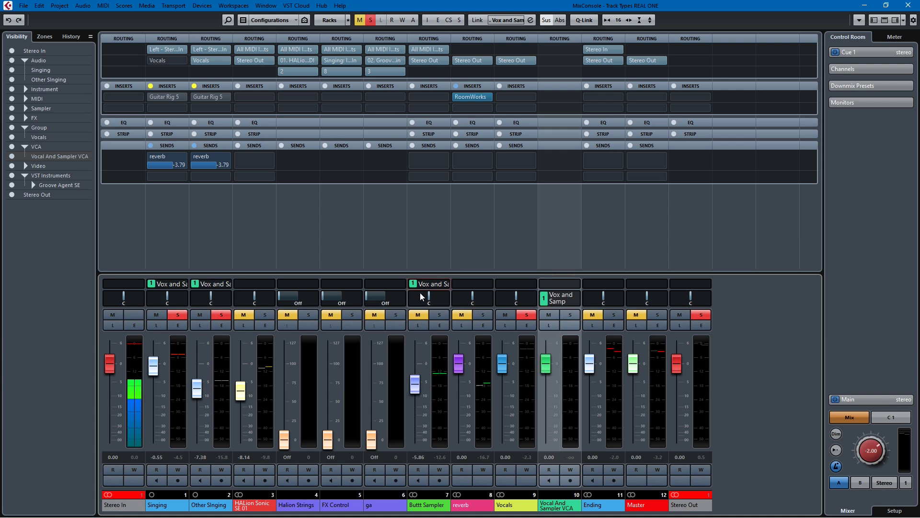
# Select Buttt Sampler, Other Singing and Singing, and lower the VCA fader level
pyautogui.click(427, 247)
pyautogui.keyDown('ctrl'); pyautogui.click(220, 242); pyautogui.keyUp('ctrl')
pyautogui.keyDown('ctrl'); pyautogui.click(176, 243); pyautogui.keyUp('ctrl')
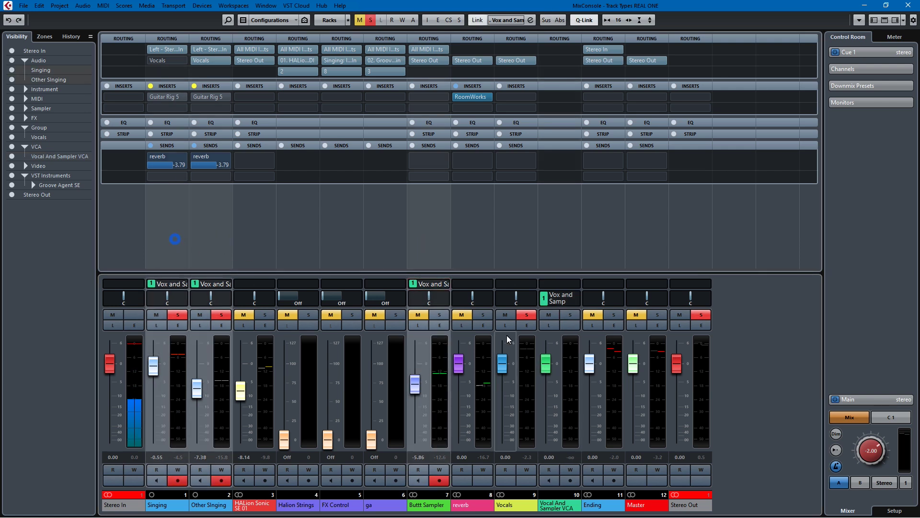
pyautogui.moveTo(545, 365)
pyautogui.mouseDown()
pyautogui.moveTo(545, 377)
pyautogui.moveTo(546, 368)
pyautogui.mouseUp()
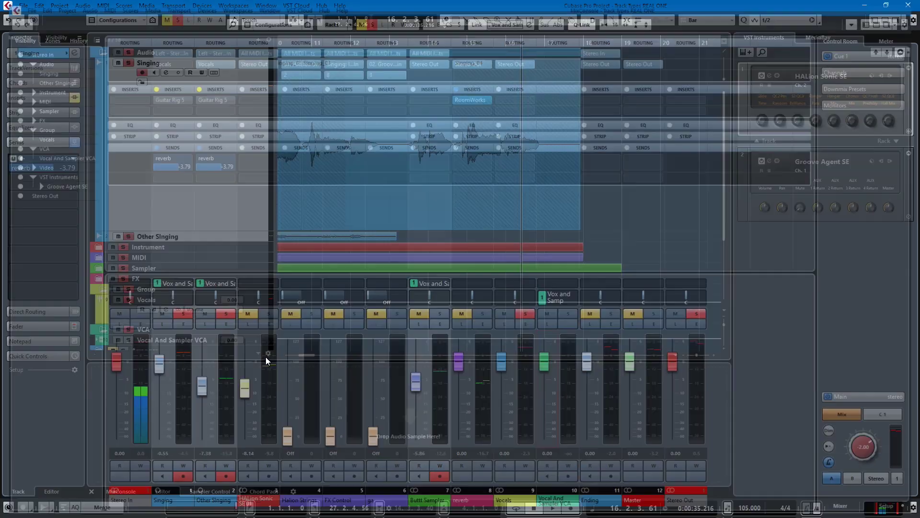
# Play from the project start and solo the reverb channel
pyautogui.press('.')
pyautogui.press('space')
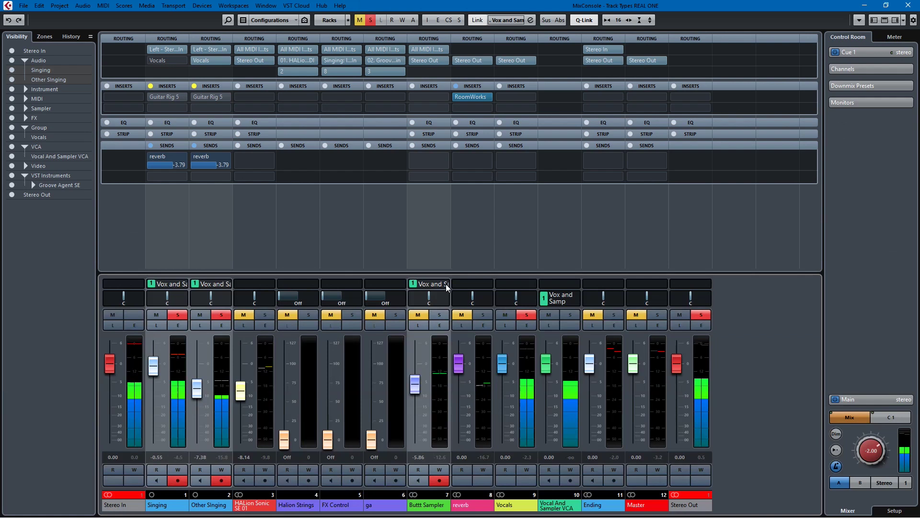
pyautogui.click(483, 315)
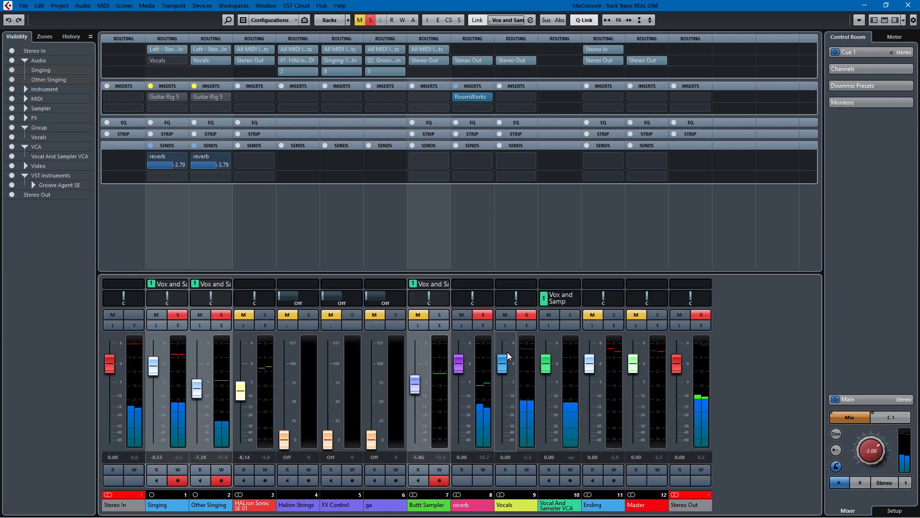
pyautogui.moveTo(507, 356); pyautogui.dragTo(505, 433)
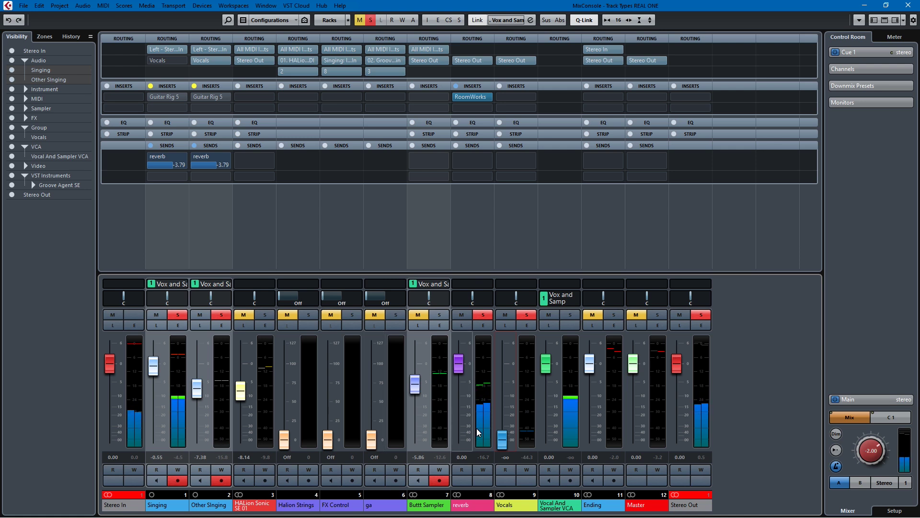
pyautogui.keyDown('ctrl'); pyautogui.click(502, 439); pyautogui.keyUp('ctrl')
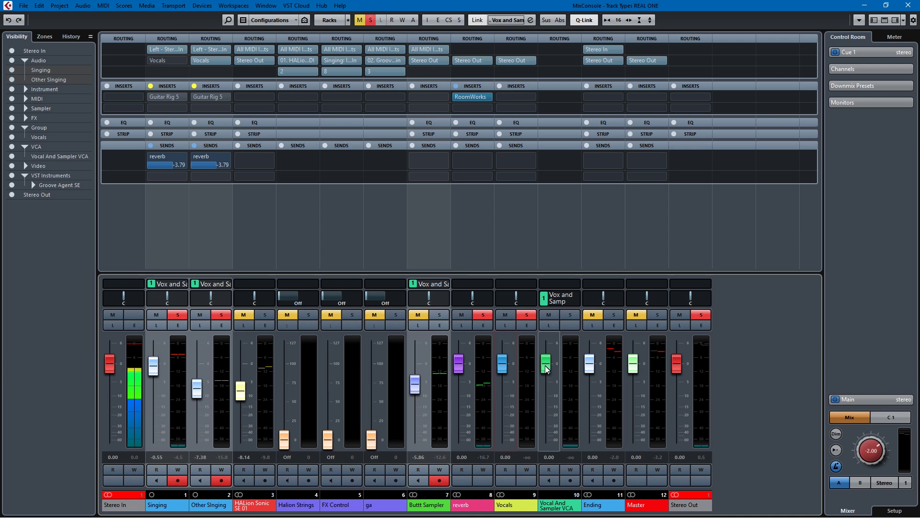
pyautogui.moveTo(547, 368); pyautogui.dragTo(554, 413)
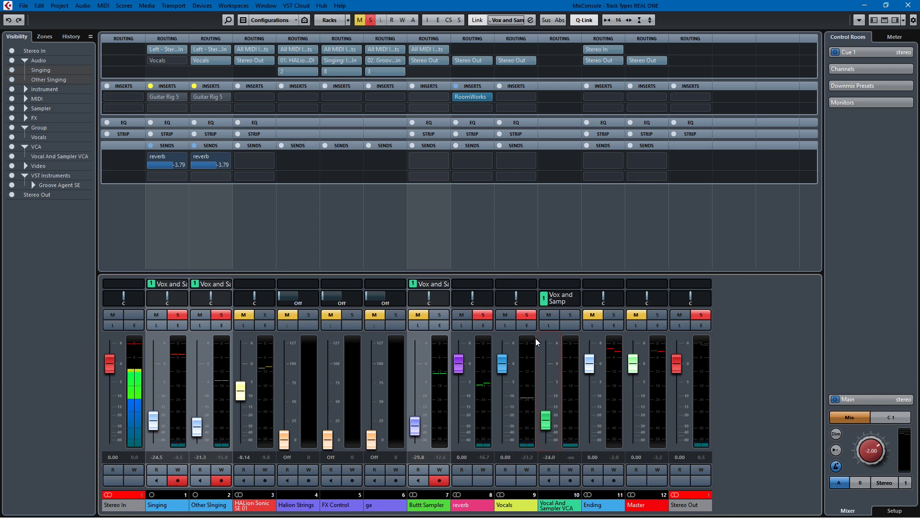
pyautogui.moveTo(545, 421); pyautogui.dragTo(550, 383)
pyautogui.keyDown('ctrl'); pyautogui.click(550, 383); pyautogui.keyUp('ctrl')
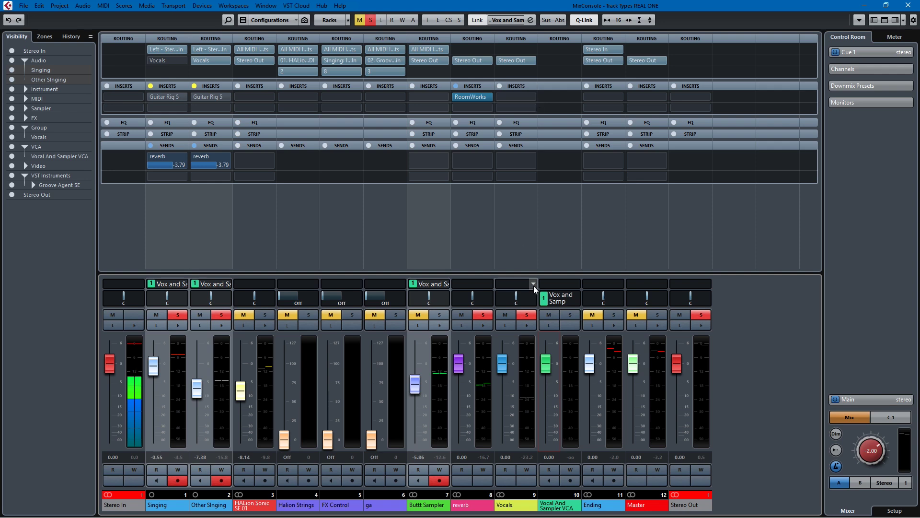
pyautogui.click(526, 325)
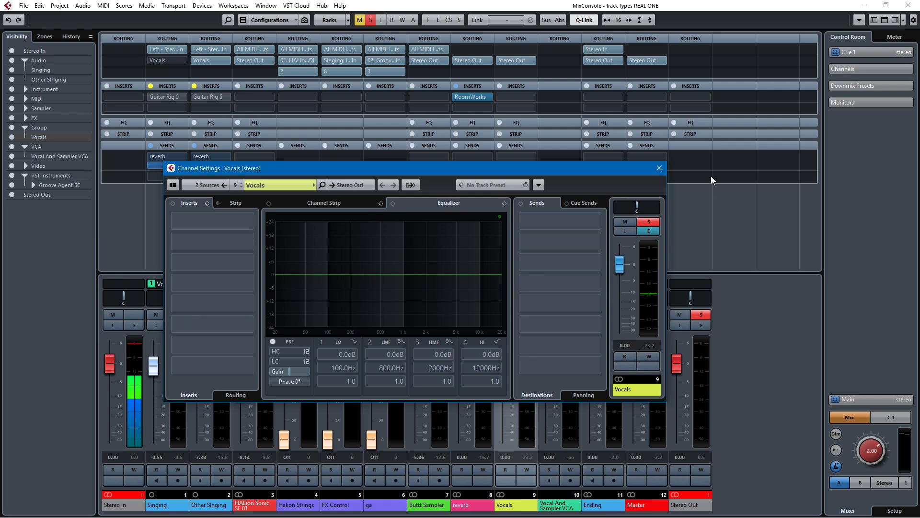
# Close the Vocals Channel Settings and select the Vocal And Sampler VCA channel
pyautogui.click(659, 167)
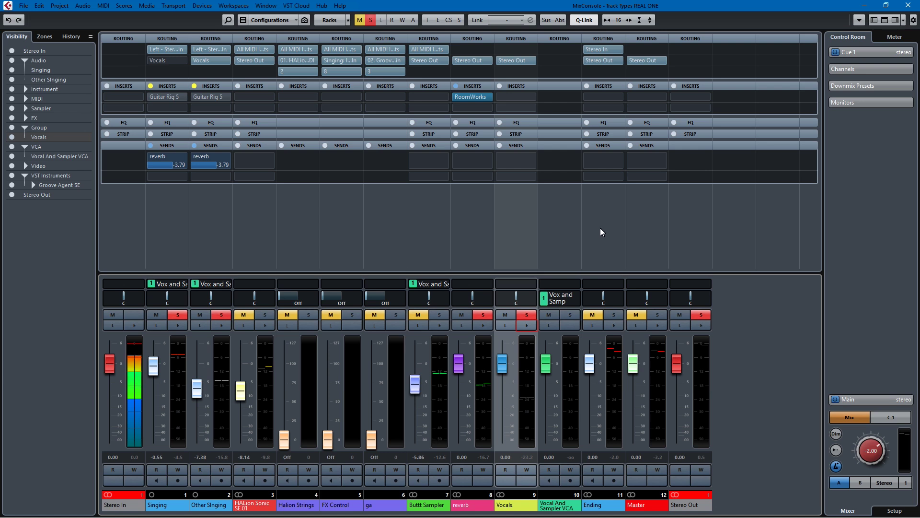
pyautogui.click(551, 245)
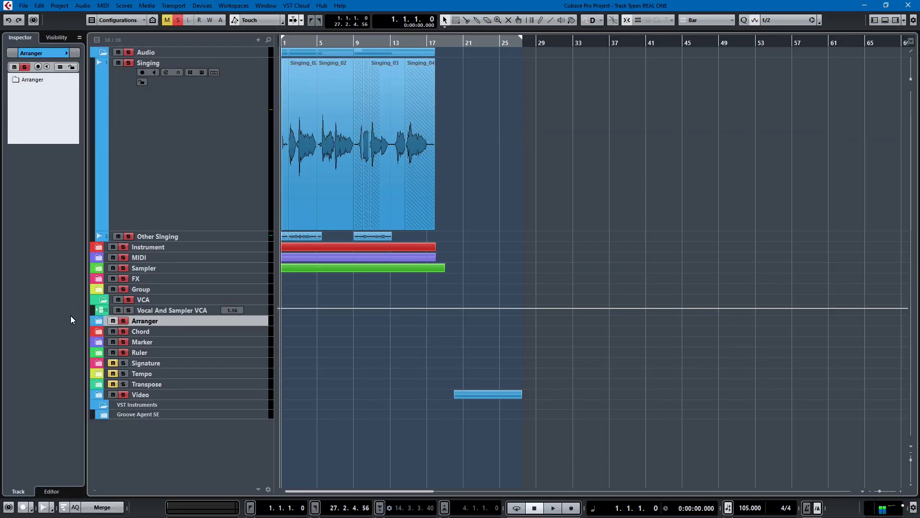
# Expand the Arranger folder, zoom in, and select the Arranger track and event C
pyautogui.click(99, 321)
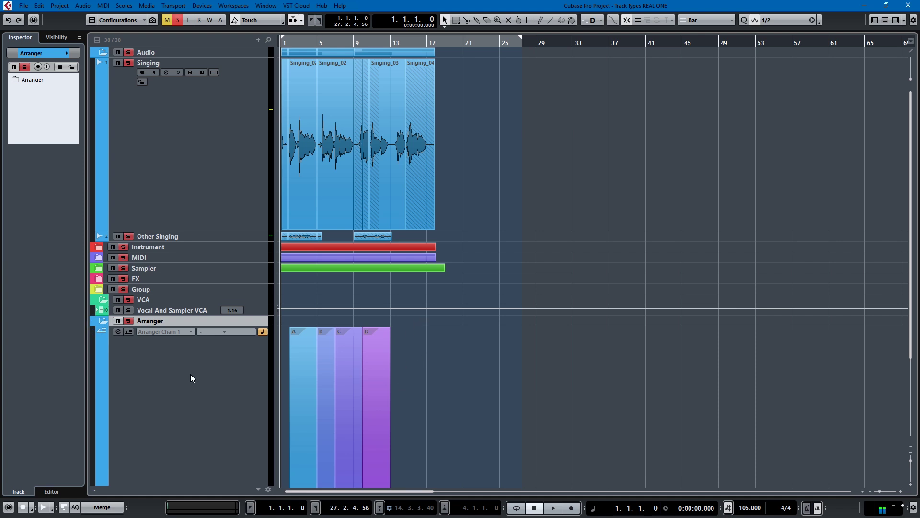
pyautogui.scroll(-3, 190, 373)
pyautogui.press('h')
pyautogui.press('h')
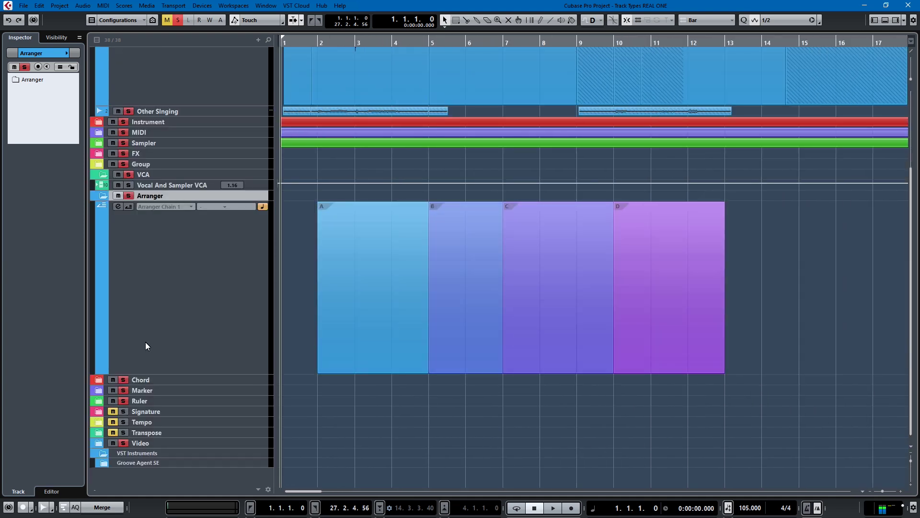
pyautogui.click(170, 304)
pyautogui.click(521, 317)
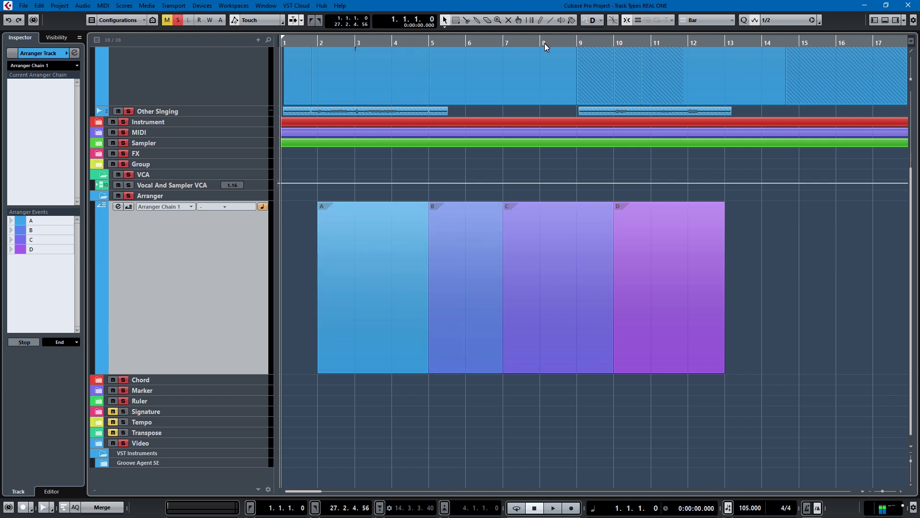
# Create a new, longer arranger event E after D, then play from the first audio event
pyautogui.press('g')
pyautogui.press('g')
pyautogui.doubleClick(448, 270)
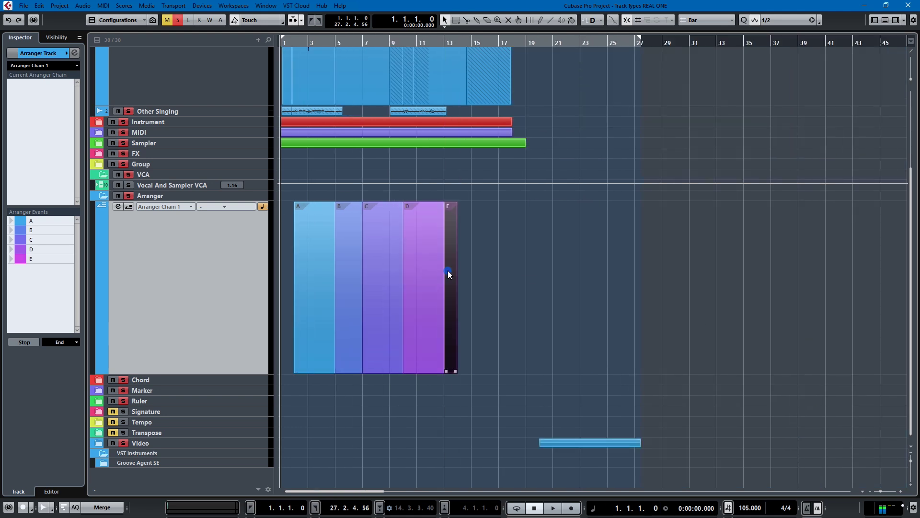
pyautogui.moveTo(455, 370); pyautogui.dragTo(512, 371)
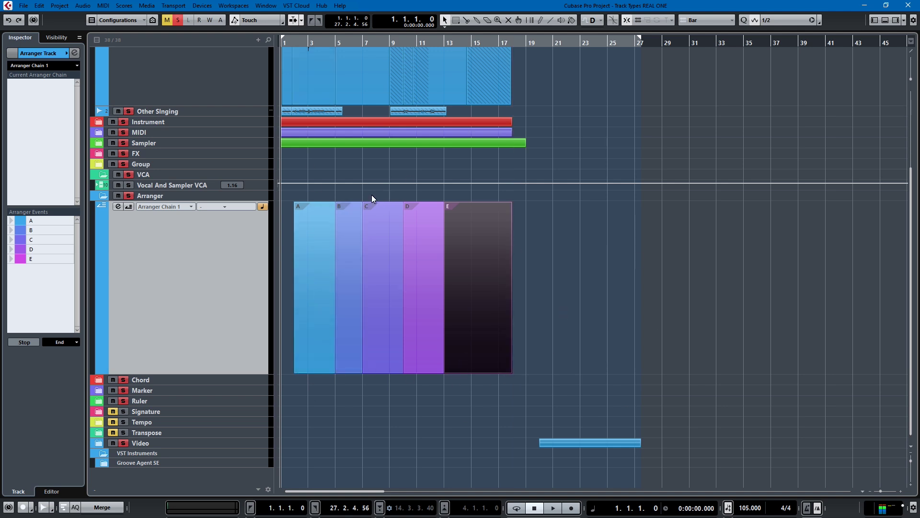
pyautogui.click(295, 57)
pyautogui.press('space')
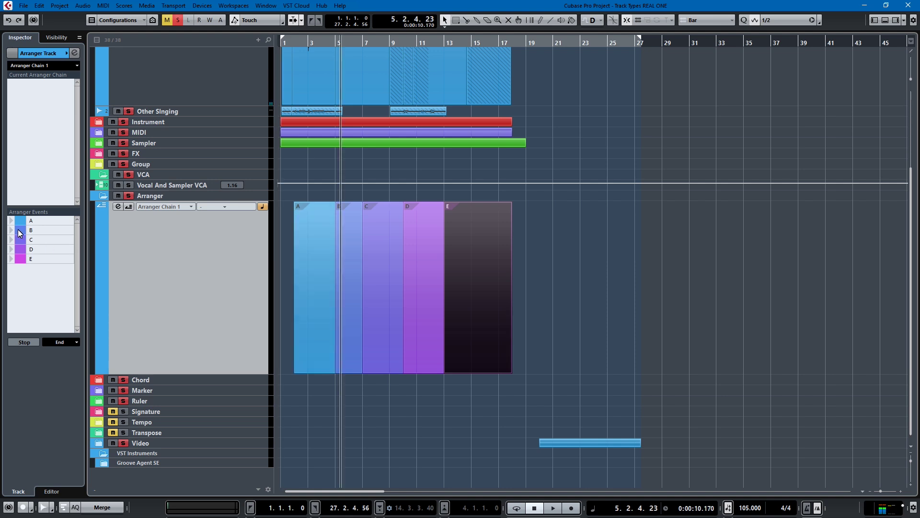
# Build the arranger chain from events B, D, C, A and E in that order
pyautogui.moveTo(18, 229); pyautogui.dragTo(34, 106)
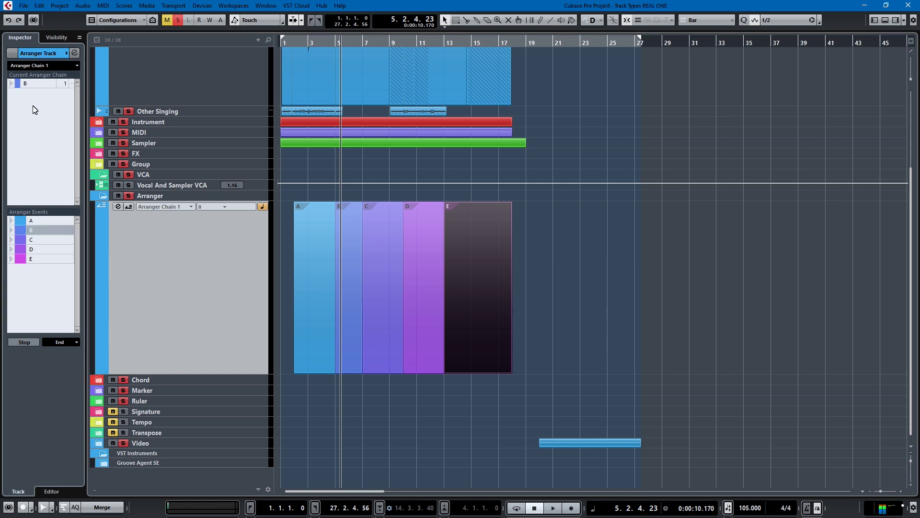
pyautogui.click(349, 232)
pyautogui.press('space')
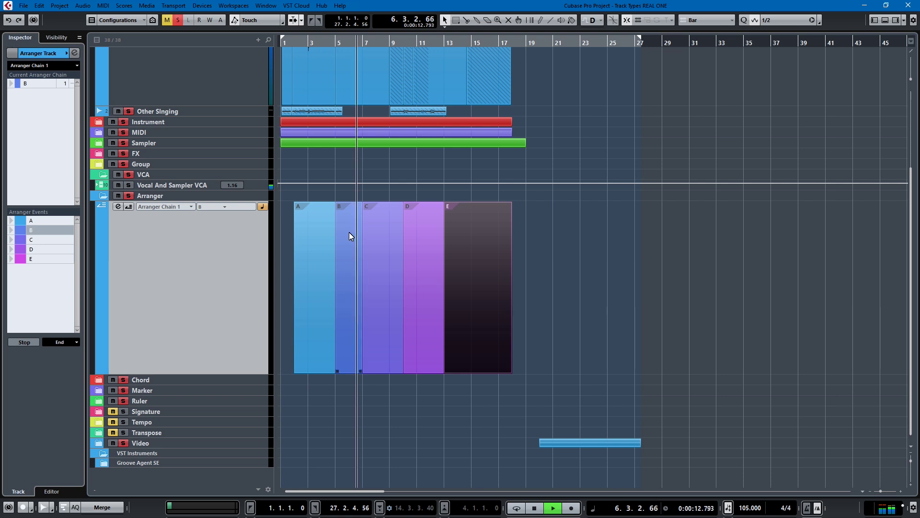
pyautogui.press('space')
pyautogui.click(44, 250)
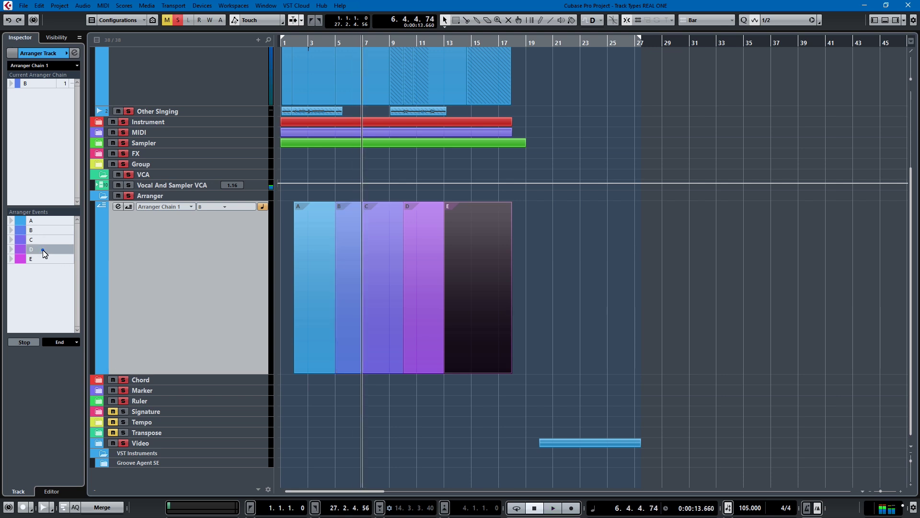
pyautogui.moveTo(44, 253); pyautogui.dragTo(40, 139)
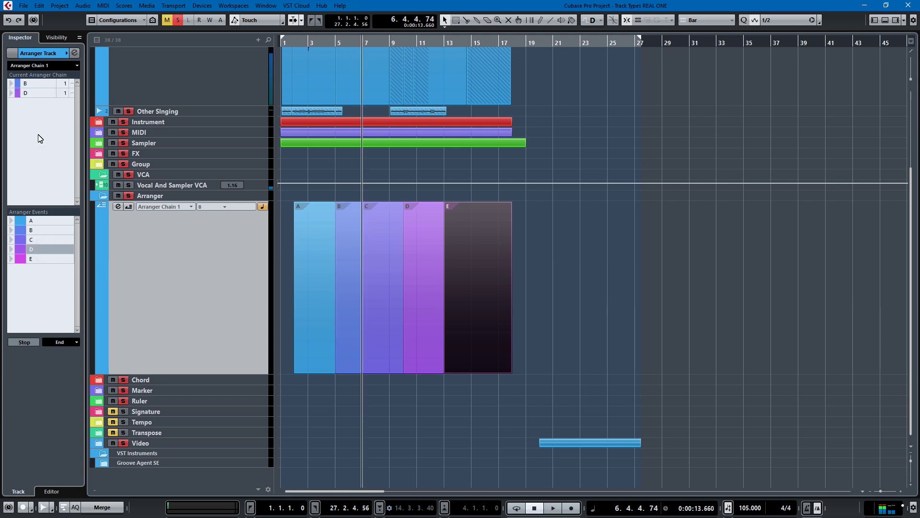
pyautogui.doubleClick(40, 240)
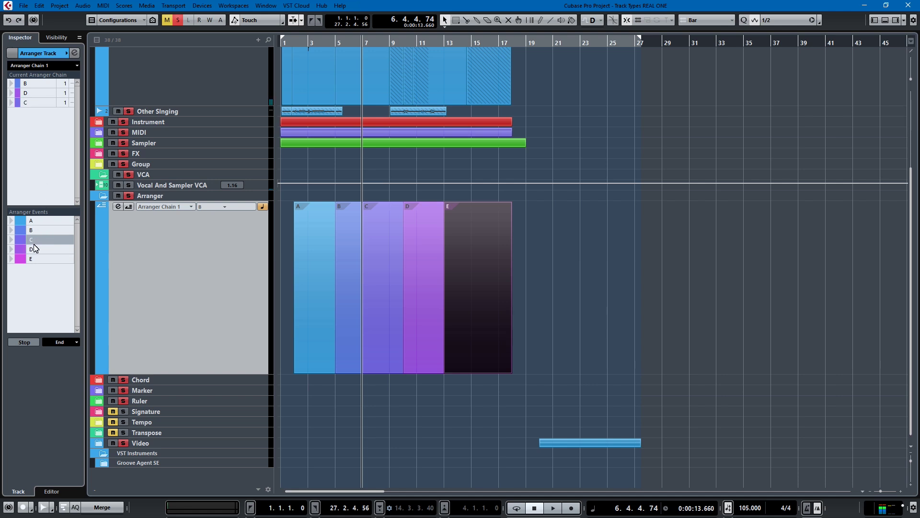
pyautogui.moveTo(41, 224); pyautogui.dragTo(40, 143)
pyautogui.moveTo(25, 261); pyautogui.dragTo(26, 162)
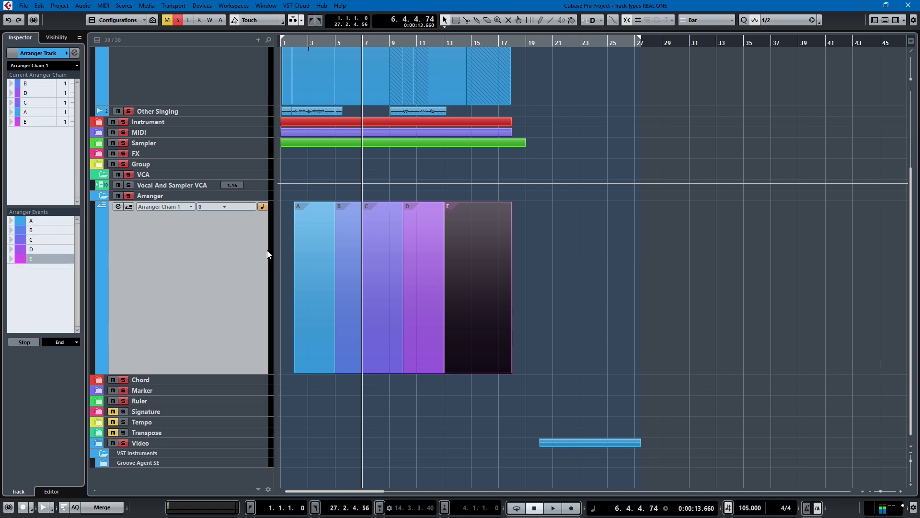
pyautogui.press('space')
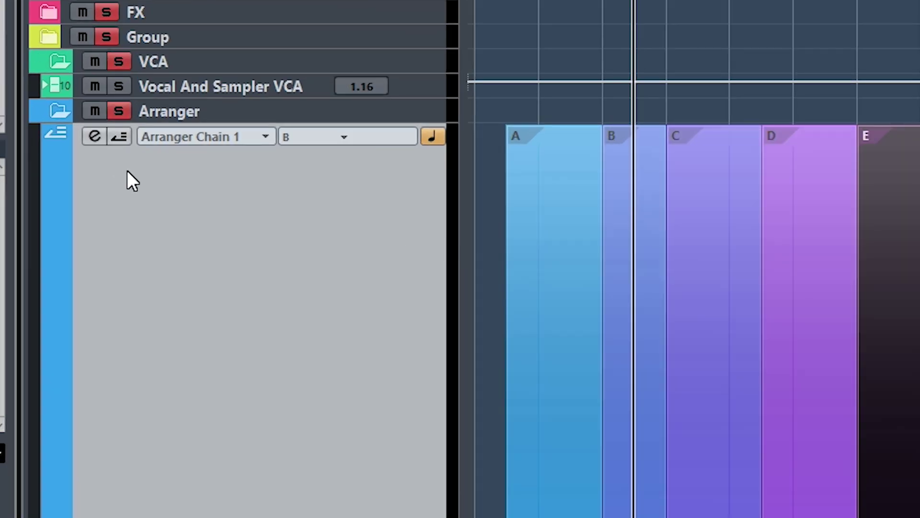
# Turn on arranger mode and play through the chain, then stop and deselect the events
pyautogui.click(127, 137)
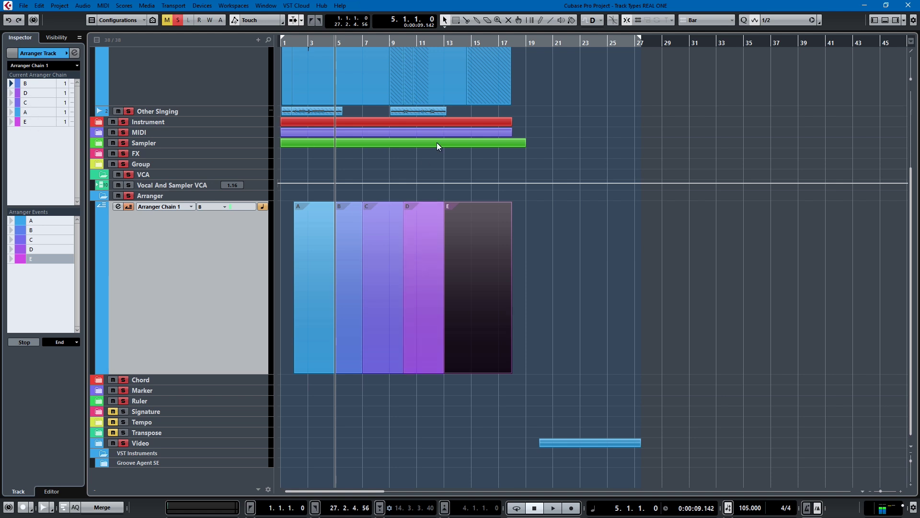
pyautogui.scroll(4, 402, 309)
pyautogui.hscroll(-3, 416, 299)
pyautogui.scroll(-2, 419, 295)
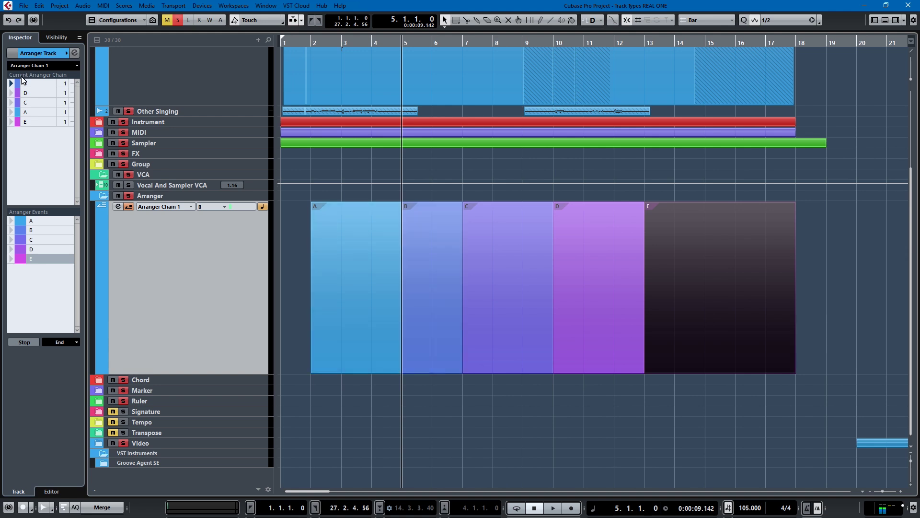
pyautogui.click(581, 315)
pyautogui.press('space')
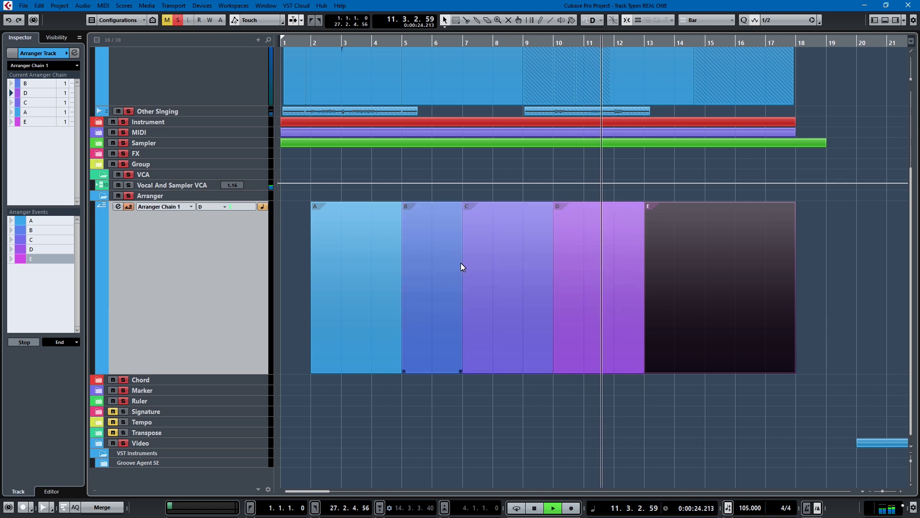
pyautogui.click(484, 263)
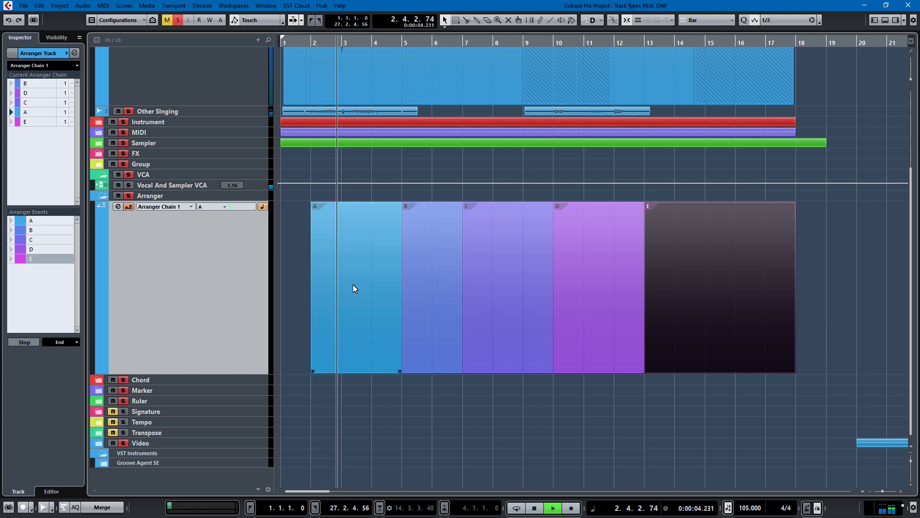
pyautogui.press('space')
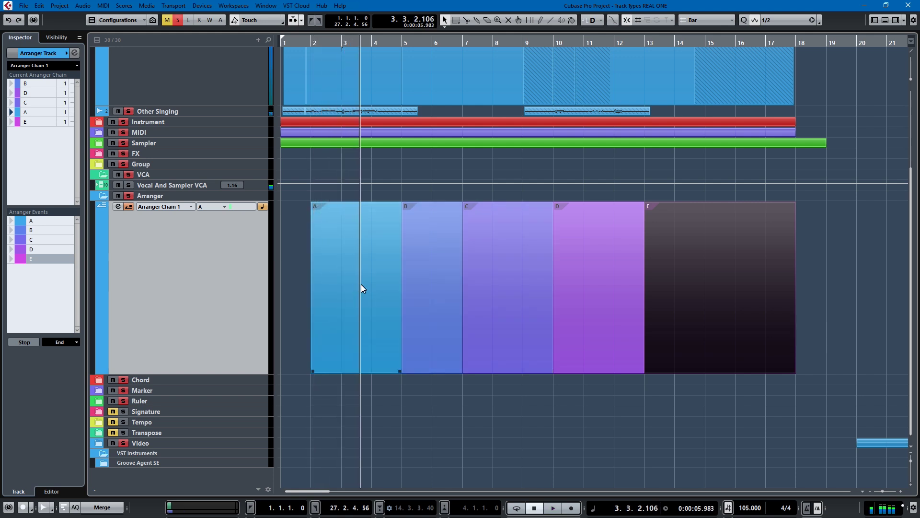
pyautogui.click(442, 326)
pyautogui.click(124, 252)
# Close the Arranger Editor and collapse the Arranger track folder
pyautogui.click(123, 209)
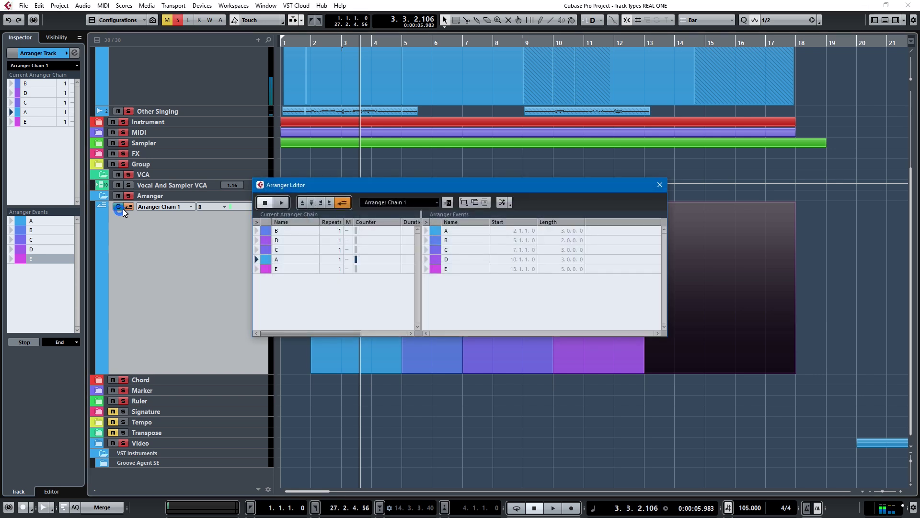
pyautogui.click(122, 208)
pyautogui.click(132, 208)
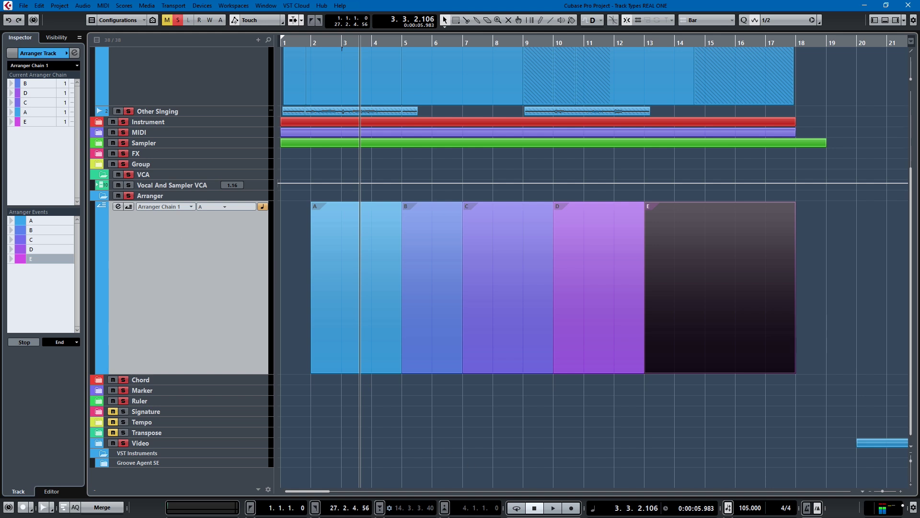
pyautogui.click(108, 192)
# Expand the Chord folder and show the Singing track's Chords section in the Inspector
pyautogui.click(99, 333)
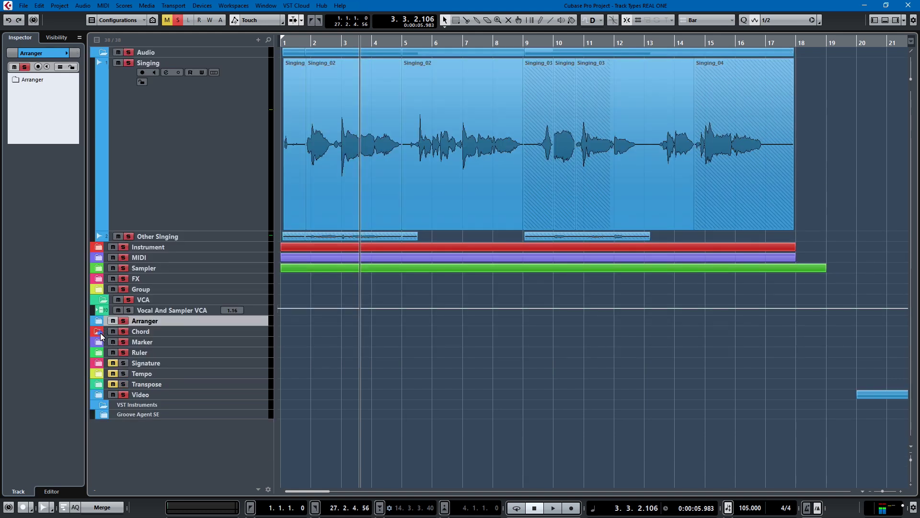
pyautogui.scroll(-3, 394, 362)
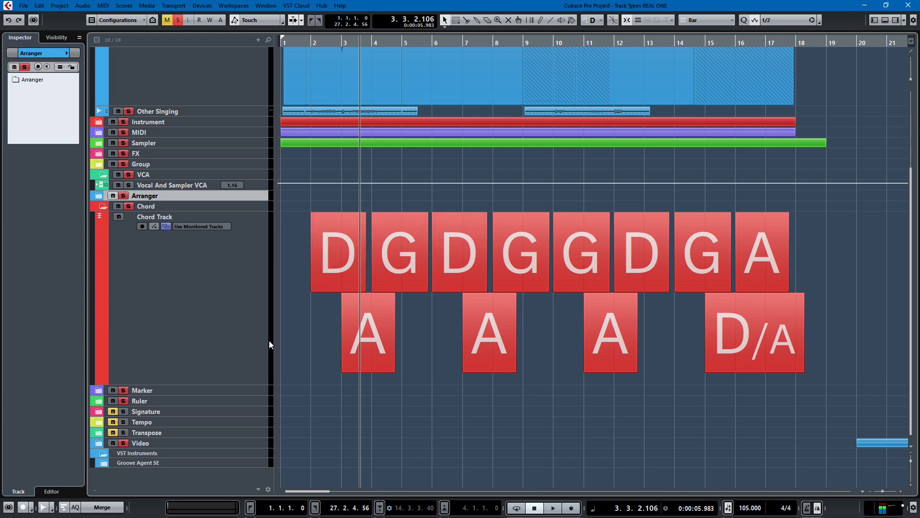
pyautogui.scroll(3, 424, 265)
pyautogui.click(142, 151)
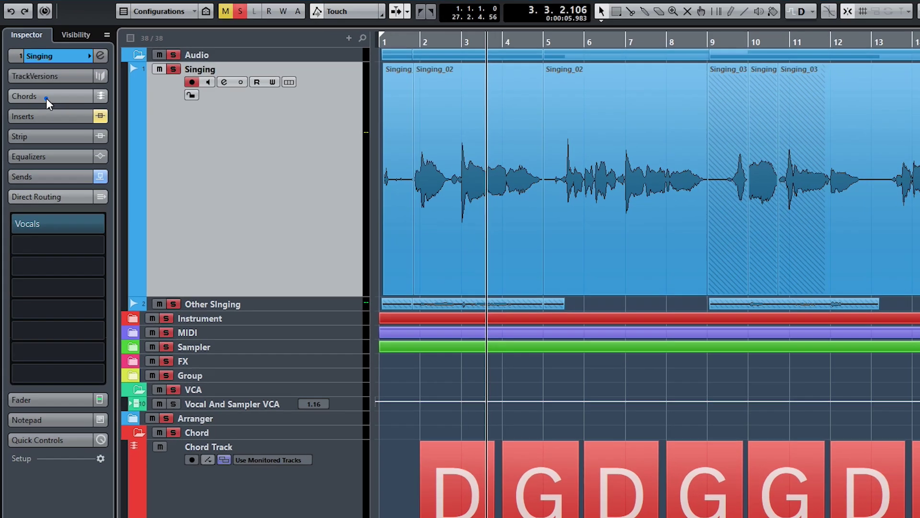
pyautogui.click(34, 83)
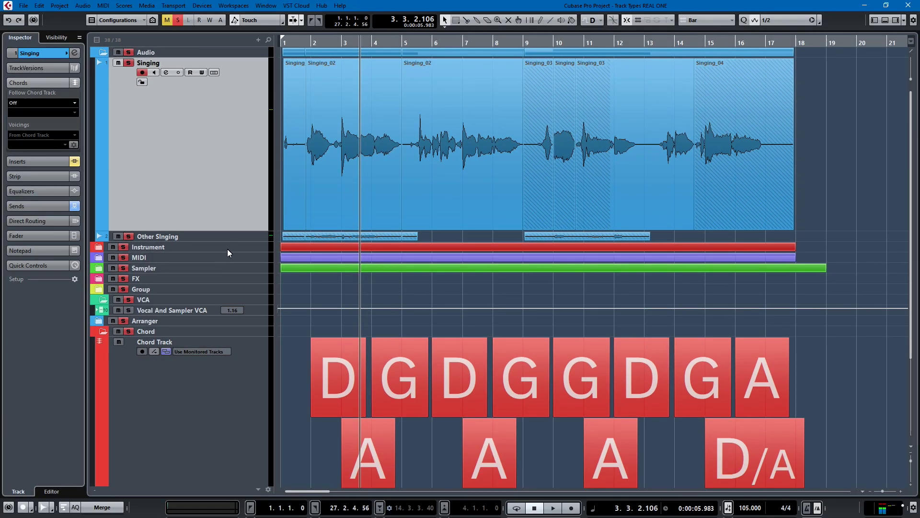
# Show the HALion Sonic SE 01 track's chord options, then collapse the Instrument and Chord folders
pyautogui.click(227, 248)
pyautogui.click(99, 248)
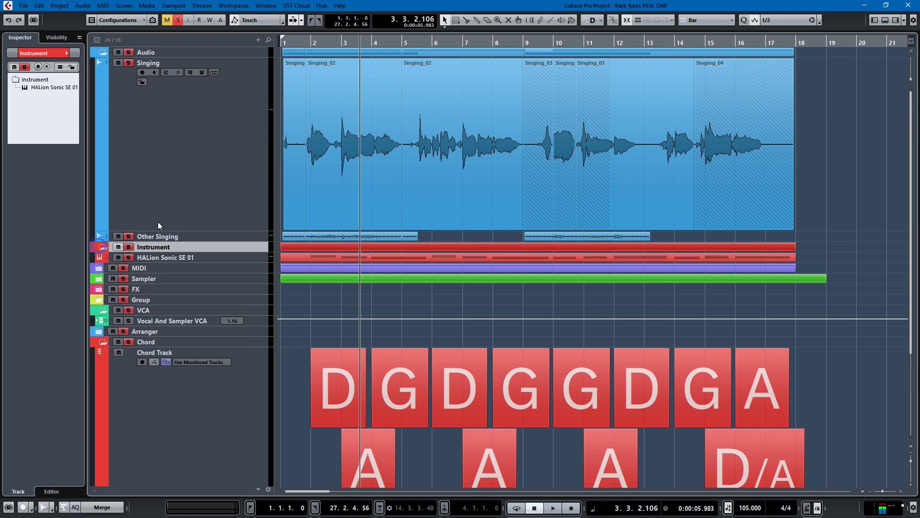
pyautogui.click(232, 259)
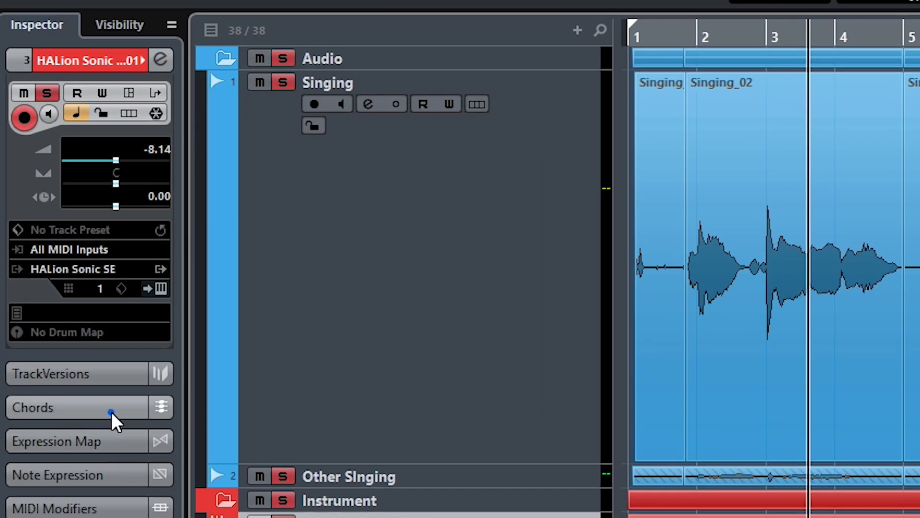
pyautogui.click(76, 292)
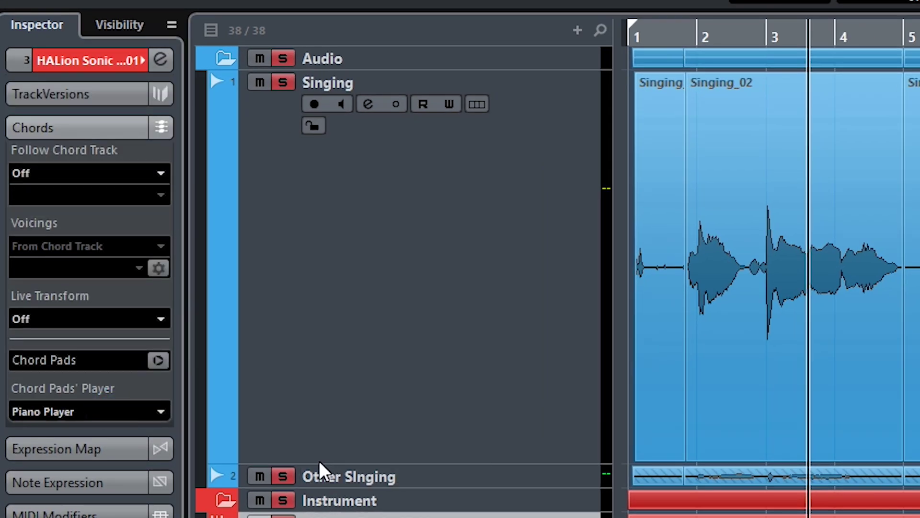
pyautogui.scroll(-5, 322, 410)
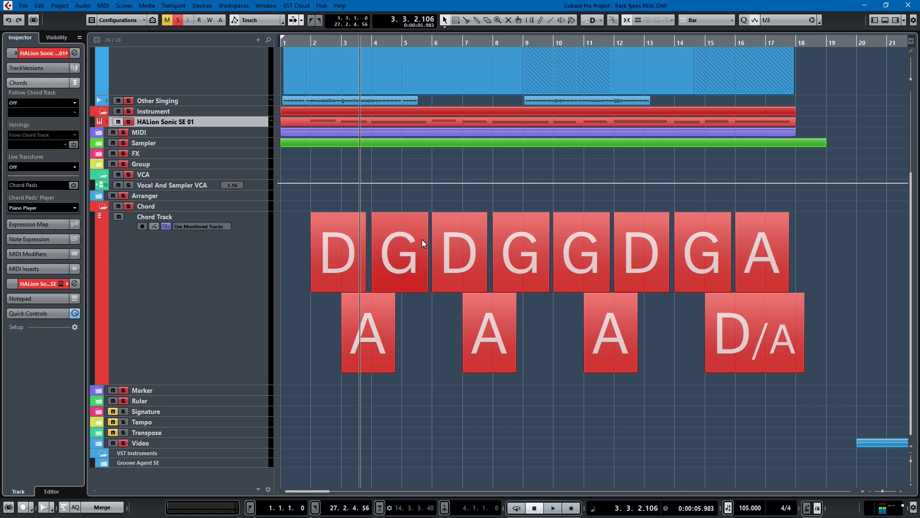
pyautogui.click(103, 112)
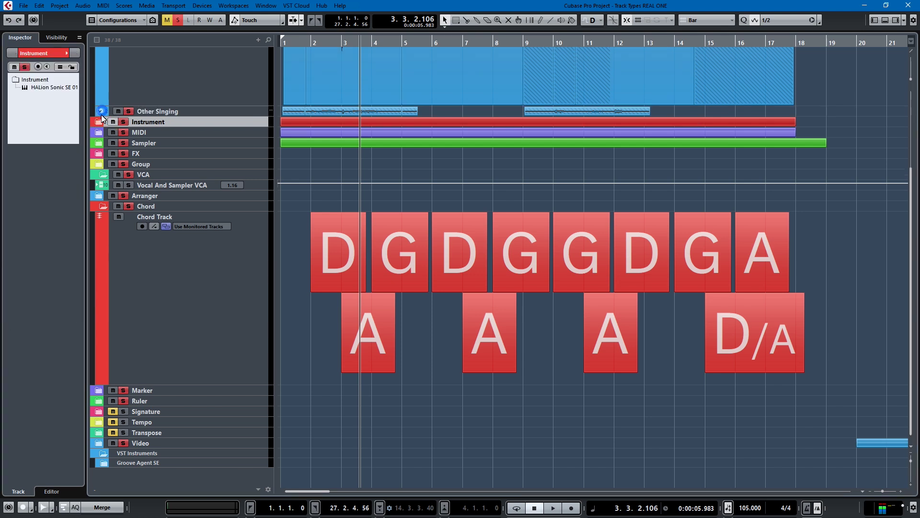
pyautogui.click(103, 206)
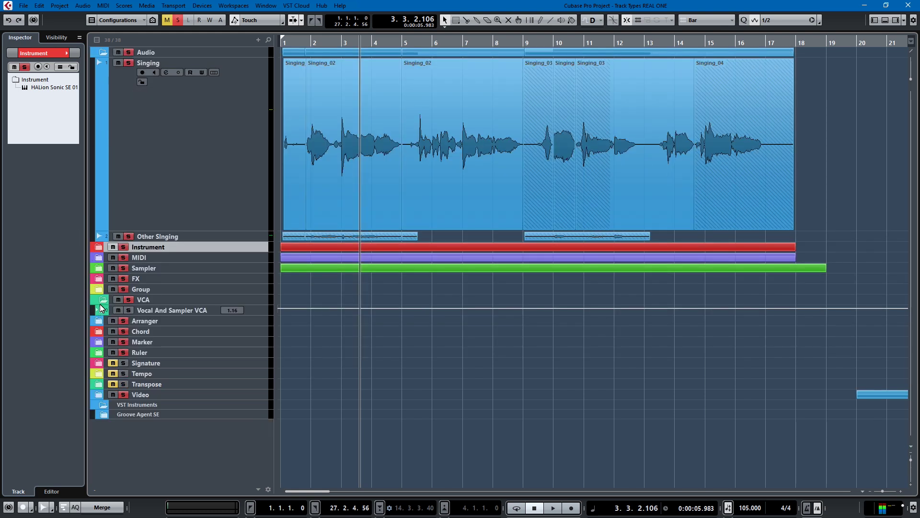
# Expand the Marker folder, make the Markers track taller, and step through markers 1 to 4
pyautogui.click(98, 342)
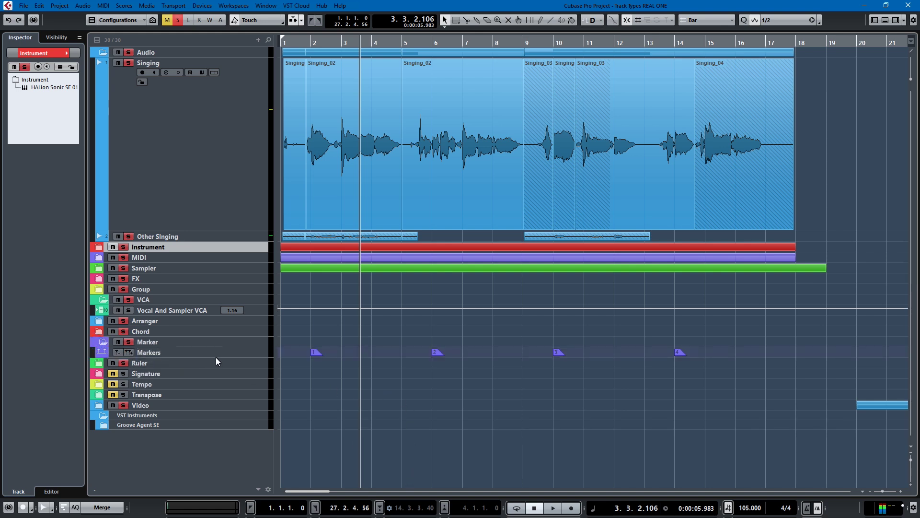
pyautogui.moveTo(216, 358); pyautogui.dragTo(214, 393)
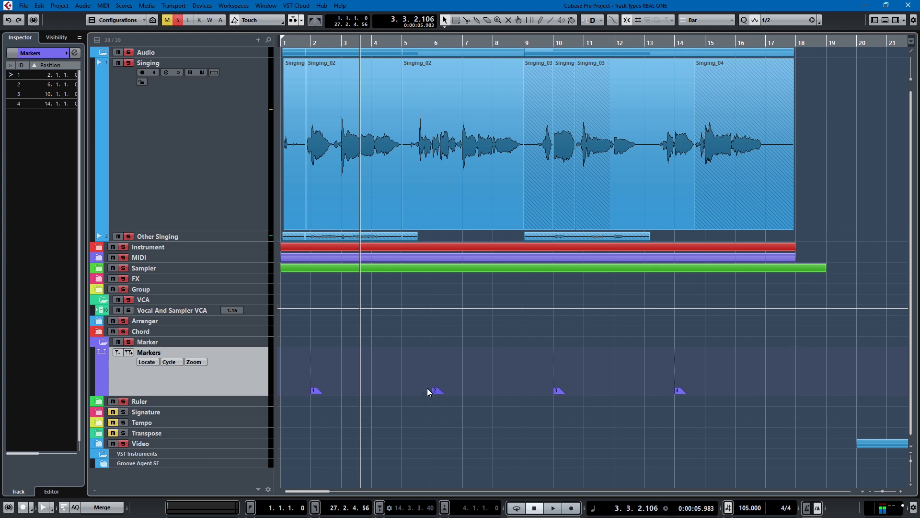
pyautogui.click(117, 352)
pyautogui.hotkey('ctrl', 'z')
pyautogui.click(145, 362)
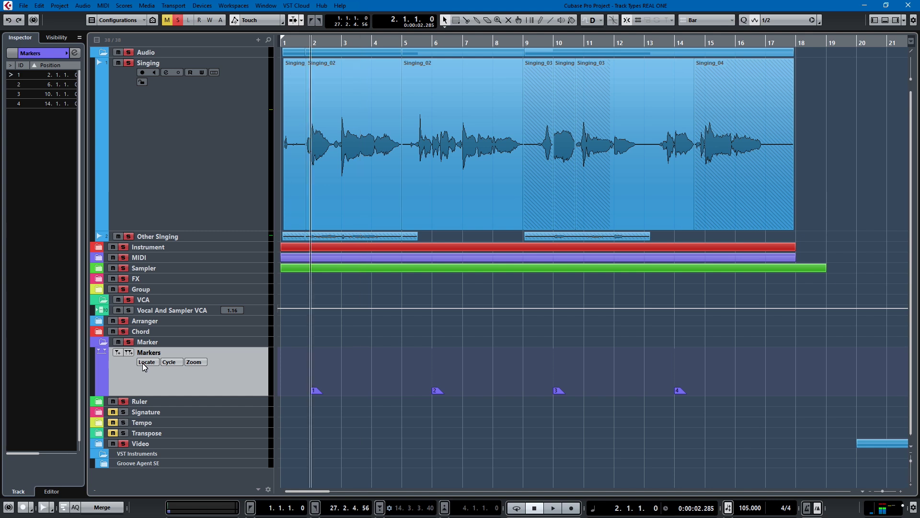
pyautogui.hotkey('shift', 'n')
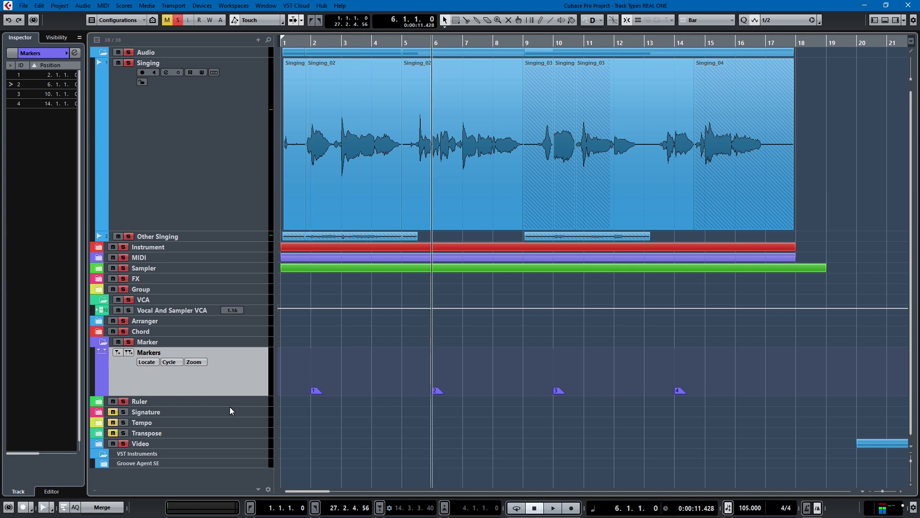
pyautogui.hotkey('shift', 'n')
pyautogui.hotkey('shift', 'n')
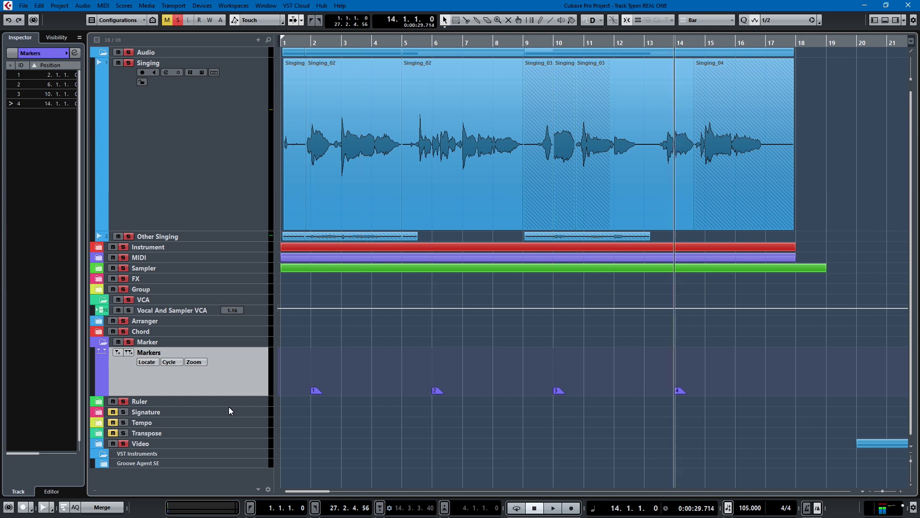
# Add marker 5 at bar 20, then step the playhead back through the markers
pyautogui.click(860, 44)
pyautogui.click(118, 352)
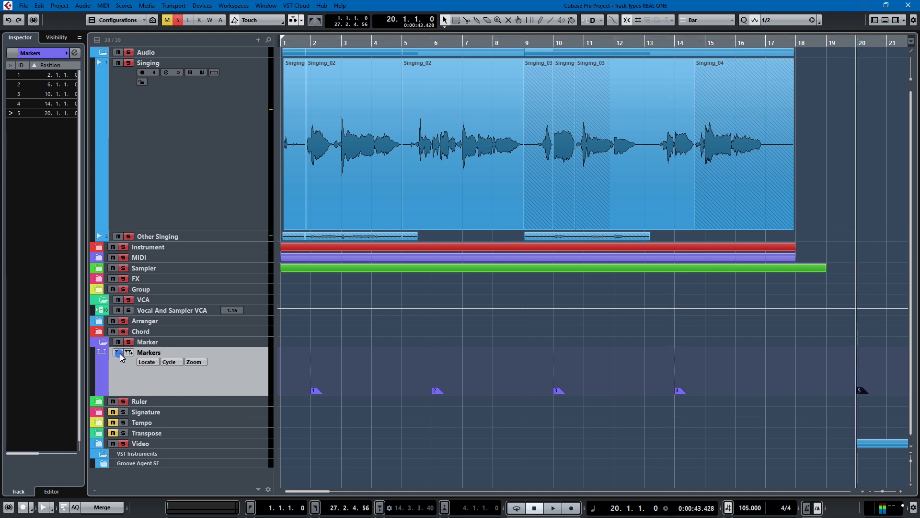
pyautogui.press('1')
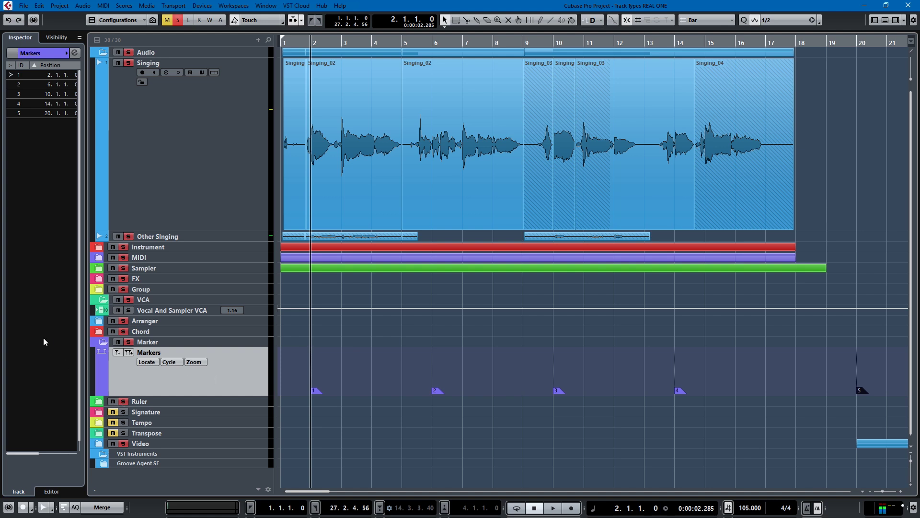
pyautogui.doubleClick(194, 344)
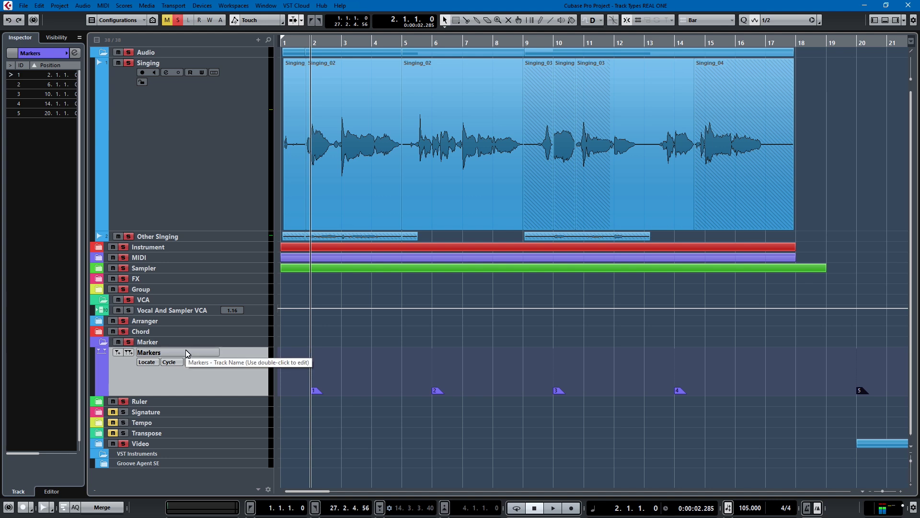
pyautogui.hotkey('shift', 'n')
pyautogui.hotkey('shift', 'n')
pyautogui.hotkey('shift', 'n')
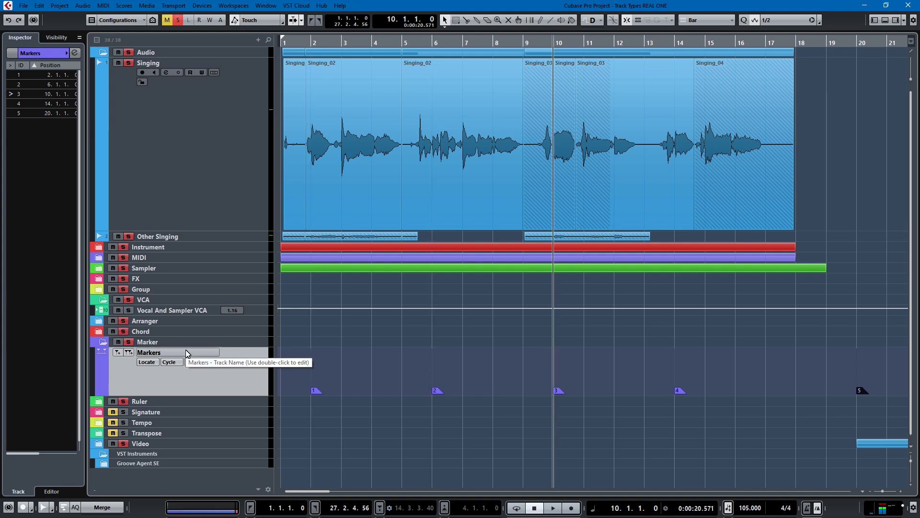
pyautogui.click(100, 331)
# Collapse the Chord and Marker folders and expand the Ruler folder
pyautogui.click(102, 331)
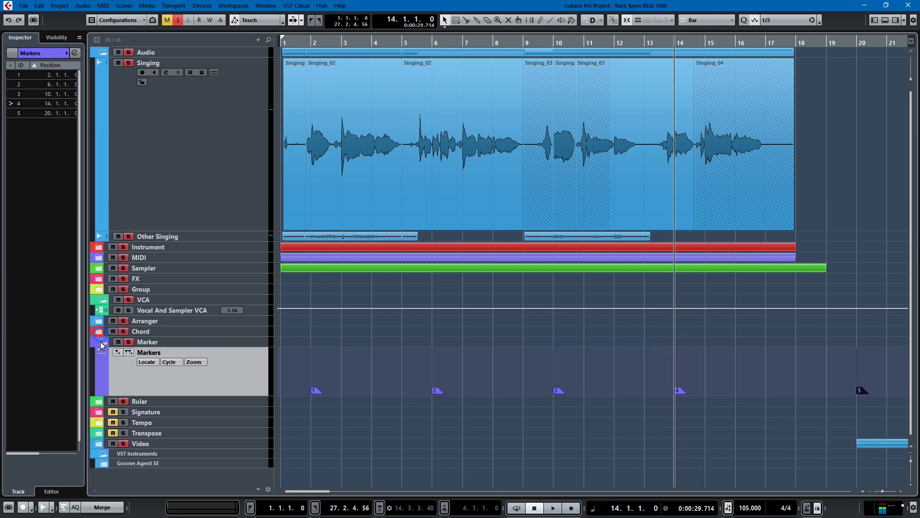
pyautogui.click(99, 342)
pyautogui.click(99, 355)
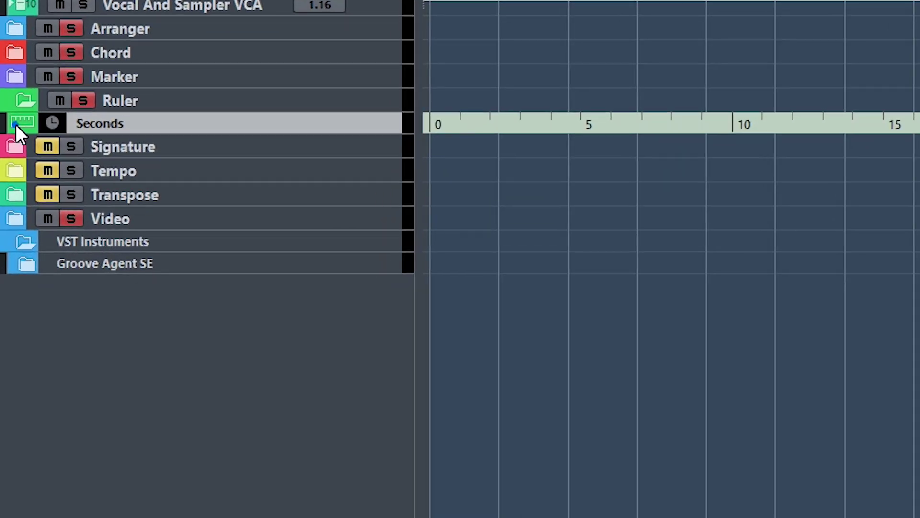
# Cycle the ruler display through Timecode, Bars+Beats and Samples, ending on 60 fps (User)
pyautogui.click(50, 123)
pyautogui.click(91, 193)
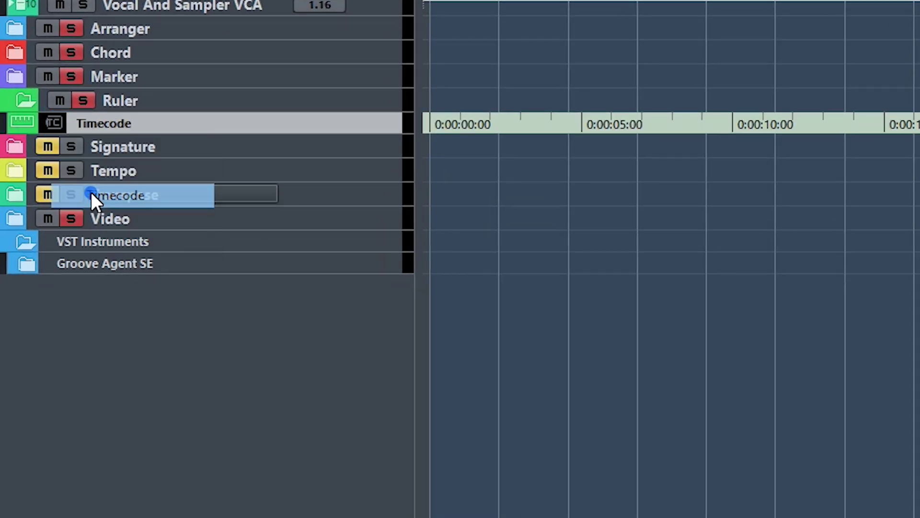
pyautogui.click(59, 125)
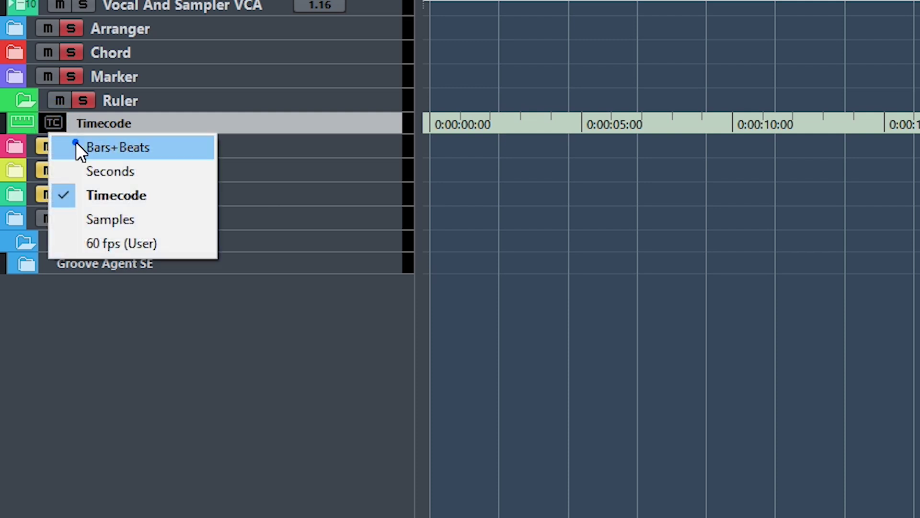
pyautogui.click(77, 146)
pyautogui.click(50, 123)
pyautogui.click(69, 221)
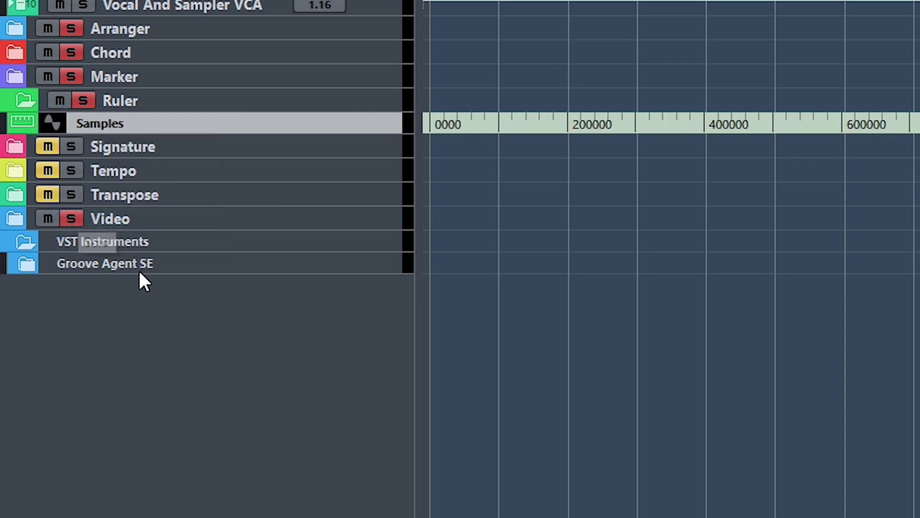
pyautogui.click(59, 120)
pyautogui.click(89, 243)
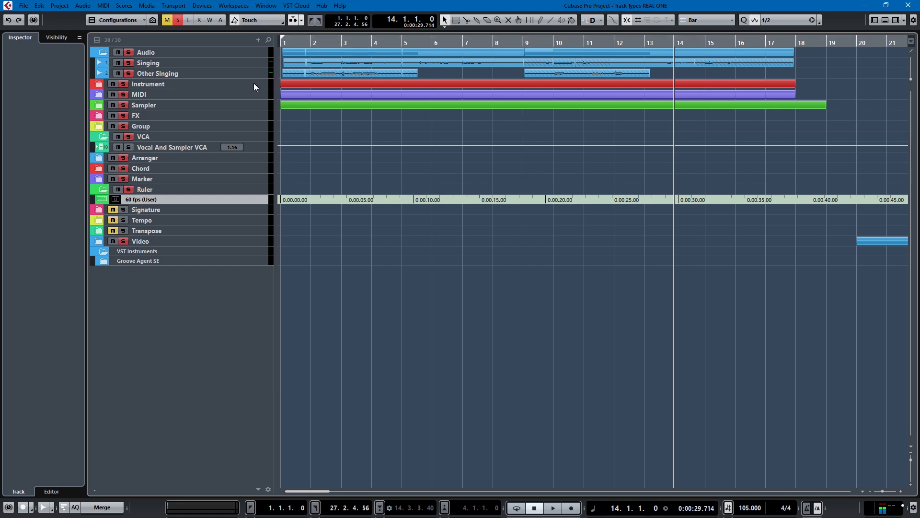
# Collapse the Ruler folder, expand the Signature folder, and add a 3/4 signature at bar 18
pyautogui.click(104, 191)
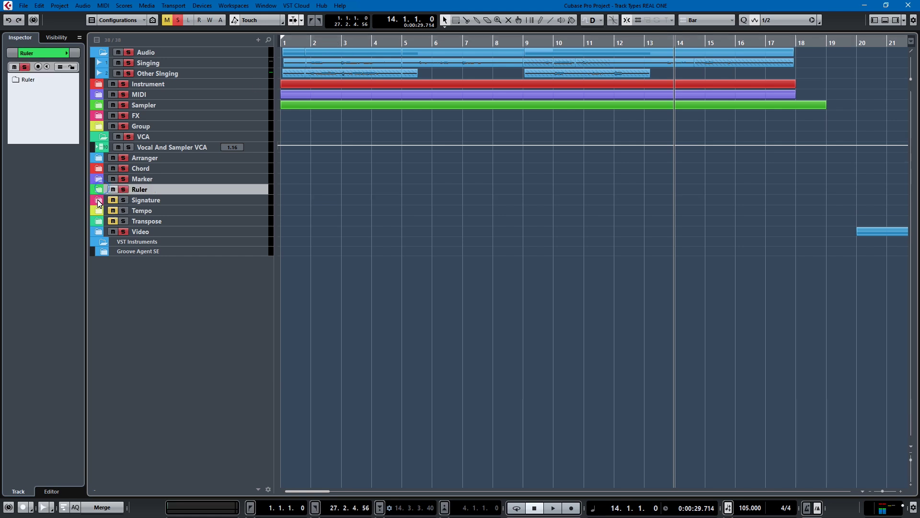
pyautogui.click(100, 200)
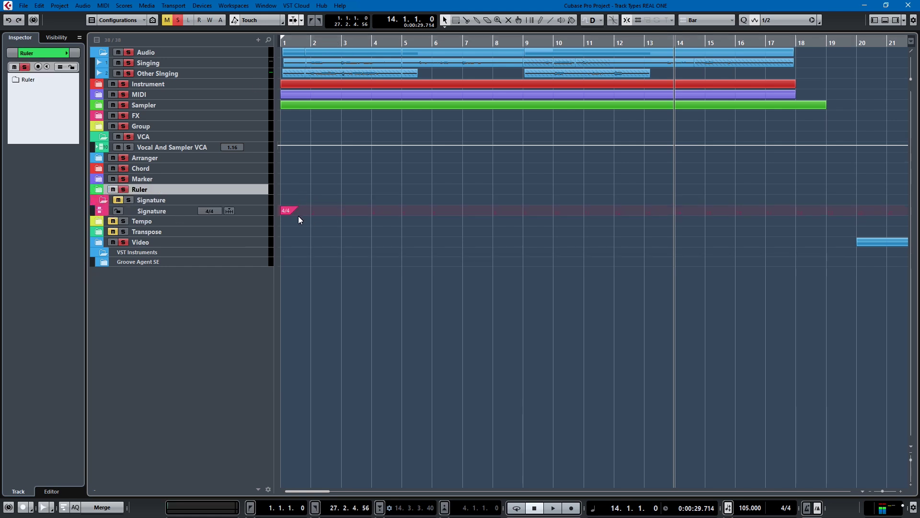
pyautogui.keyDown('alt'); pyautogui.click(826, 214); pyautogui.keyUp('alt')
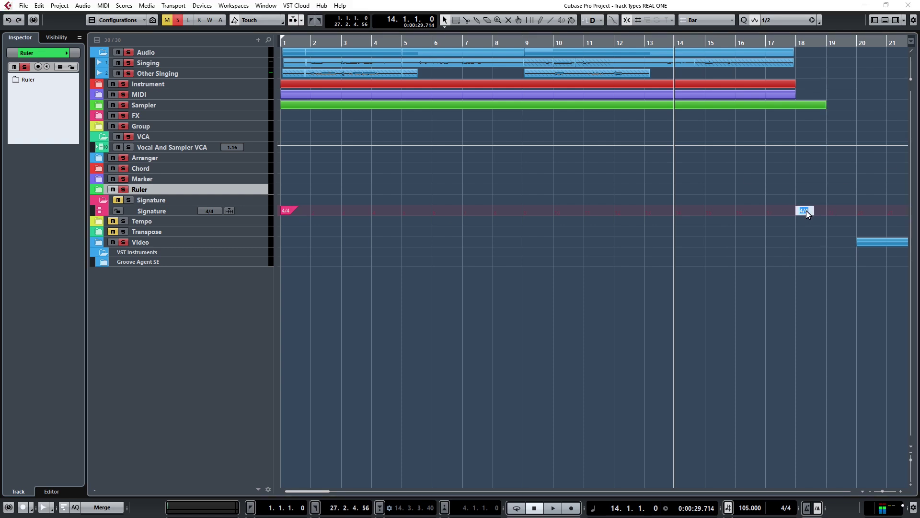
pyautogui.write('3/4')
pyautogui.press('Return')
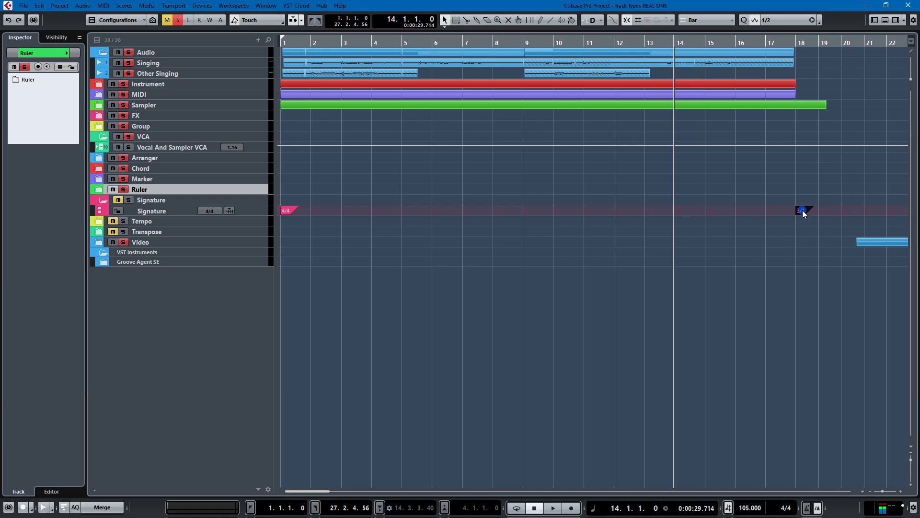
# Change the bar-18 time signature to 7/8, then to 13/16
pyautogui.doubleClick(802, 210)
pyautogui.write('7/8')
pyautogui.press('Return')
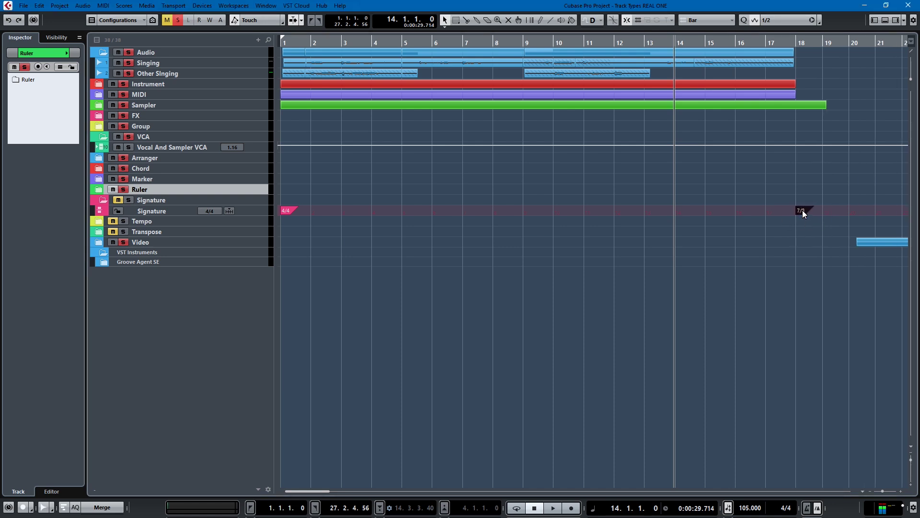
pyautogui.doubleClick(803, 210)
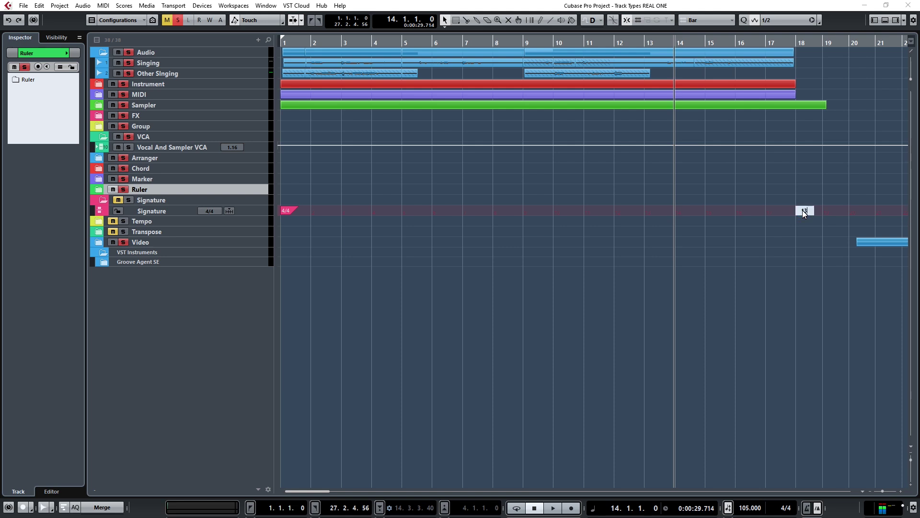
pyautogui.write('13/16')
pyautogui.press('Return')
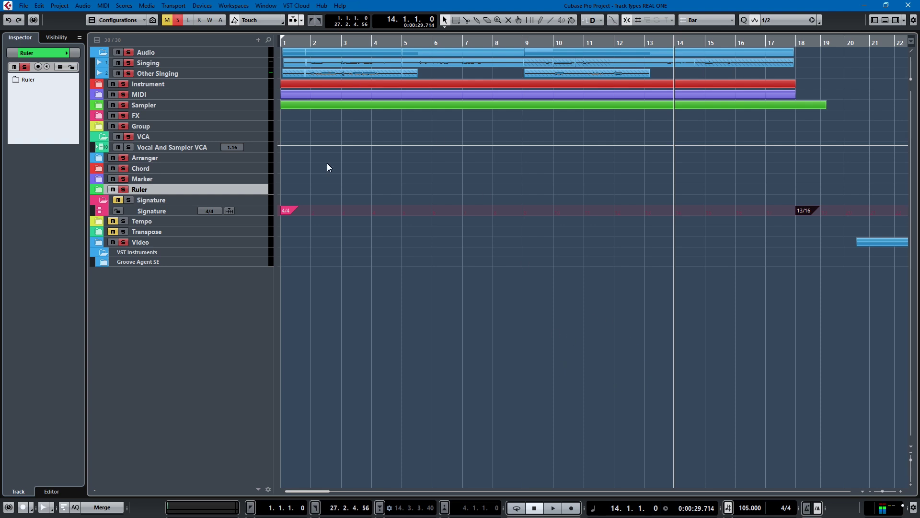
pyautogui.click(100, 222)
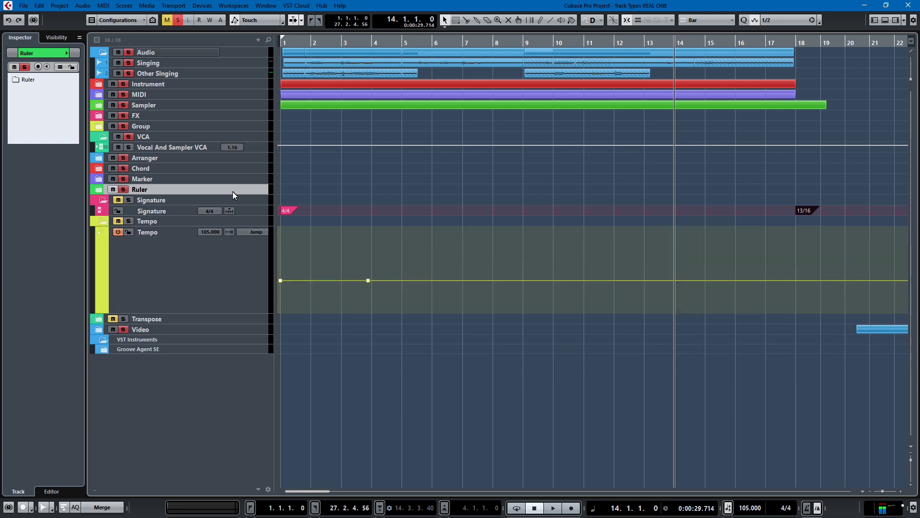
# Switch the Tempo track to the Ramp tempo type and move its second tempo point to bar 4
pyautogui.click(191, 267)
pyautogui.click(242, 232)
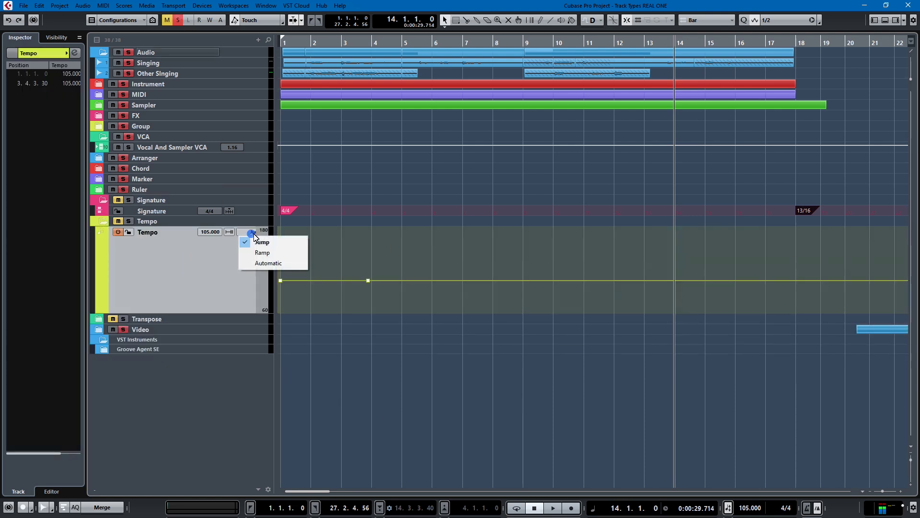
pyautogui.click(255, 255)
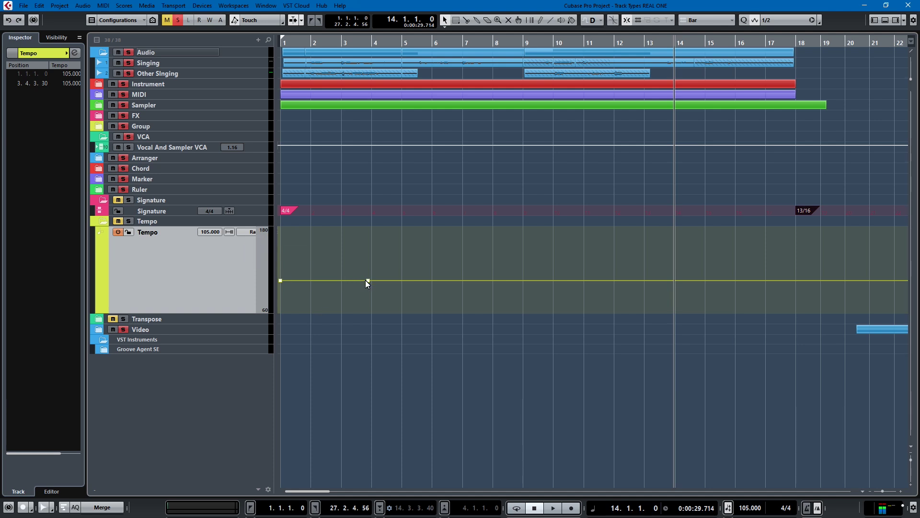
pyautogui.moveTo(367, 280); pyautogui.dragTo(368, 282)
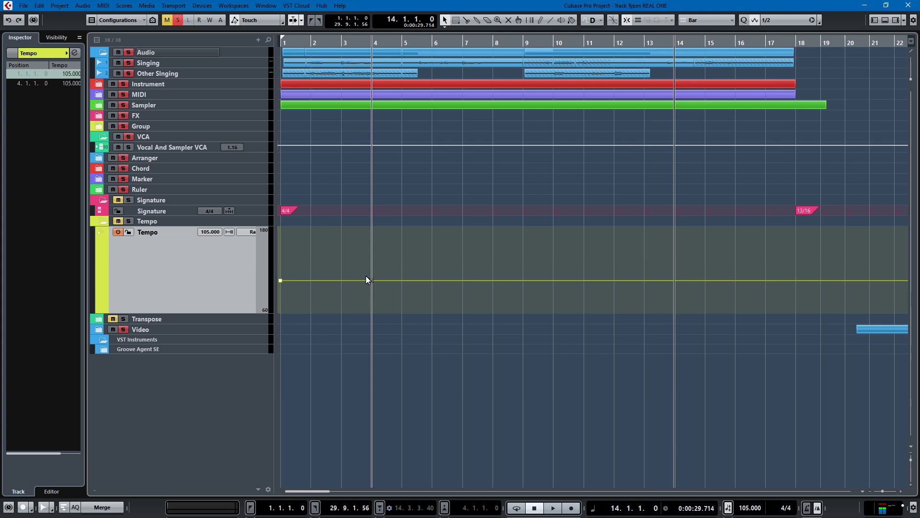
# Audition a 147 BPM tempo point at bar 3 from the project start, then undo it
pyautogui.click(367, 281)
pyautogui.moveTo(341, 280); pyautogui.dragTo(342, 250)
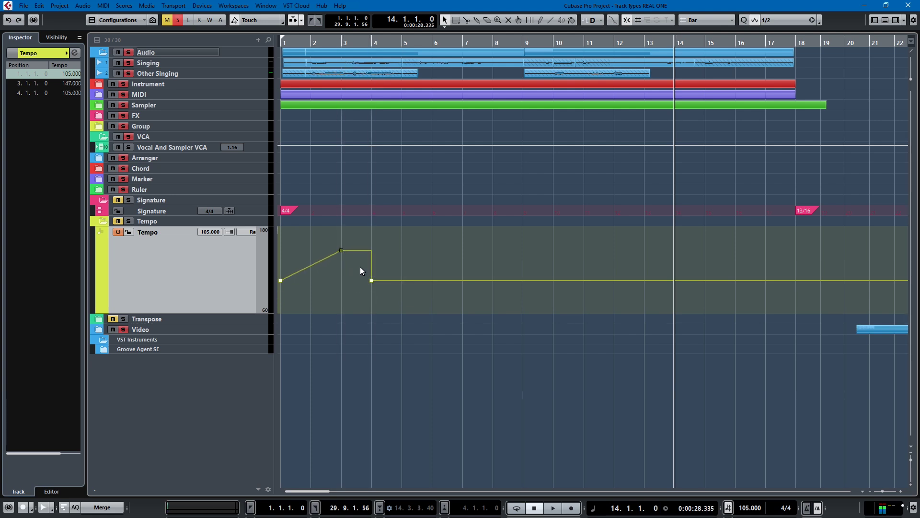
pyautogui.press('Home')
pyautogui.press('space')
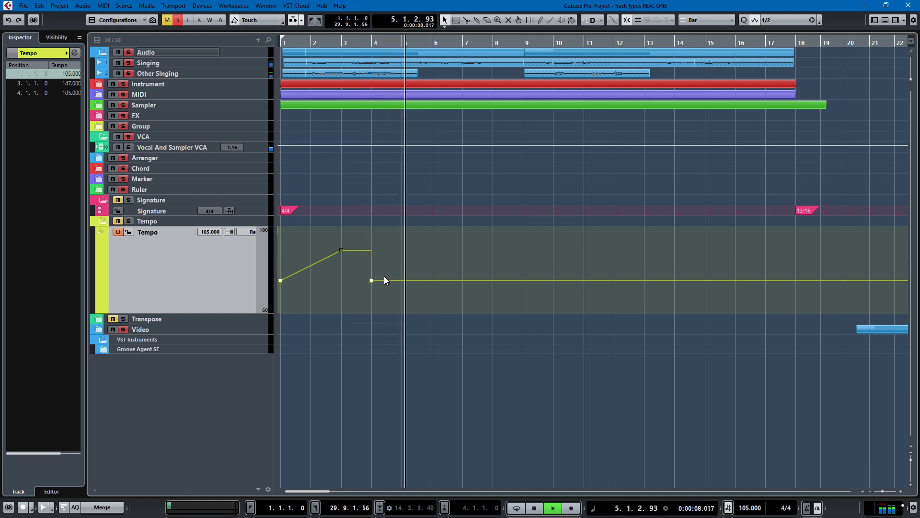
pyautogui.press('space')
pyautogui.hotkey('ctrl', 'z')
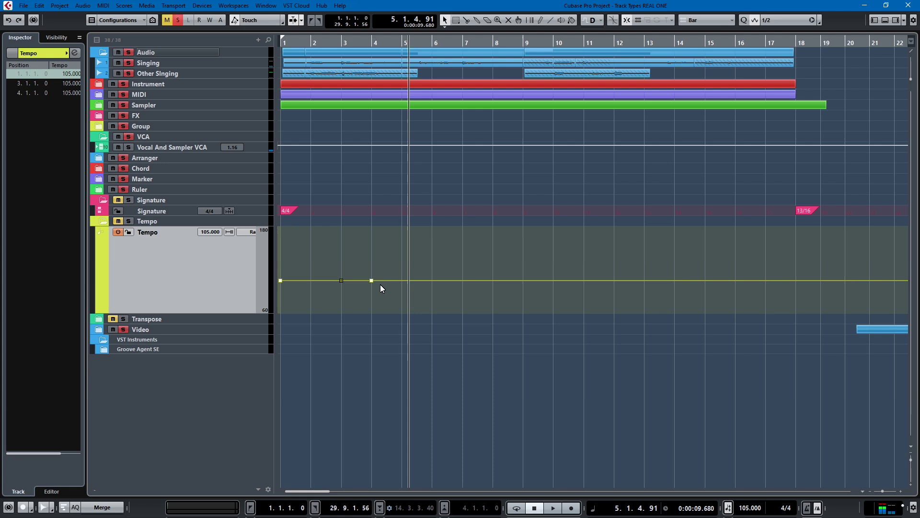
pyautogui.hotkey('ctrl', 'z')
# Collapse the Tempo folder, expand the Transpose folder and add a transpose event at bar 5
pyautogui.click(102, 221)
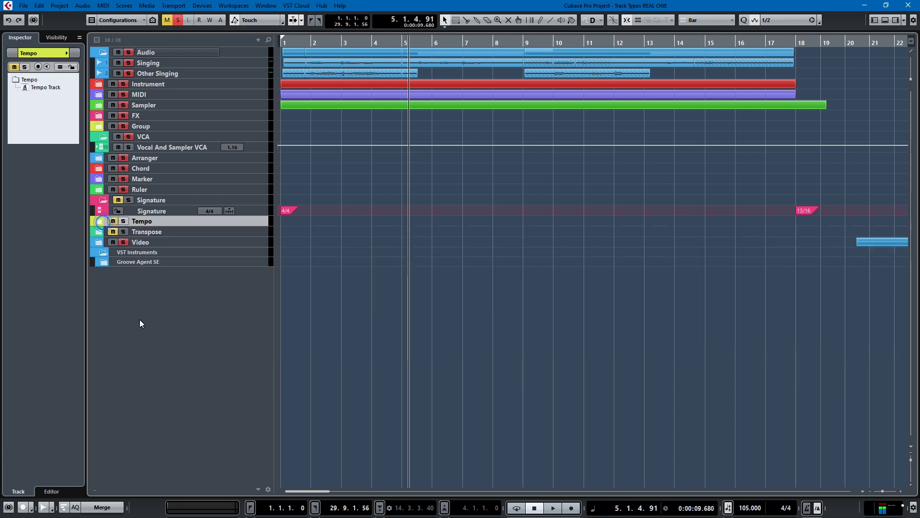
pyautogui.click(98, 233)
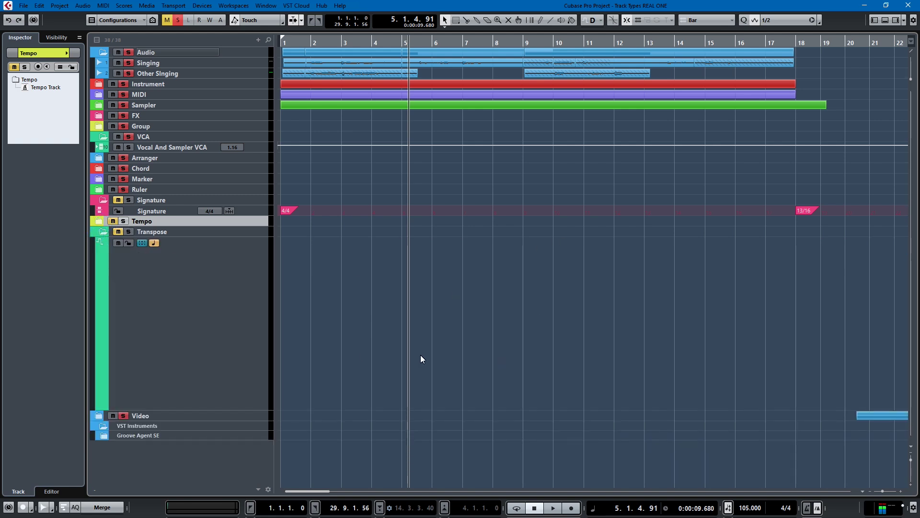
pyautogui.doubleClick(407, 348)
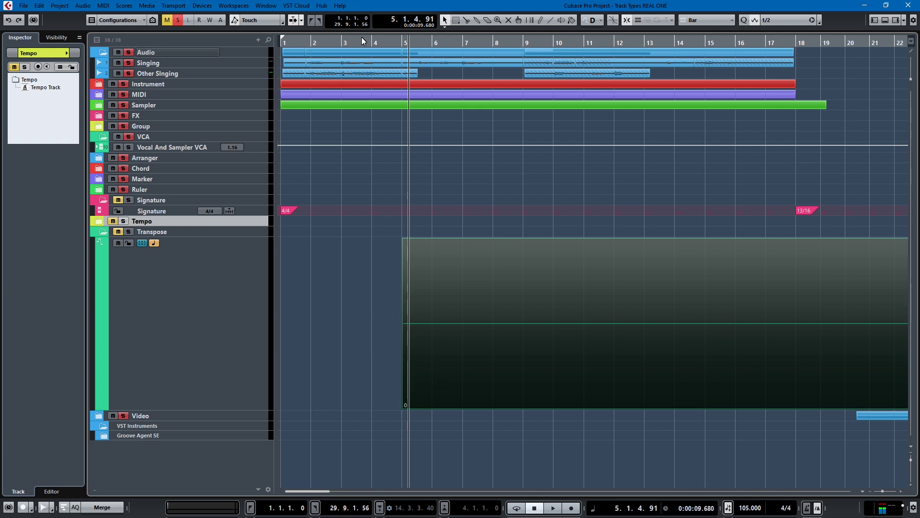
# Play from bar 4 while changing the transpose value to 8, then to -8
pyautogui.click(377, 45)
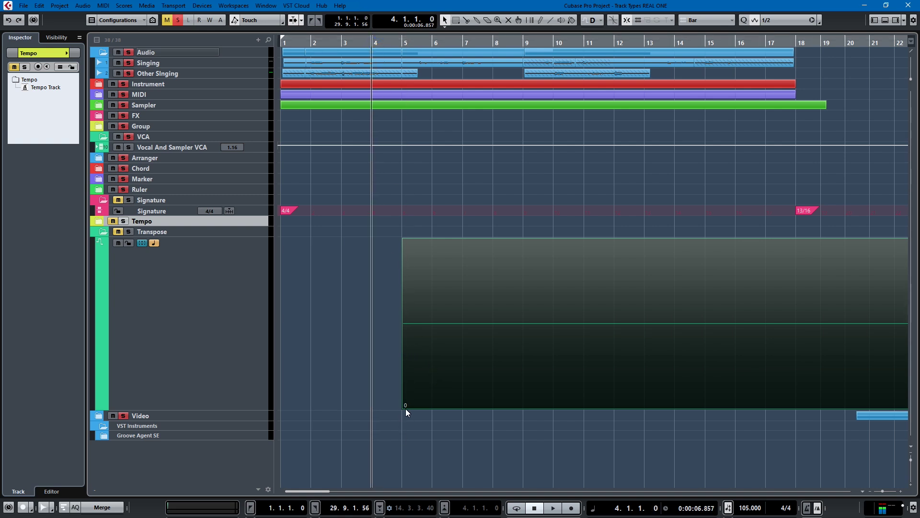
pyautogui.press('space')
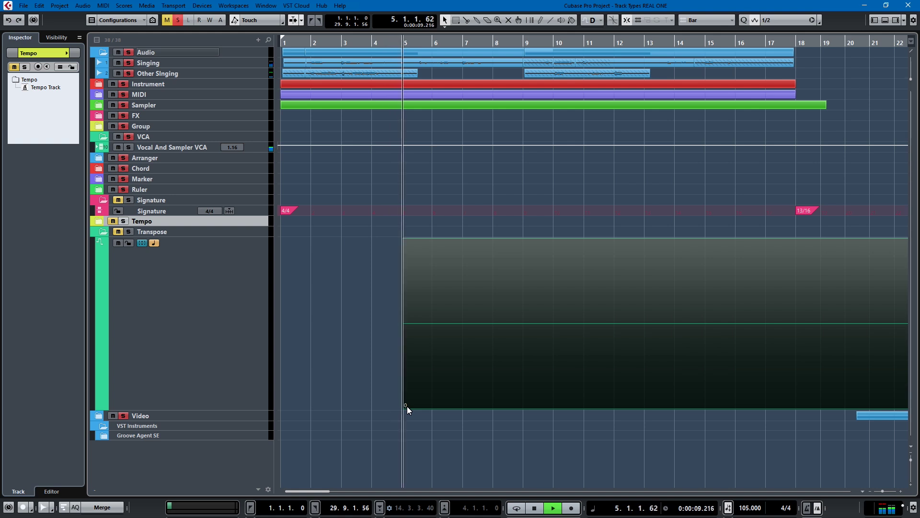
pyautogui.moveTo(407, 406)
pyautogui.mouseDown()
pyautogui.moveTo(409, 393)
pyautogui.moveTo(407, 415)
pyautogui.moveTo(412, 393)
pyautogui.mouseUp()
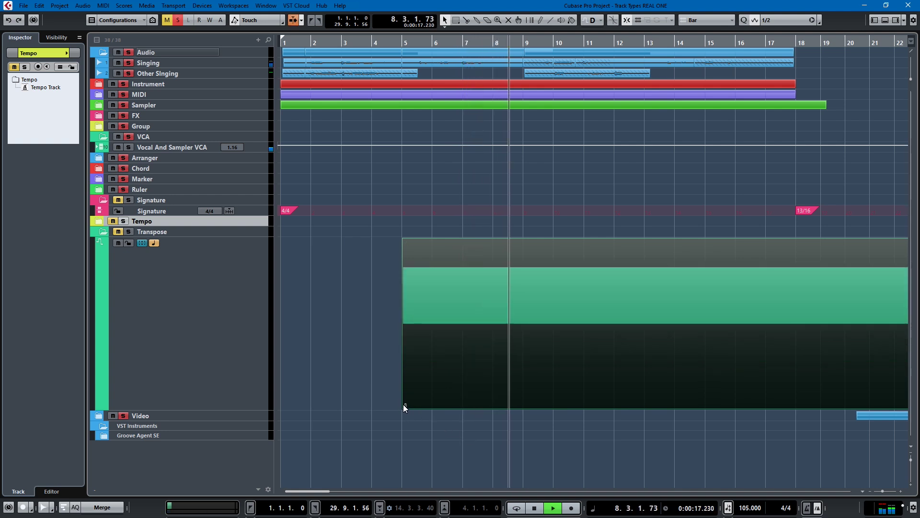
pyautogui.moveTo(407, 407); pyautogui.dragTo(412, 431)
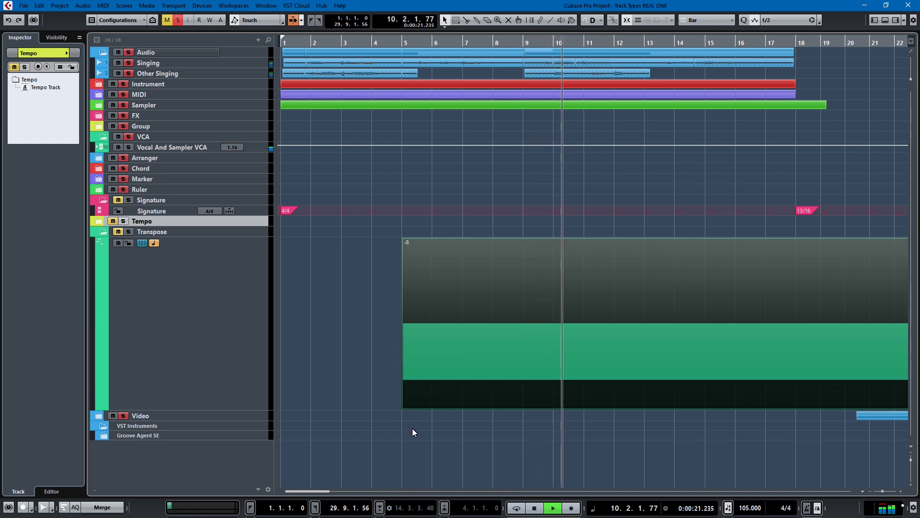
pyautogui.press('space')
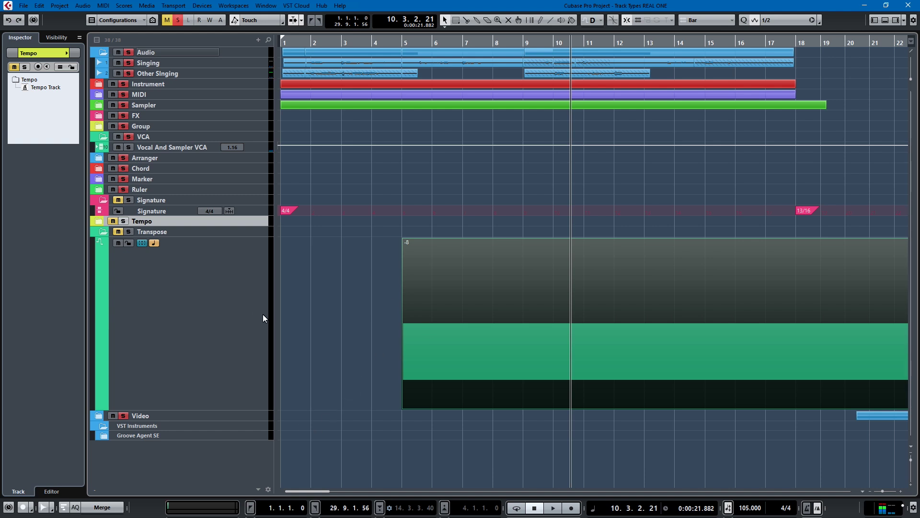
# Reset the transpose event to 0, zoom out to the whole project, and collapse the Transpose folder
pyautogui.click(210, 339)
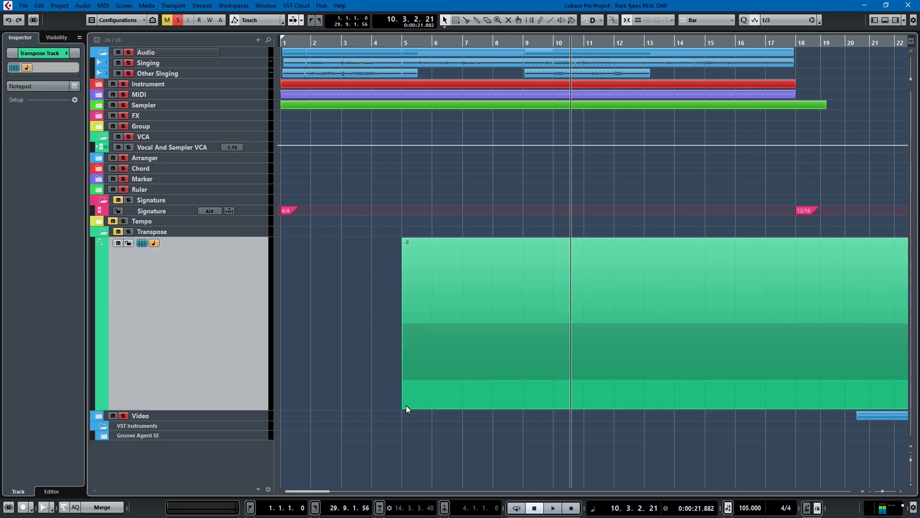
pyautogui.moveTo(407, 240)
pyautogui.mouseDown()
pyautogui.moveTo(406, 254)
pyautogui.moveTo(413, 229)
pyautogui.moveTo(410, 237)
pyautogui.mouseUp()
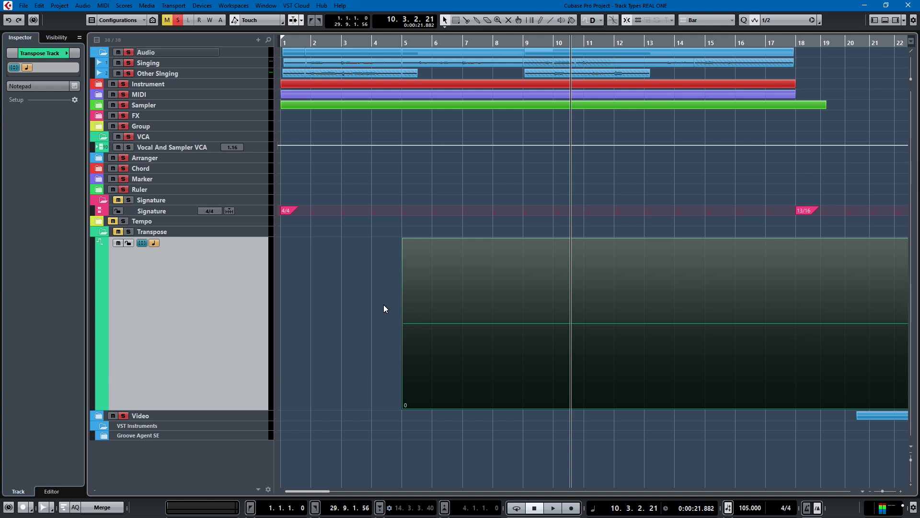
pyautogui.press('g')
pyautogui.press('g')
pyautogui.press('g')
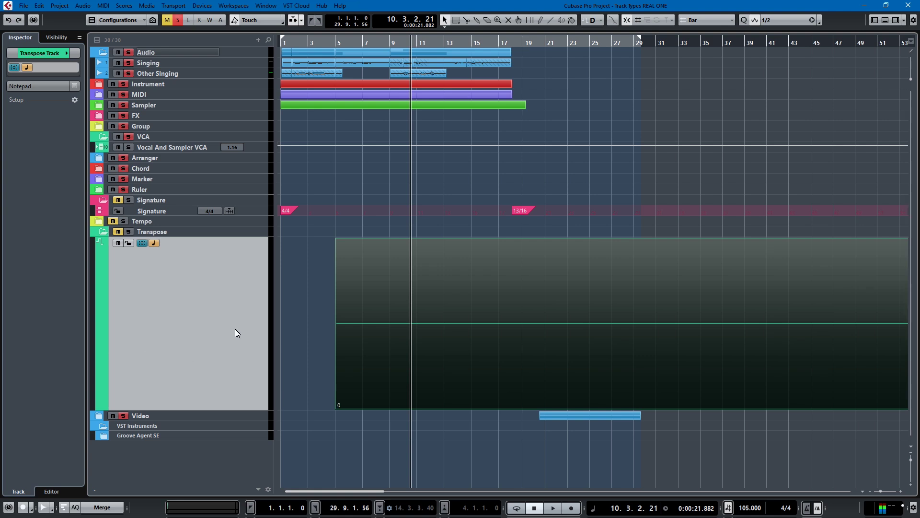
pyautogui.click(107, 230)
# Collapse the Signature, VCA, Audio and Instrument folders, then expand the Video folder
pyautogui.click(105, 200)
pyautogui.click(102, 138)
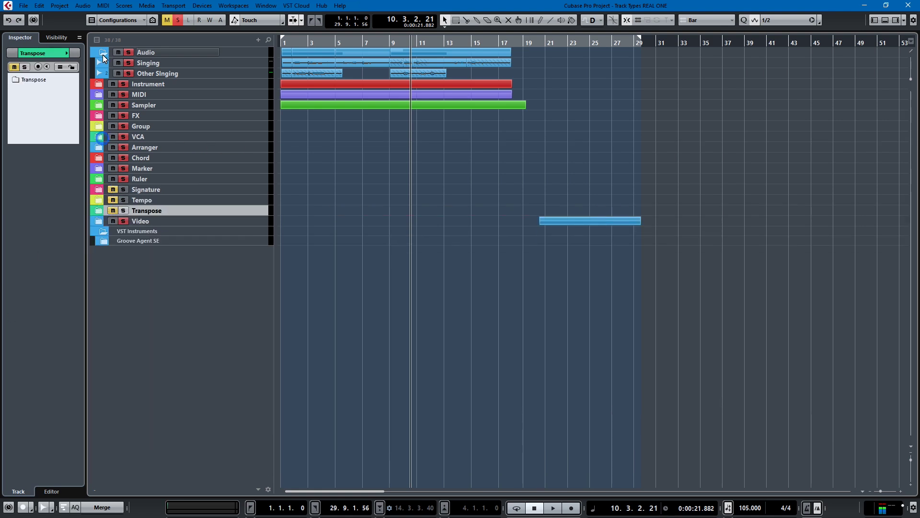
pyautogui.click(102, 52)
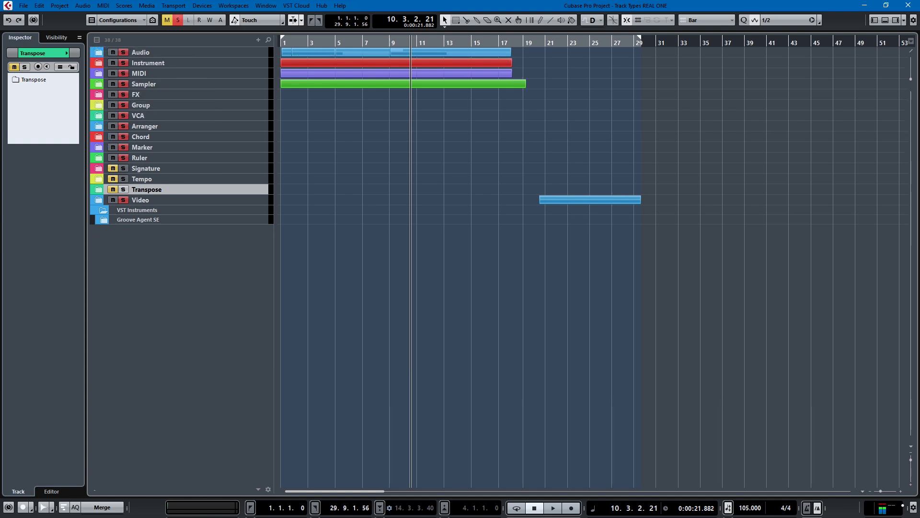
pyautogui.click(100, 52)
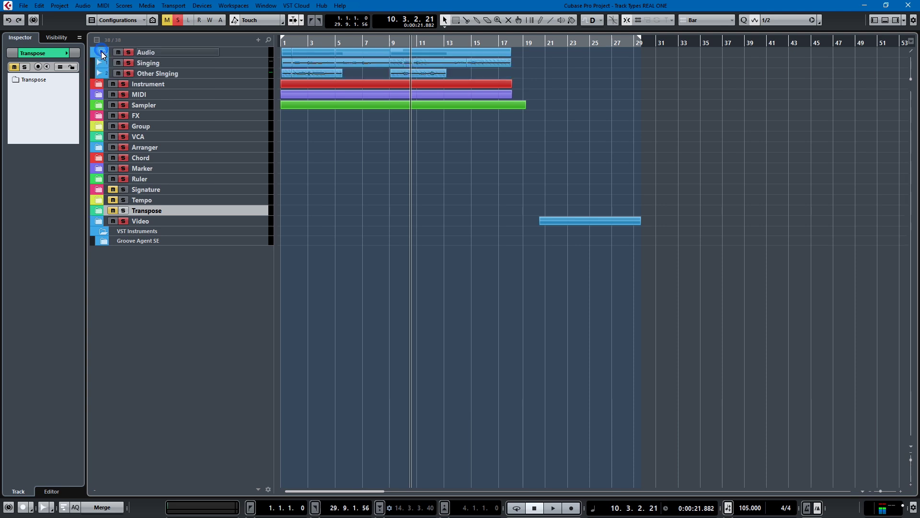
pyautogui.click(101, 52)
pyautogui.click(103, 63)
pyautogui.click(103, 63)
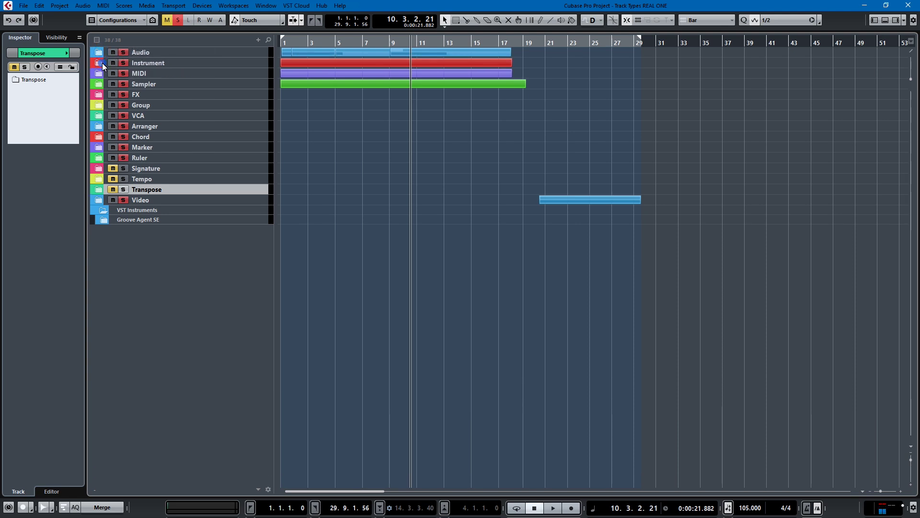
pyautogui.click(98, 200)
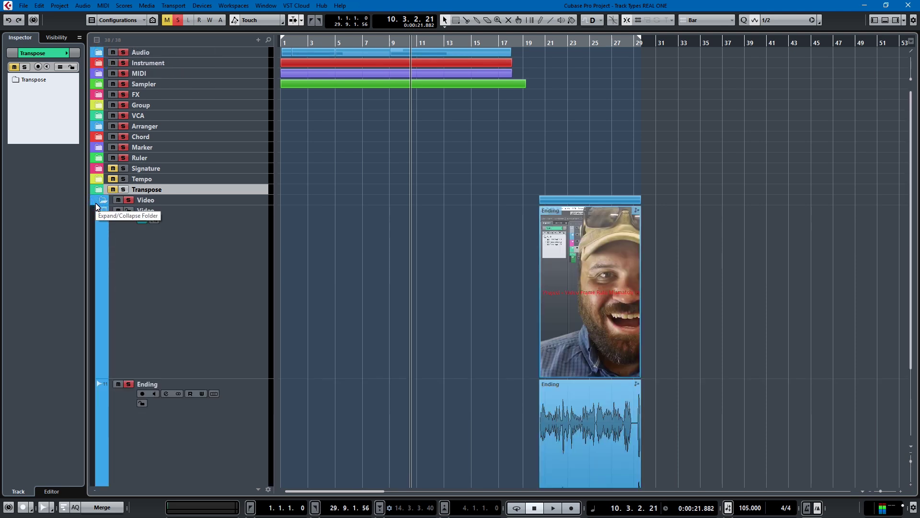
# Expand the Marker folder, jump to marker 5 and play the video from there
pyautogui.click(102, 148)
pyautogui.press('KP_5')
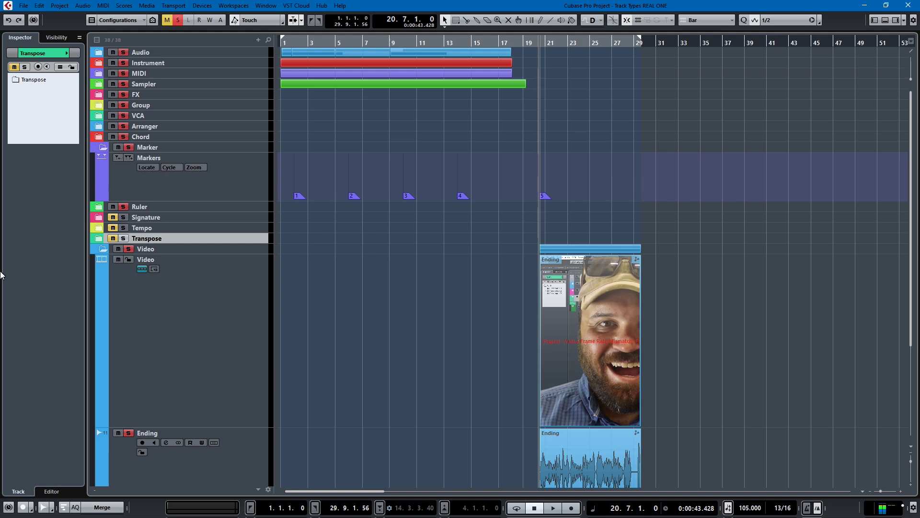
pyautogui.press('space')
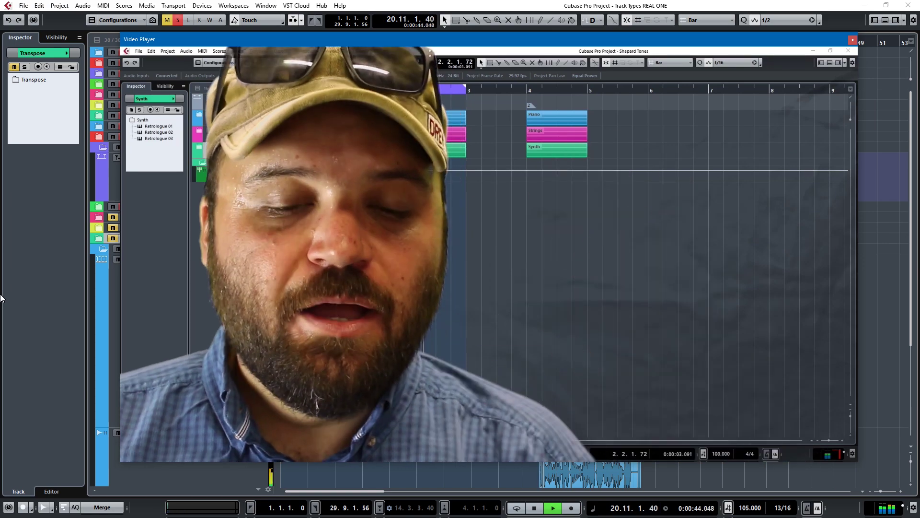